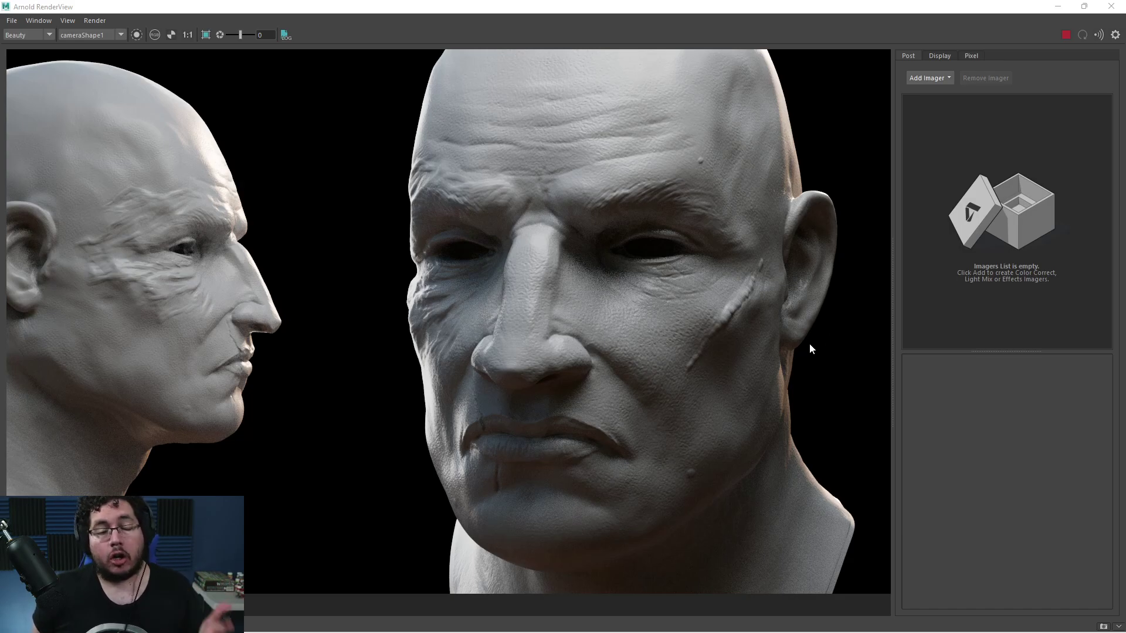
- Switch to ZBrush and inspect the head sculpt's skin detail around the mouth, nose and eye
key("super")
left_click(277, 620)
mouse_move(772, 445)
left_mouse_down()
mouse_move(737, 449)
mouse_move(742, 417)
mouse_move(758, 418)
mouse_move(775, 445)
left_mouse_up()
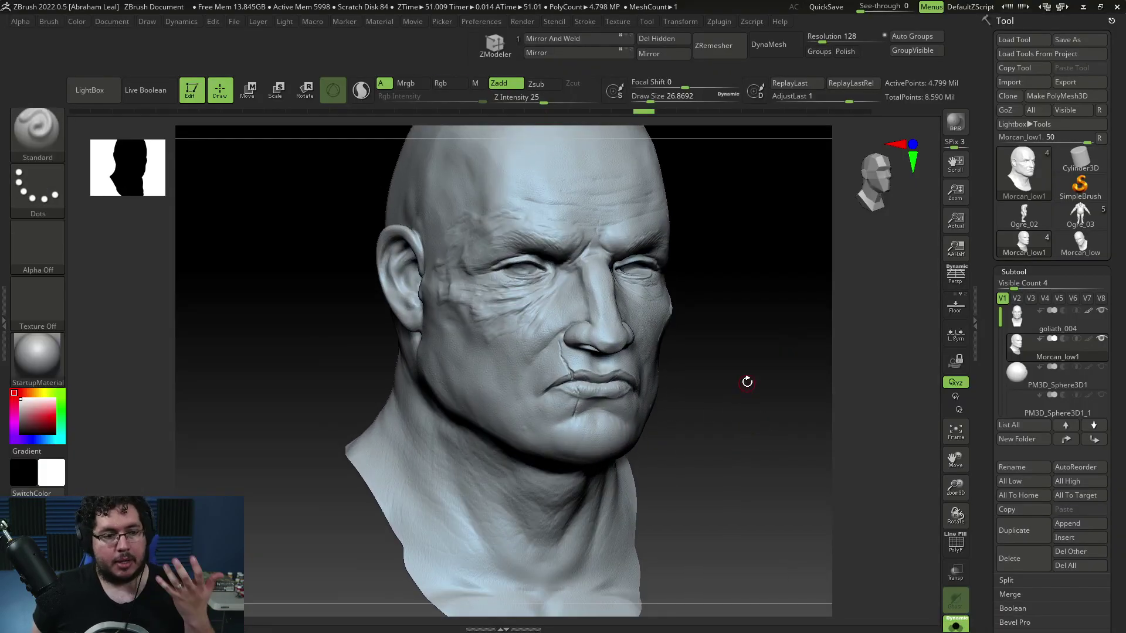
left_click_drag(749, 326, 856, 603, "alt")
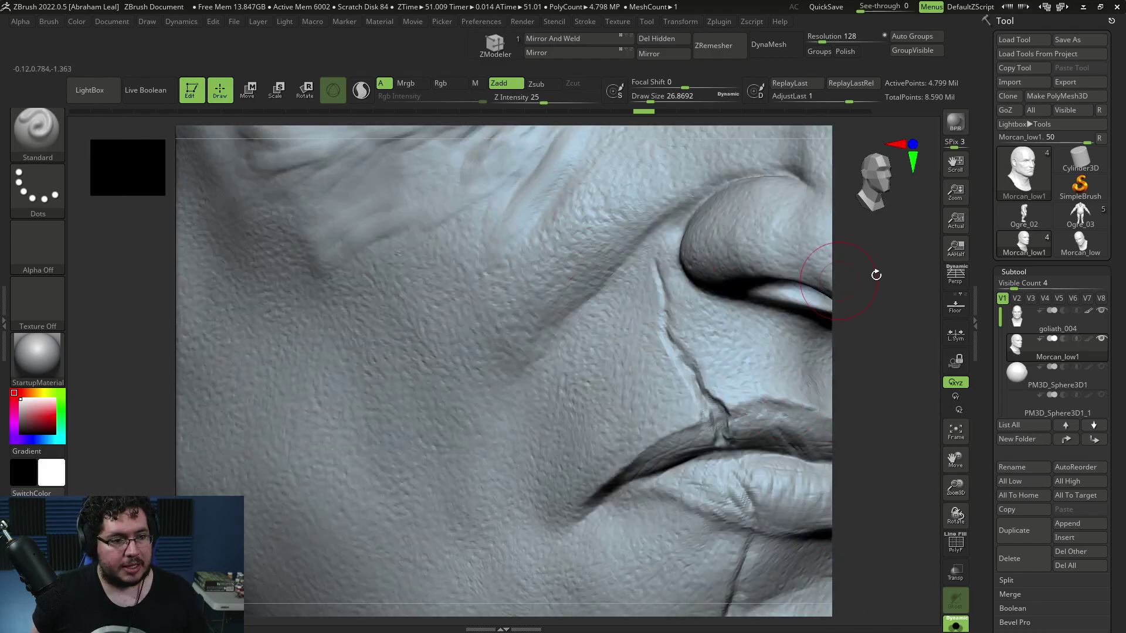
left_click_drag(869, 277, 795, 491, "alt")
left_click_drag(905, 342, 845, 462, "alt")
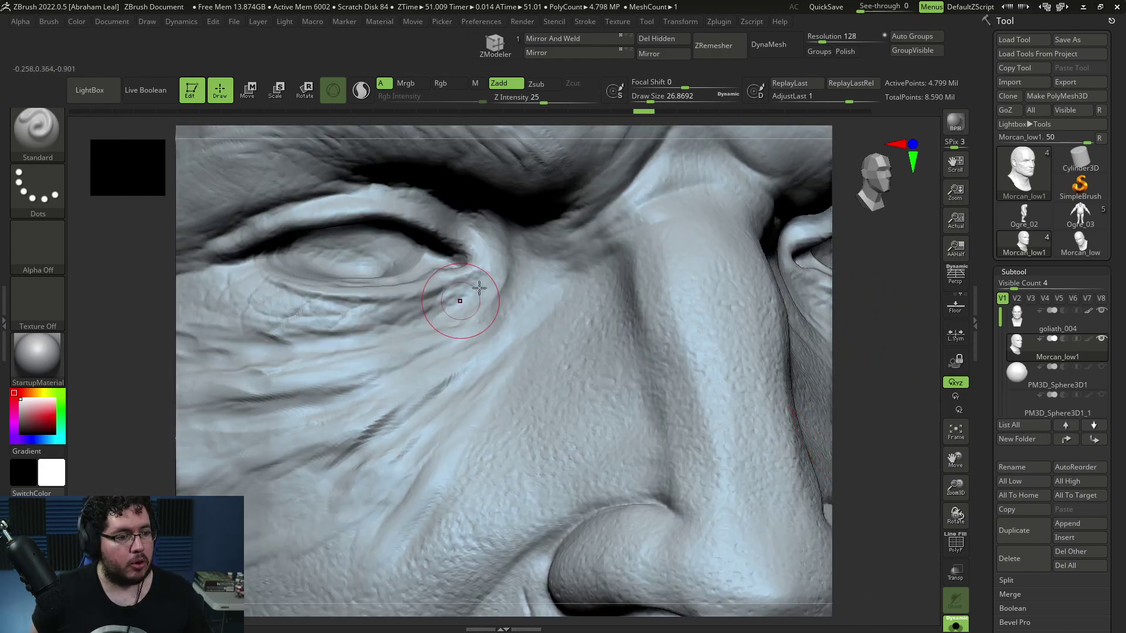
mouse_move(872, 349)
left_mouse_down("alt")
mouse_move(799, 335)
mouse_move(745, 418)
mouse_move(787, 338)
left_mouse_up("alt")
- View both rendered heads in full in the Arnold RenderView and return to the sculpt in ZBrush
key("alt+Tab")
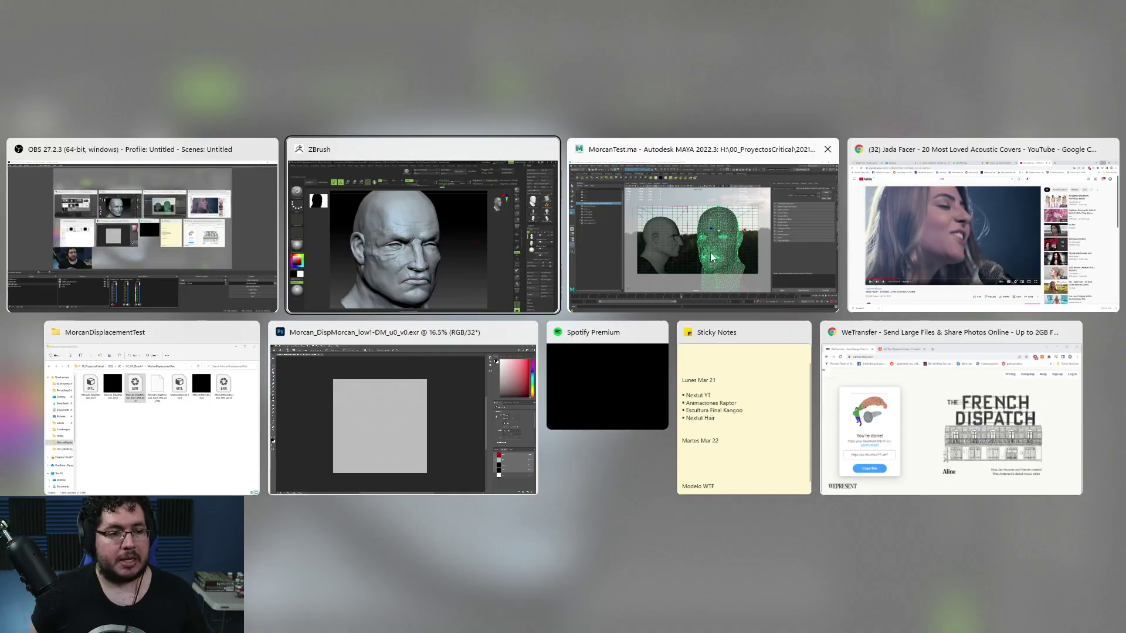
key("alt+Tab")
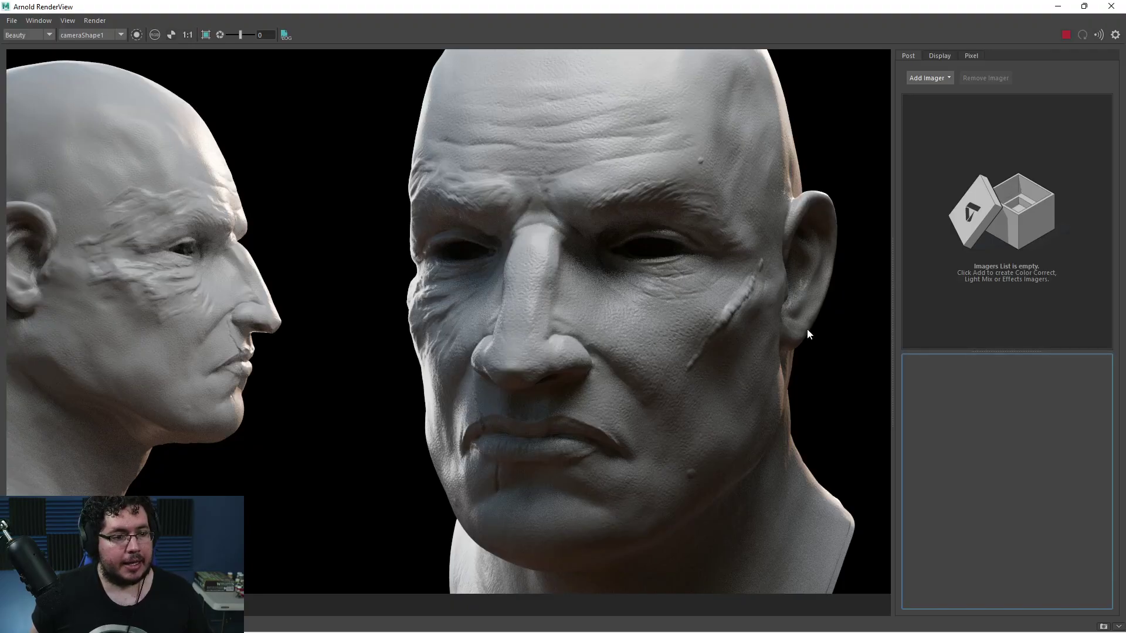
scroll(807, 329, "down", 2)
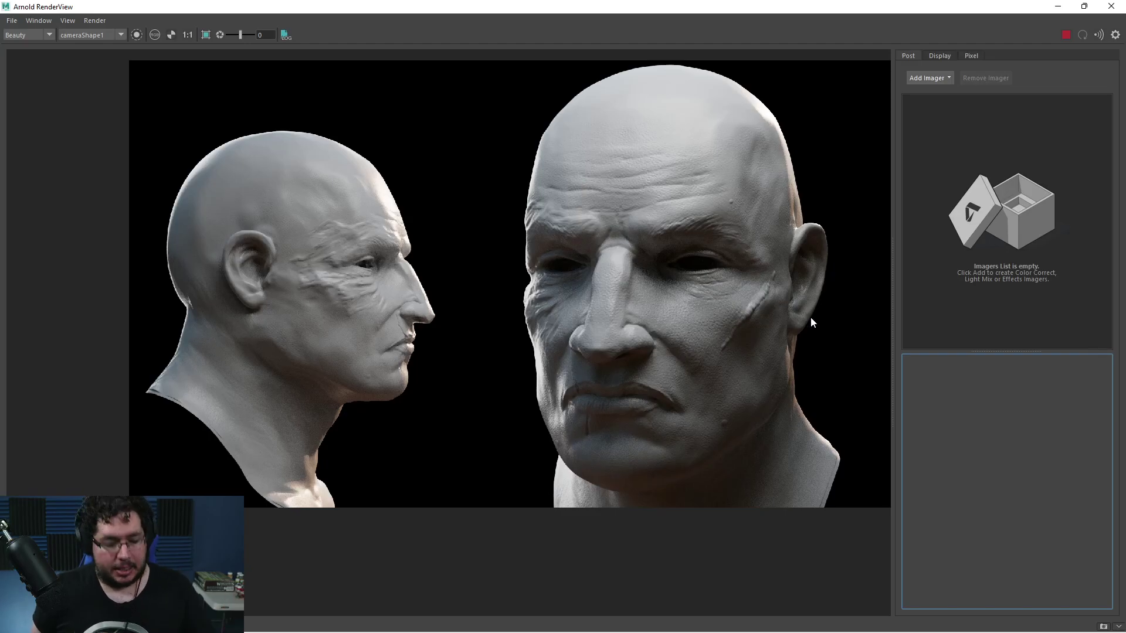
key("alt+Tab")
left_click(427, 287)
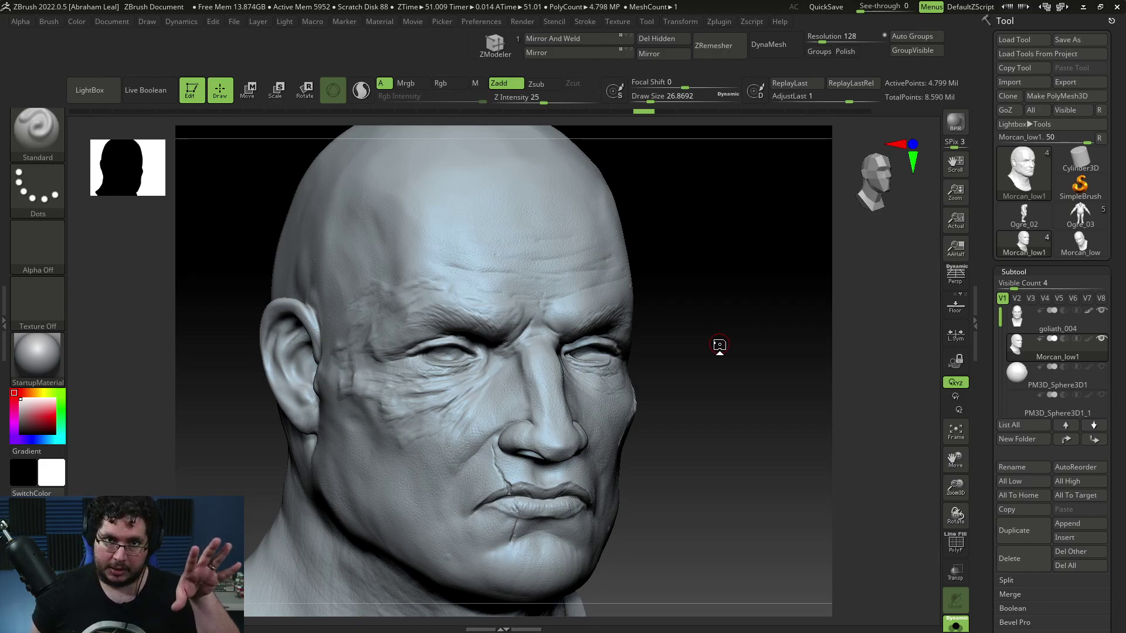
- Launch Paint and place its window over the middle of the ZBrush canvas
key("super")
type("pain")
key("Return")
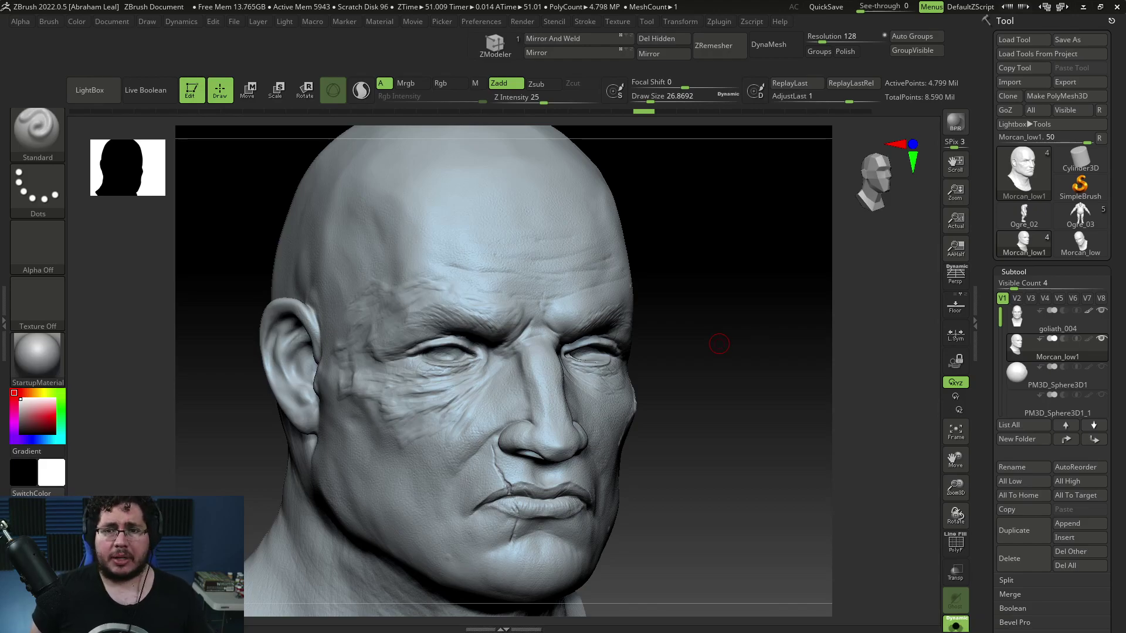
mouse_move(706, 87)
left_mouse_down()
mouse_move(661, 111)
mouse_move(307, 70)
left_mouse_up()
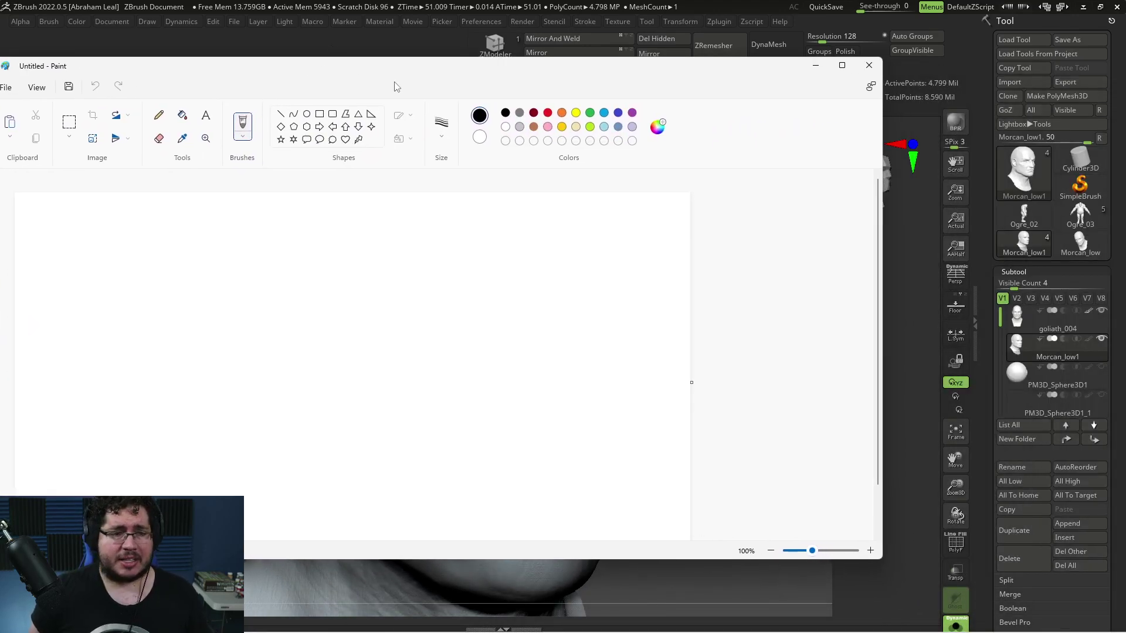
mouse_move(413, 75)
left_mouse_down()
mouse_move(590, 63)
mouse_move(551, 85)
left_mouse_up()
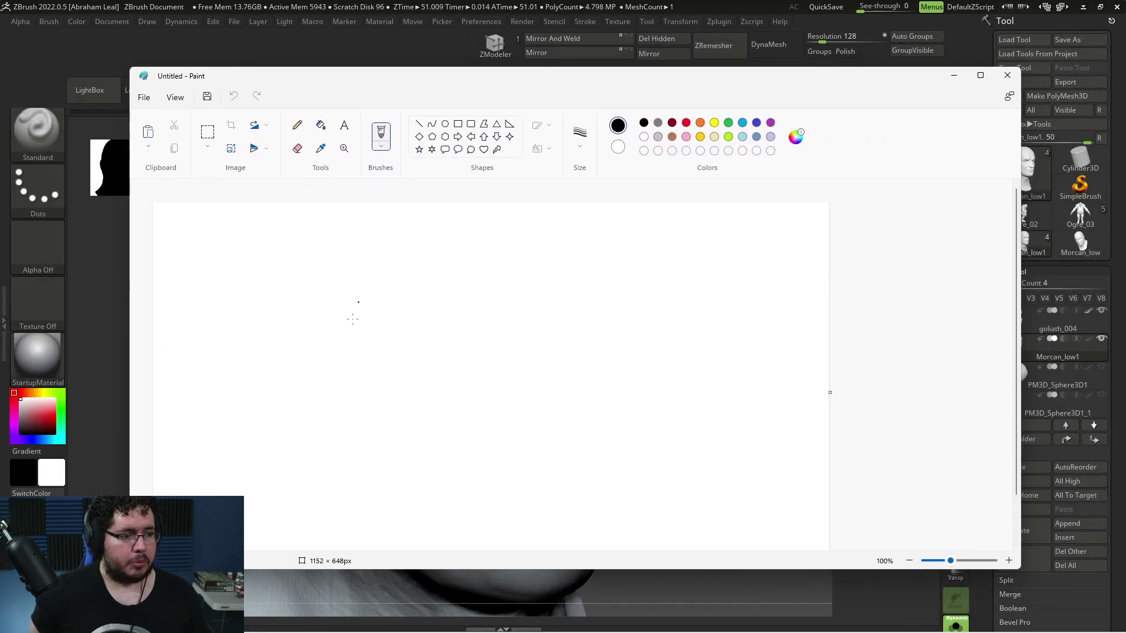
- Draw a circle on the canvas by hand and write "lvl 1" and "100" below it
mouse_move(341, 311)
left_mouse_down()
mouse_move(298, 352)
mouse_move(371, 343)
mouse_move(338, 311)
left_mouse_up()
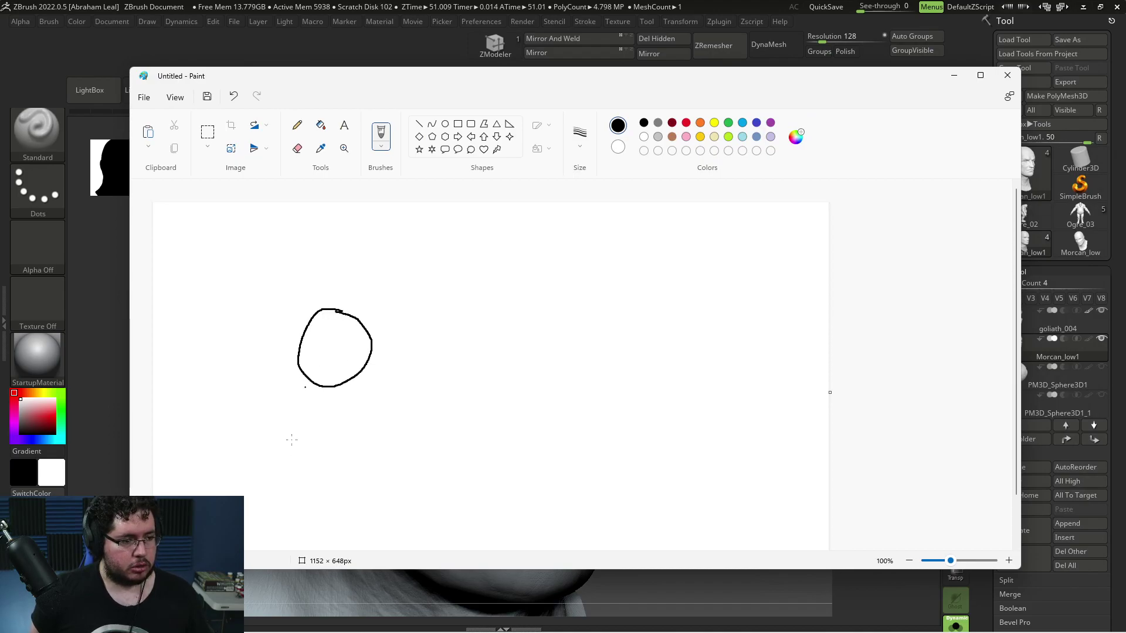
left_click_drag(333, 432, 348, 440)
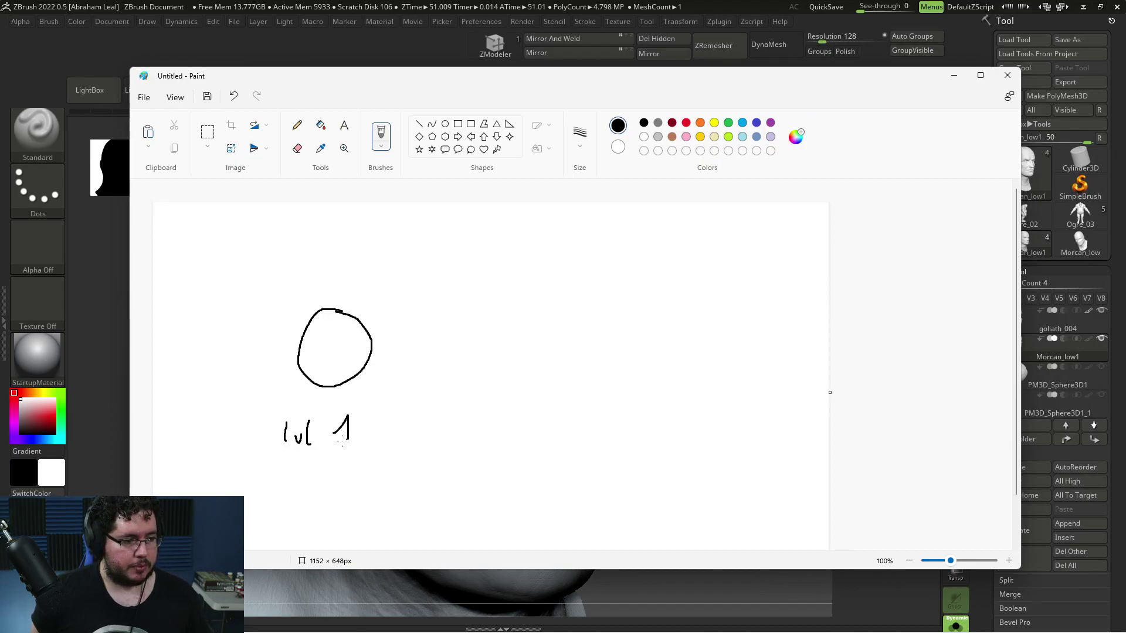
left_click_drag(326, 479, 329, 483)
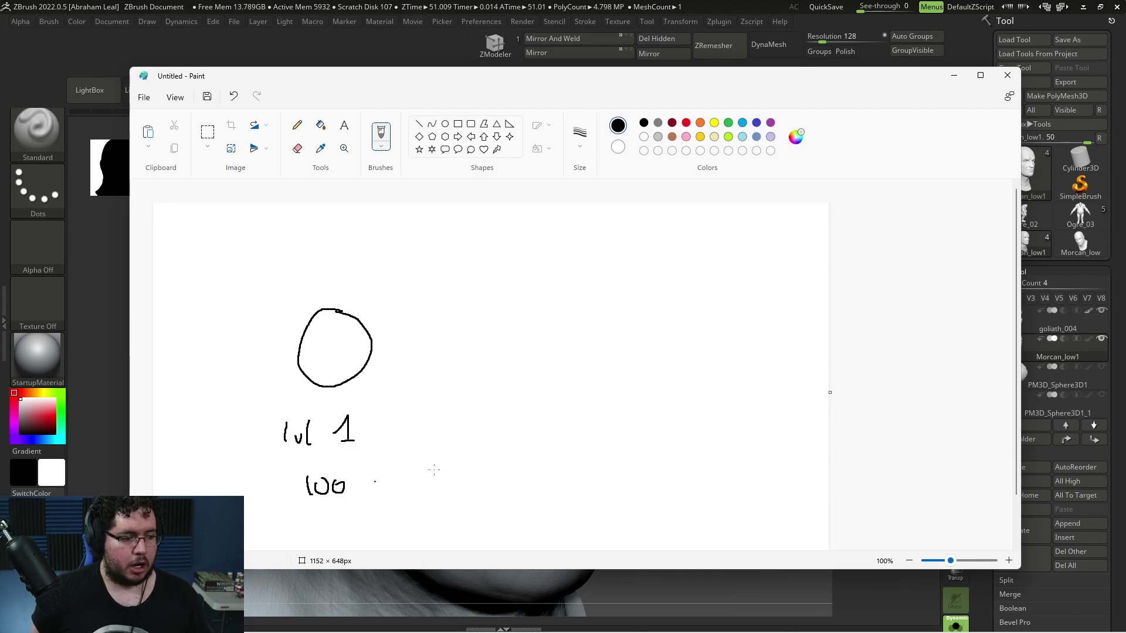
- Draw a second, larger circle containing a plus sign and write "lvl 5" and "1,000,000" below it
mouse_move(606, 310)
left_mouse_down()
mouse_move(609, 399)
mouse_move(652, 323)
mouse_move(611, 310)
left_mouse_up()
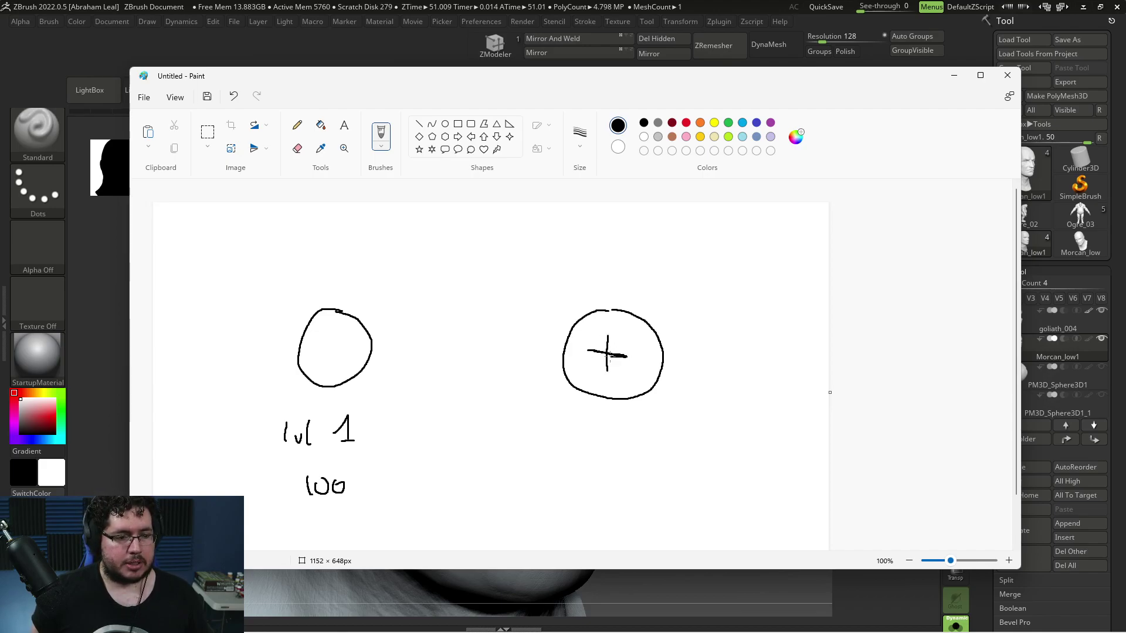
left_click_drag(589, 350, 626, 356)
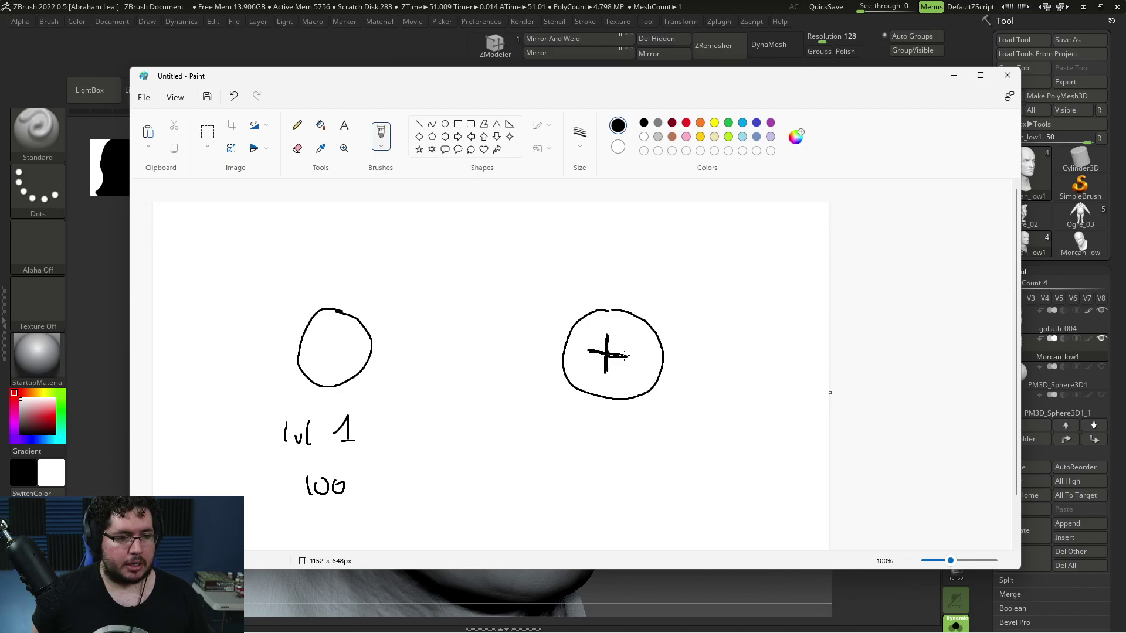
left_click_drag(596, 411, 598, 431)
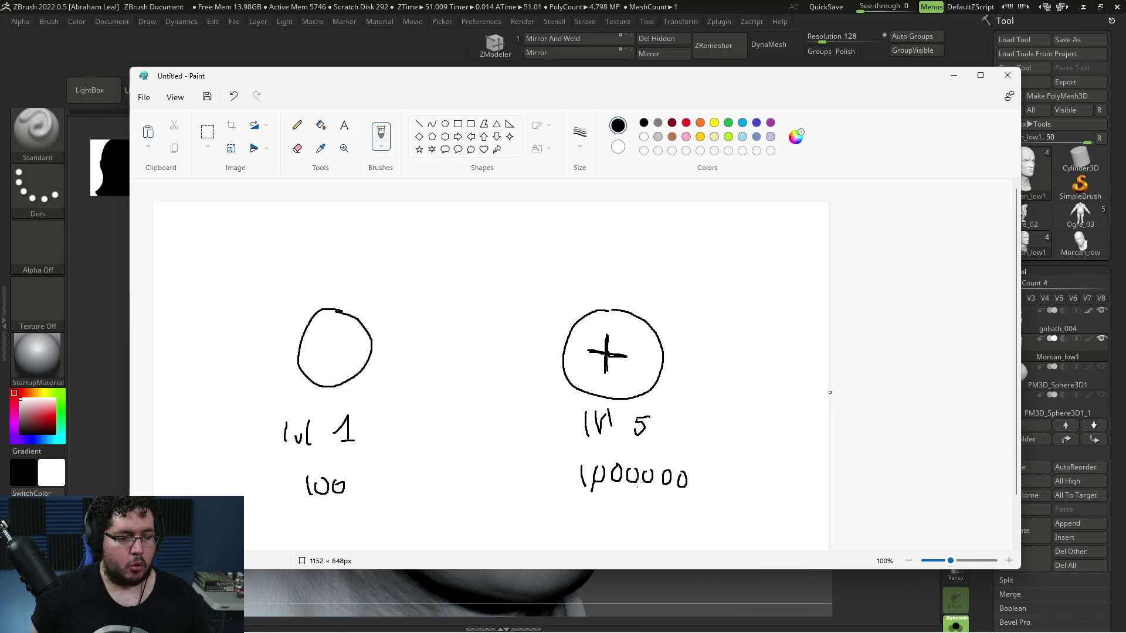
- Draw a curved arrow from the level 5 circle, a square with a plus between the circles, and an upward arrow under "1,000,000"
mouse_move(615, 295)
left_mouse_down()
mouse_move(583, 252)
mouse_move(493, 271)
left_mouse_up()
mouse_move(446, 406)
left_mouse_down()
mouse_move(524, 423)
mouse_move(442, 401)
left_mouse_up()
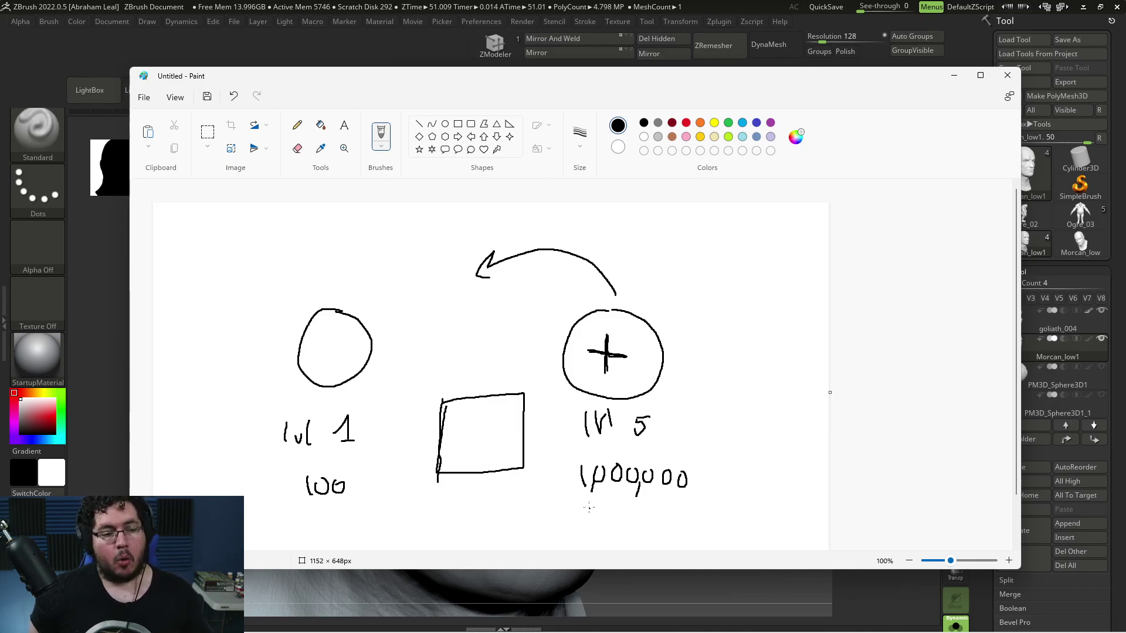
left_click_drag(604, 503, 610, 529)
left_click_drag(602, 505, 599, 537)
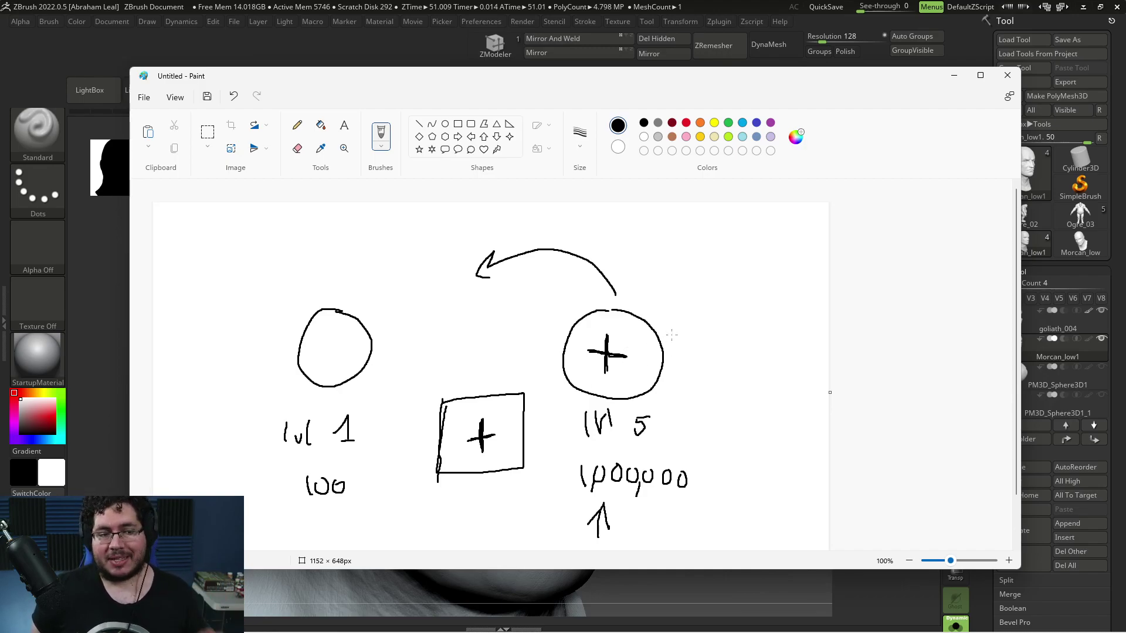
- Minimize Paint and turn the head sculpt in ZBrush to face the front
left_click(954, 75)
mouse_move(780, 326)
left_mouse_down()
mouse_move(787, 301)
mouse_move(691, 395)
left_mouse_up()
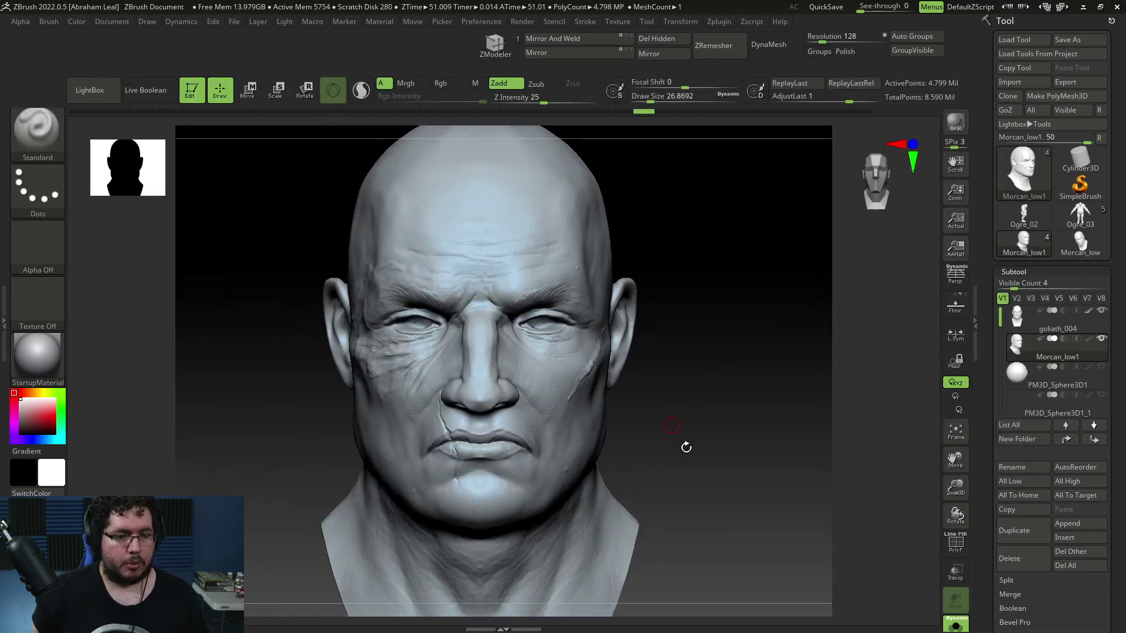
left_click_drag(583, 251, 702, 345)
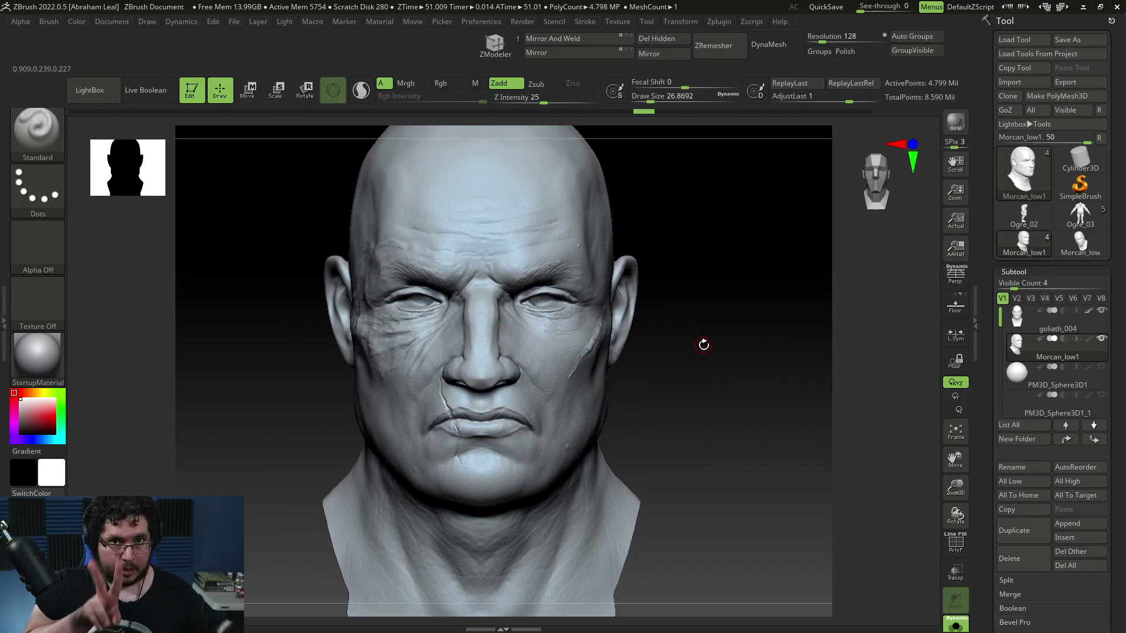
- Step the head down to its lowest subdivision level and back up to the highest to compare the detail
key("shift+d")
key("shift+d")
key("shift+d")
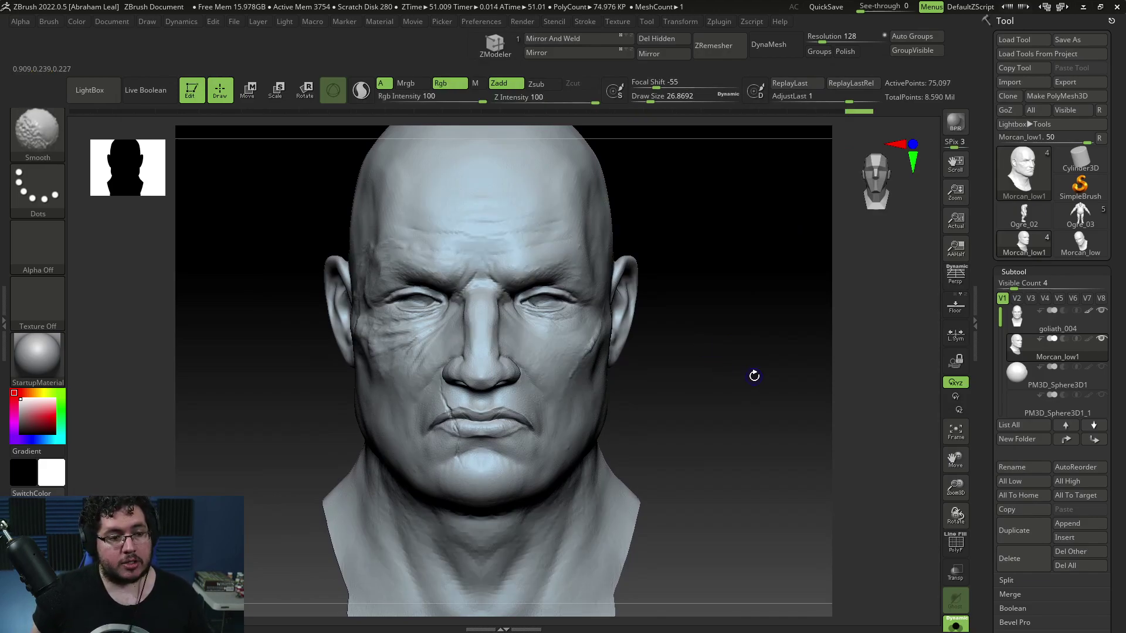
key("shift+d")
key("shift+d")
left_click_drag(726, 410, 721, 254)
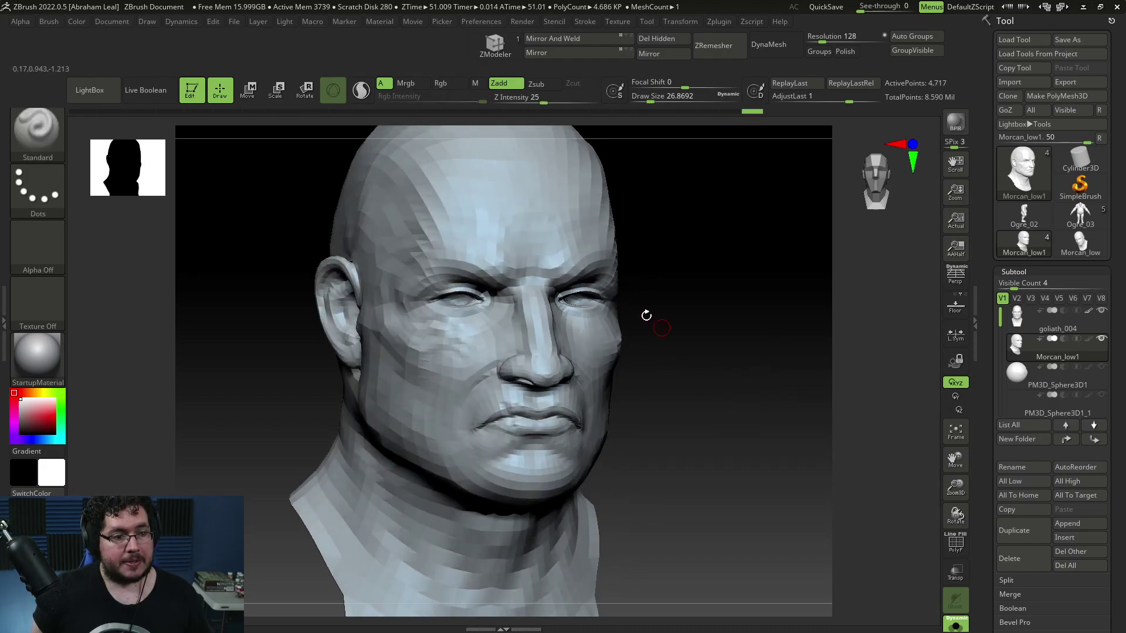
key("d")
key("d")
key("d")
key("d")
key("d")
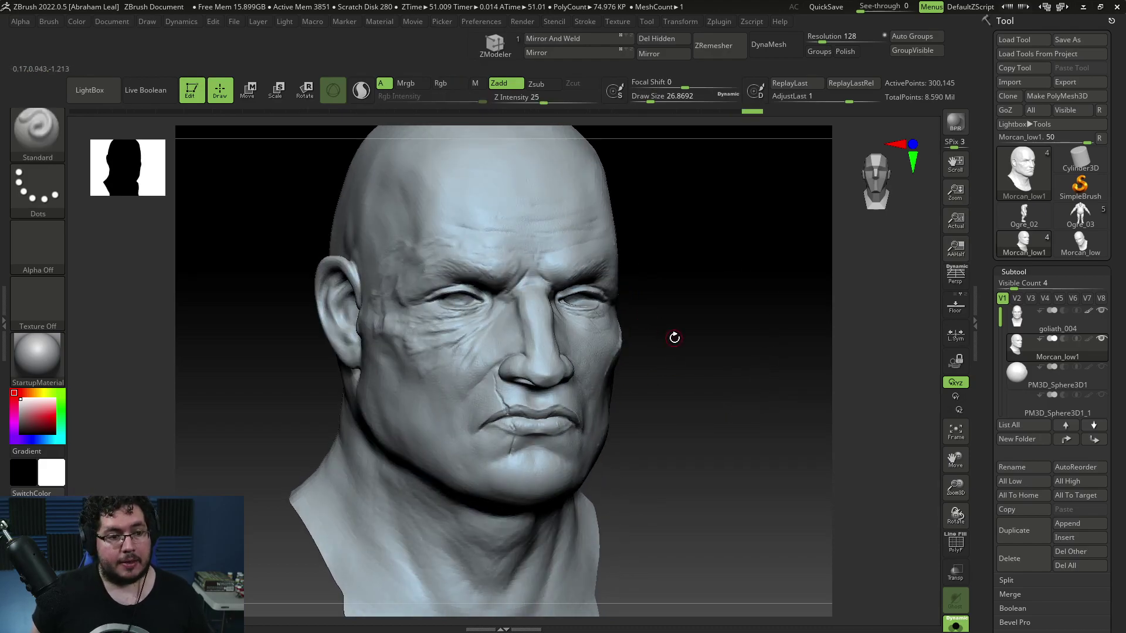
- Open the head's Geometry settings and lower the mesh from the highest subdivision level to SDiv 1
left_click(1014, 272)
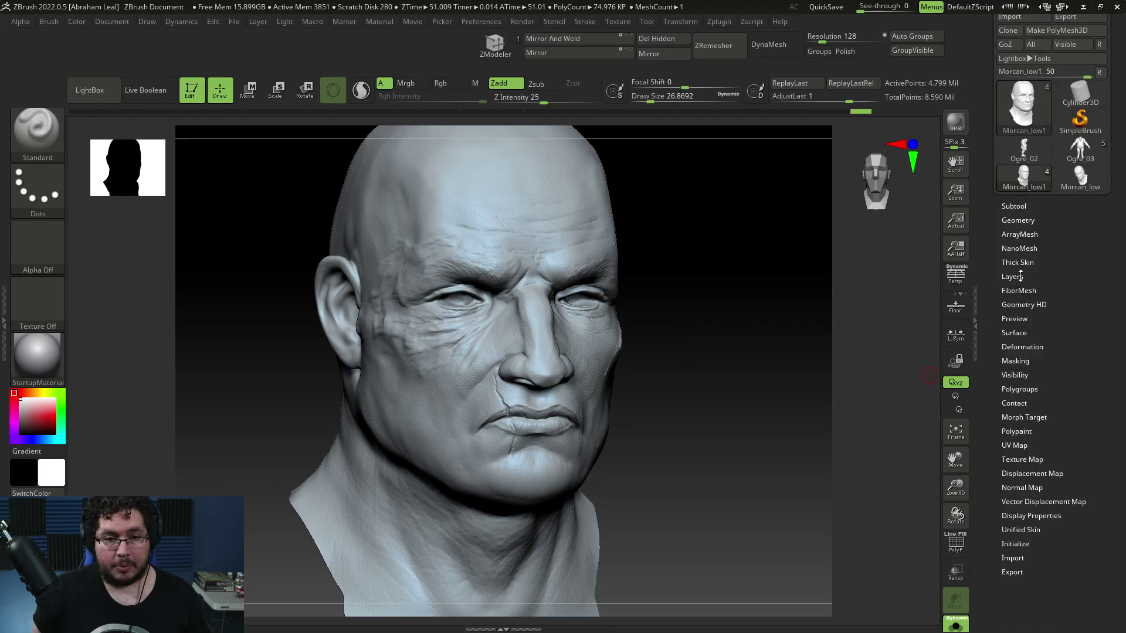
left_click(1020, 222)
left_click_drag(663, 311, 757, 352)
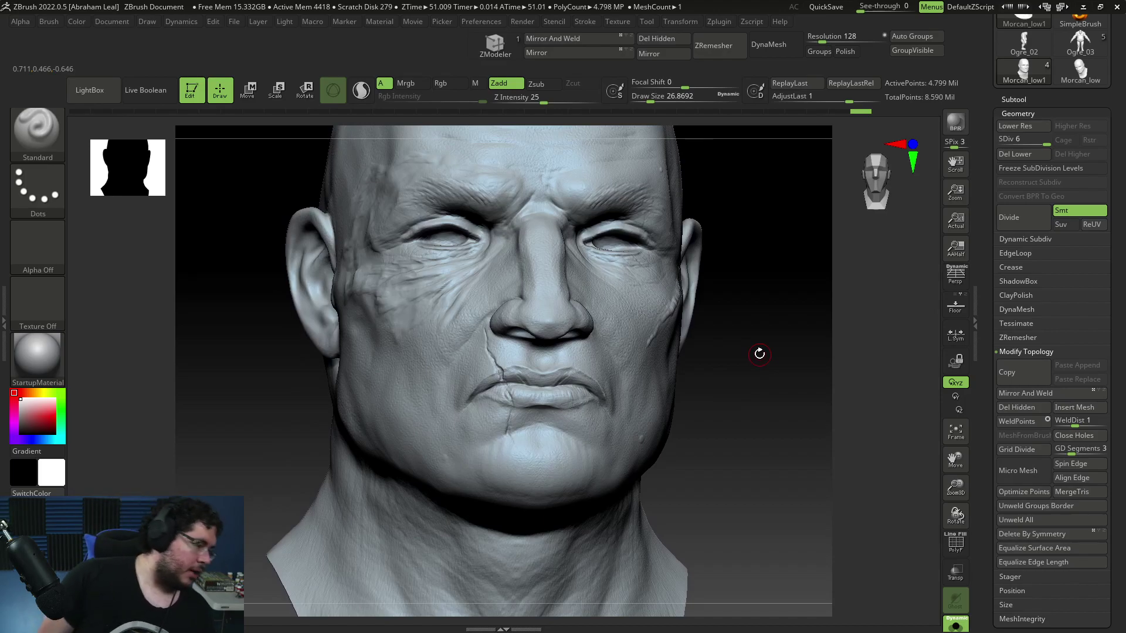
left_click_drag(759, 354, 780, 385)
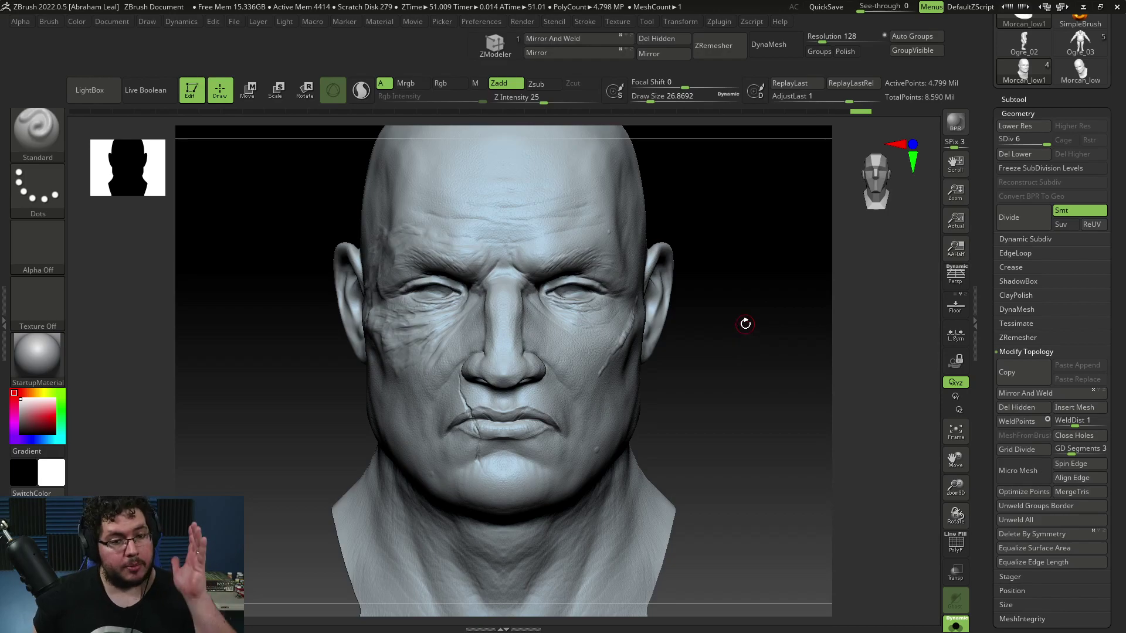
key("shift")
key("shift+d")
key("shift+d")
key("shift+d")
key("shift+d")
key("shift+d")
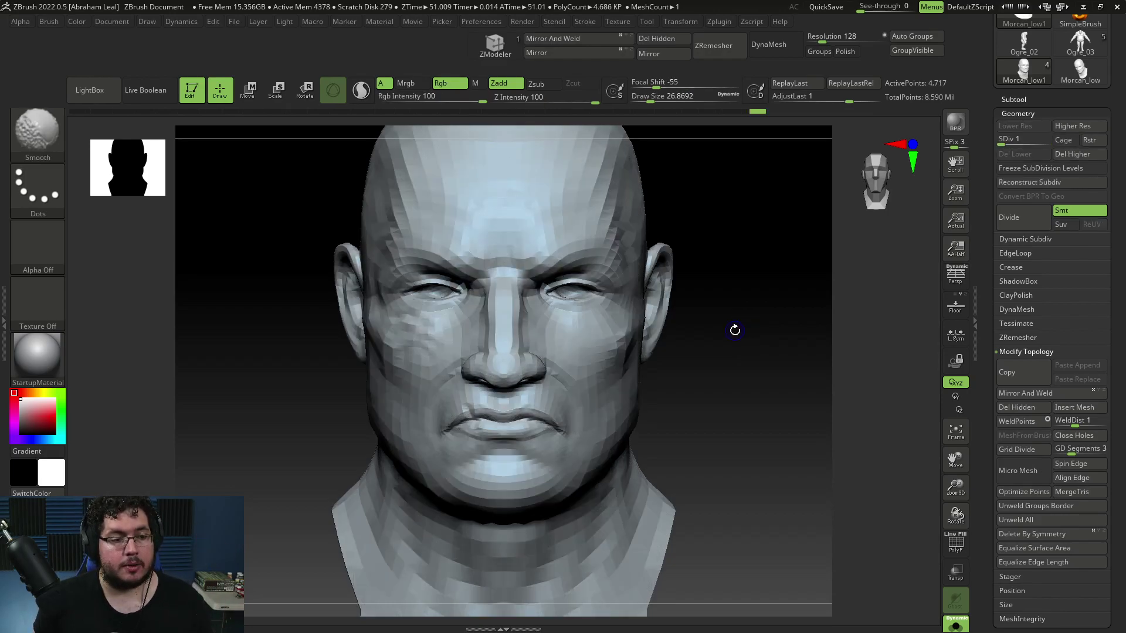
left_click_drag(733, 327, 613, 191)
left_click_drag(731, 324, 786, 282, "alt")
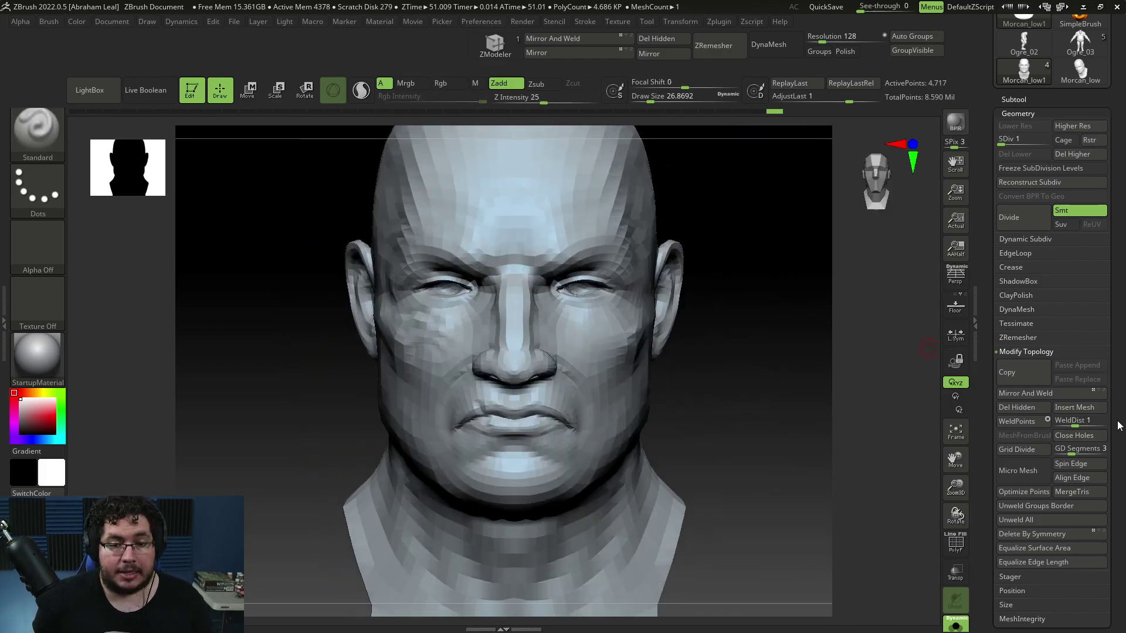
- Open the UV Map settings, morph the head into its UV layout to check it, and restore the 3D shape
scroll(1103, 333, "down", 6)
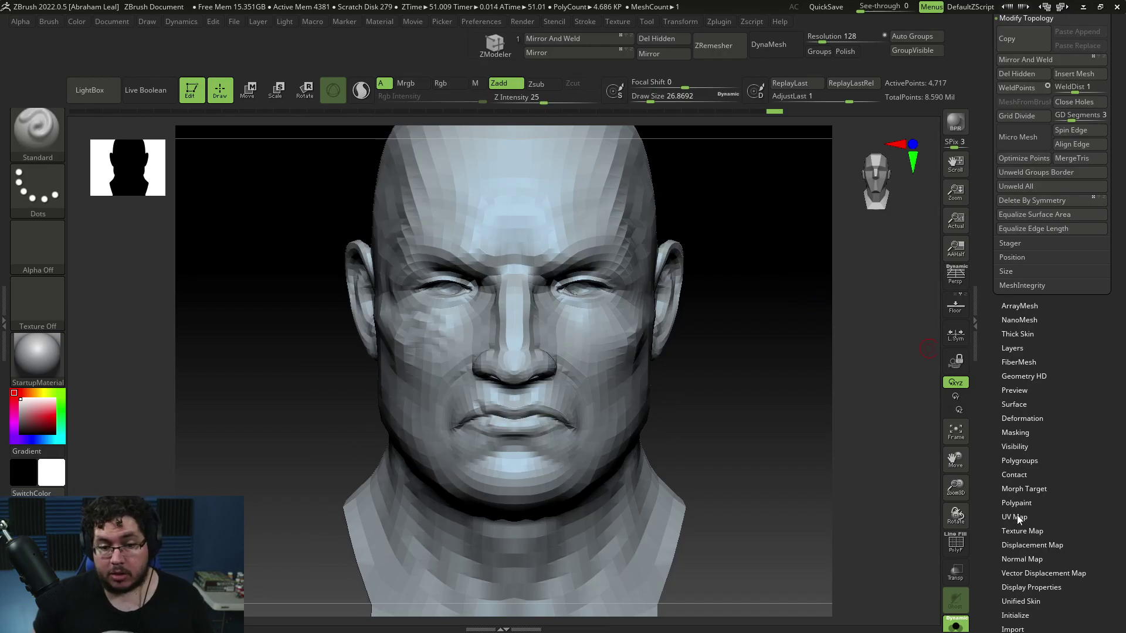
left_click(1015, 517)
left_click(1021, 258)
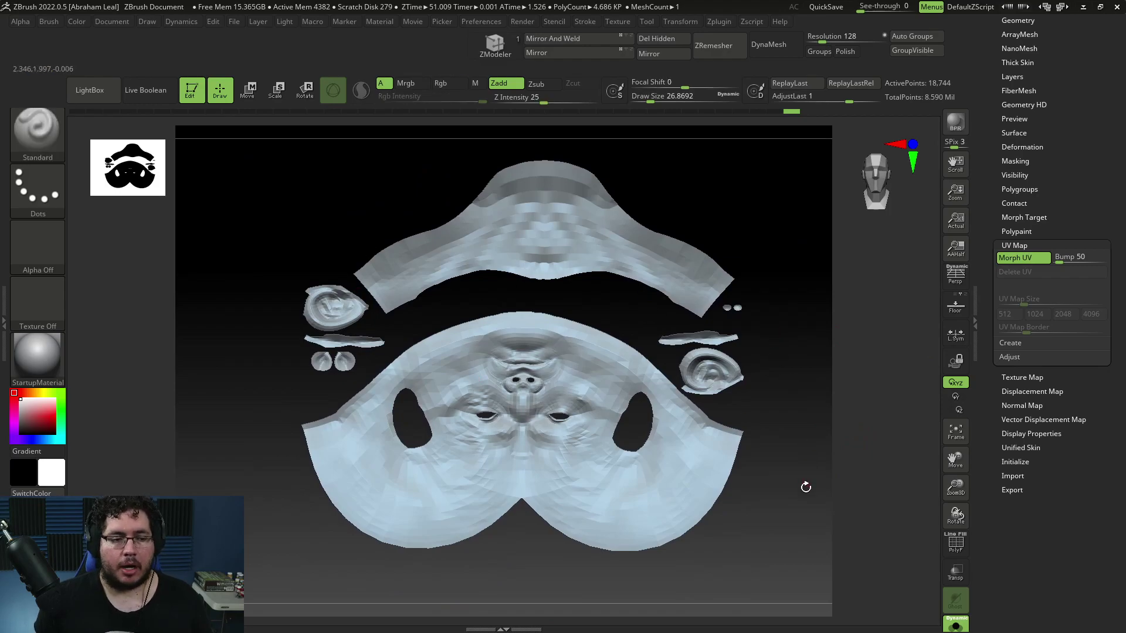
left_click_drag(817, 346, 707, 254)
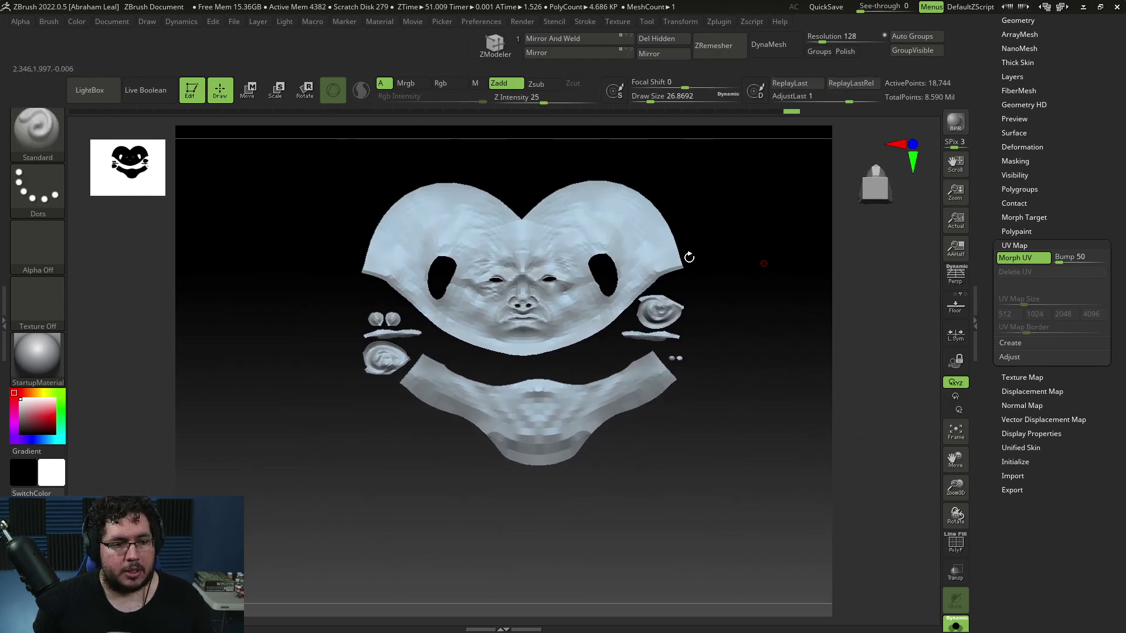
left_click(1017, 258)
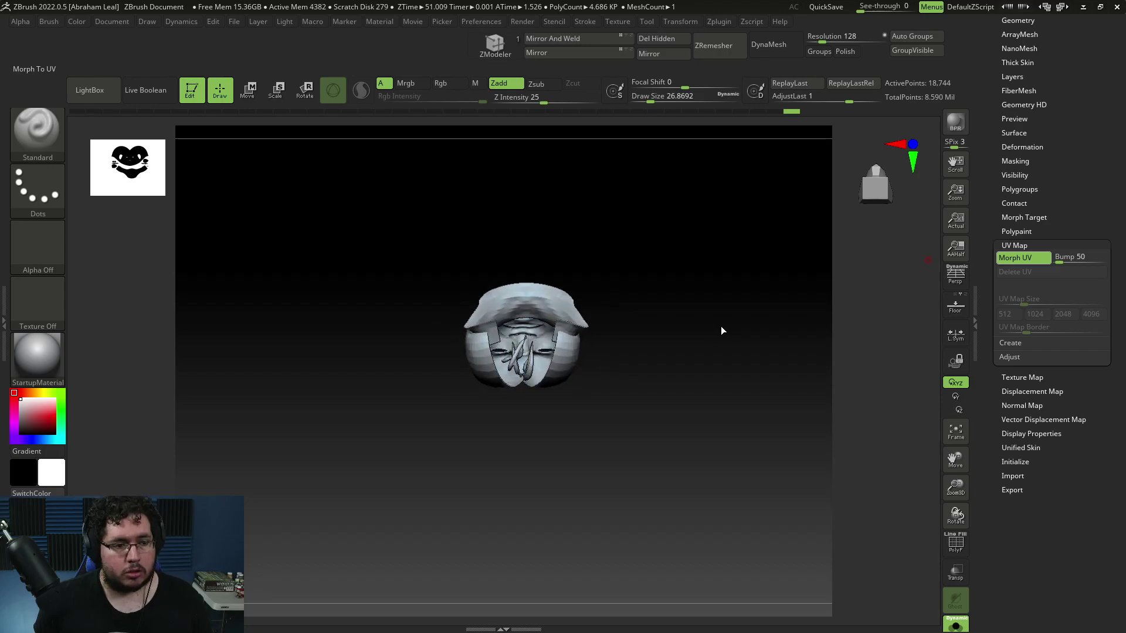
left_click_drag(722, 372, 741, 254)
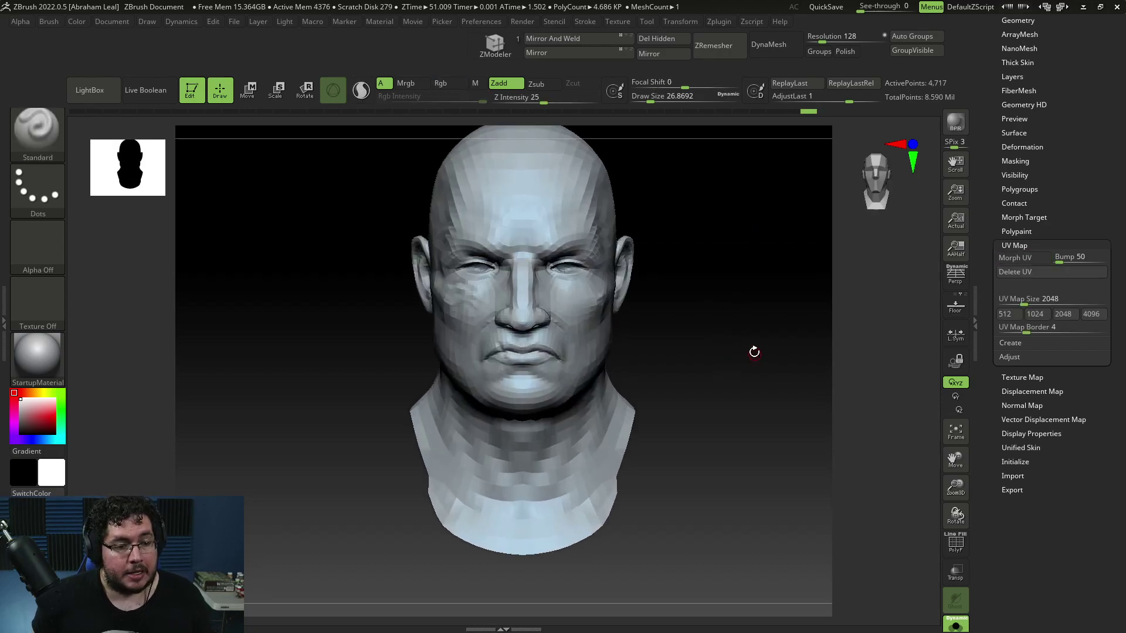
- Dock the Zplugin palette beside the canvas with its Multi Map Exporter settings expanded
left_click_drag(1092, 62, 1092, 285)
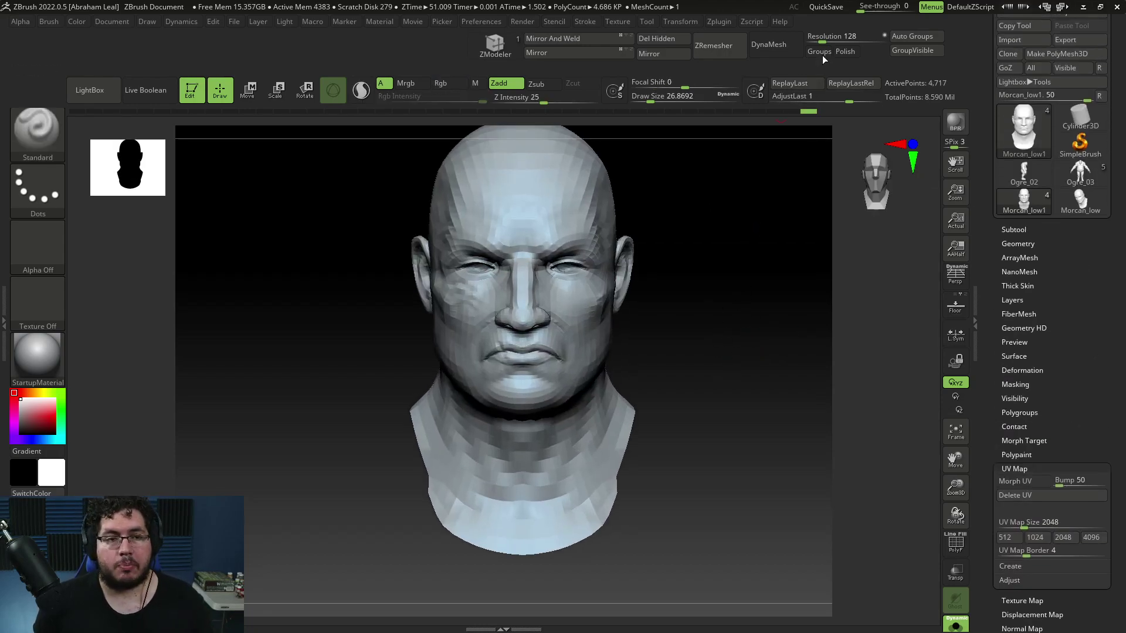
left_click(719, 22)
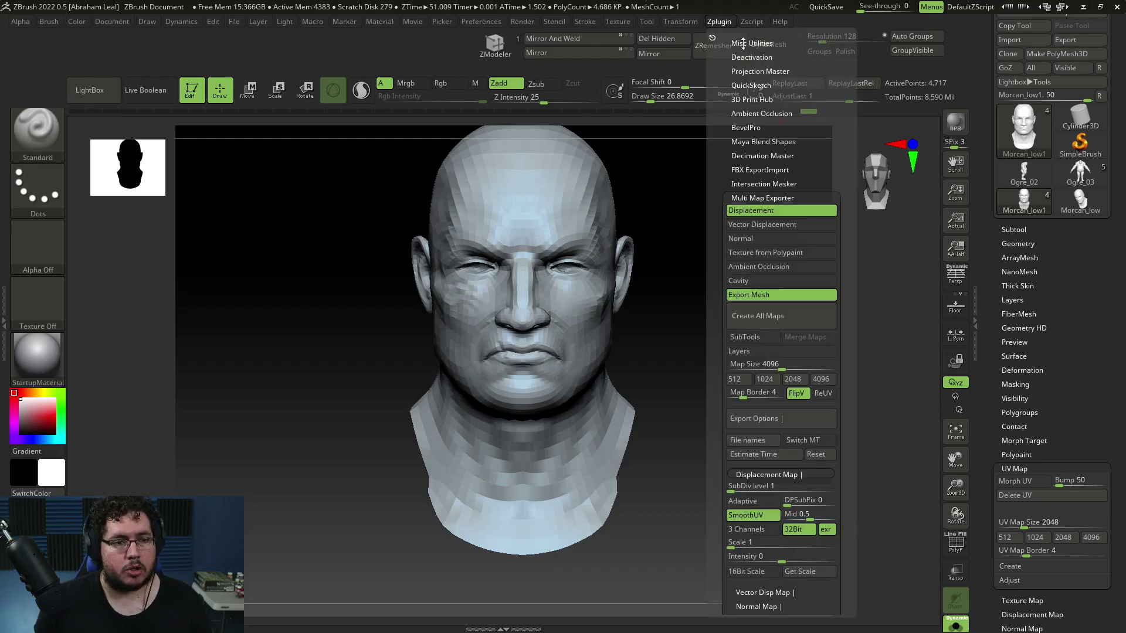
left_click(713, 38)
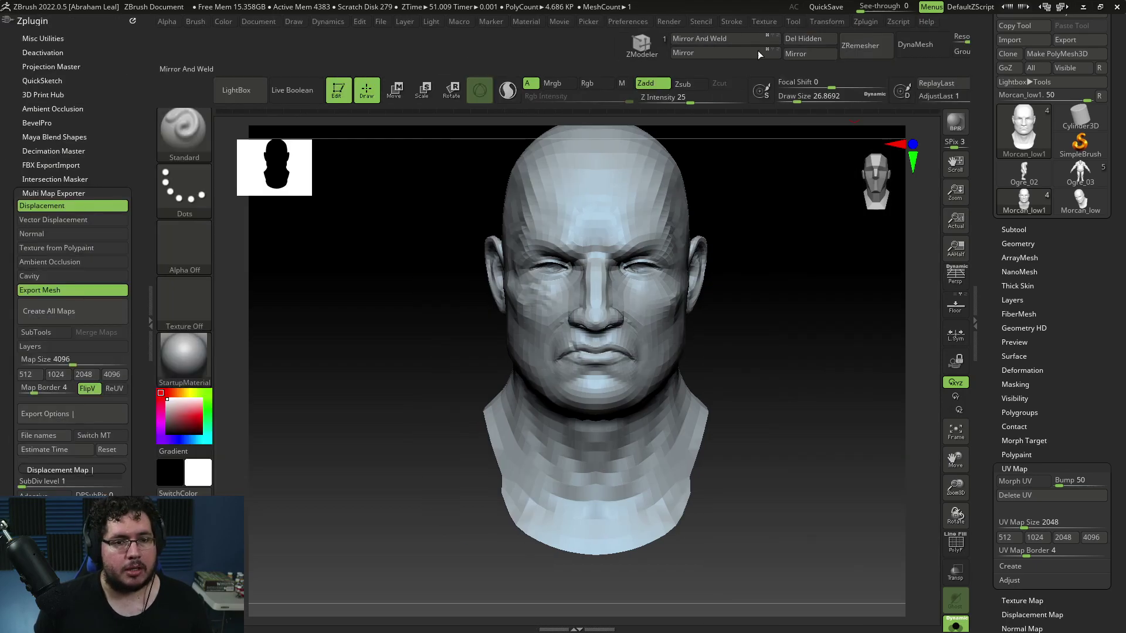
left_click(47, 193)
left_click(49, 193)
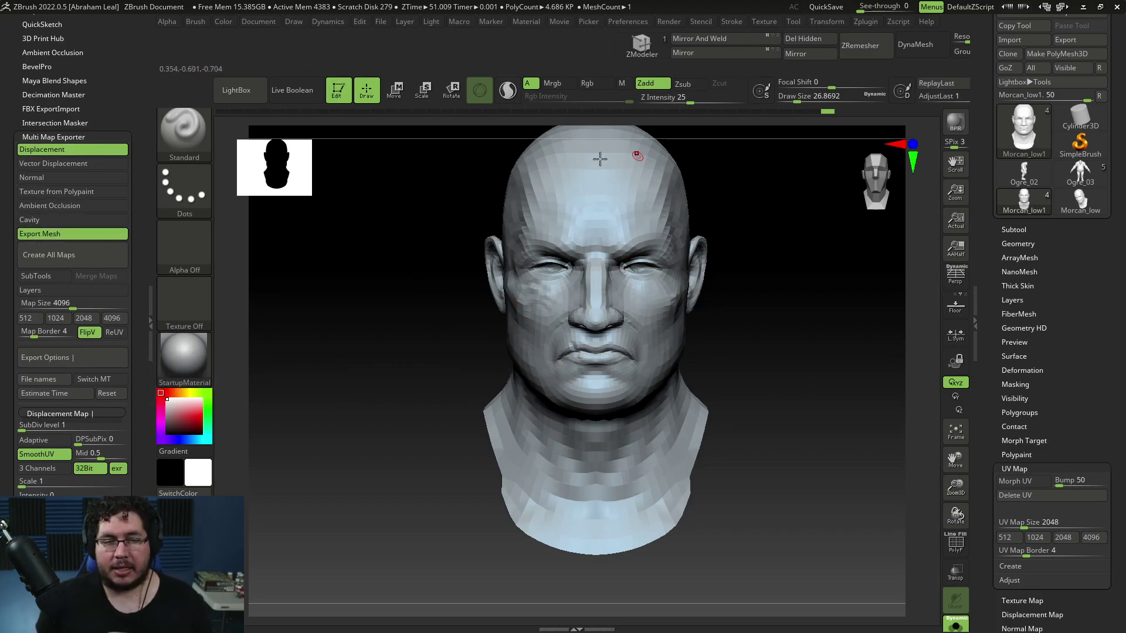
- Enlarge the brush to a draw size of about 274, check the head's UV layout and restore its 3D shape
key("space")
left_click_drag(637, 176, 712, 181)
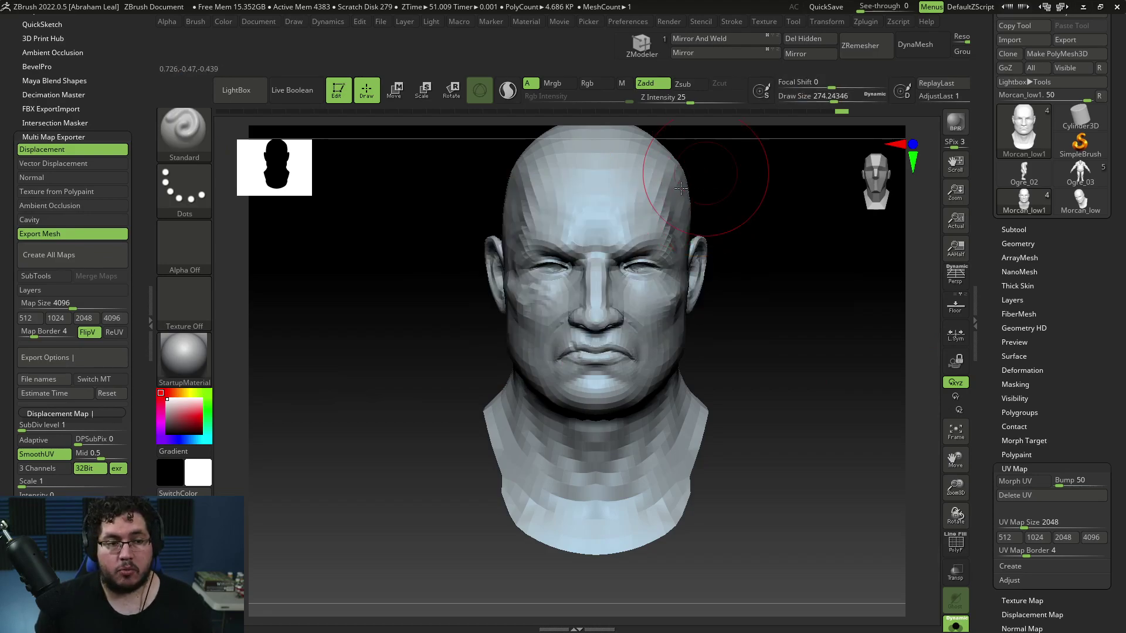
key("ctrl+z")
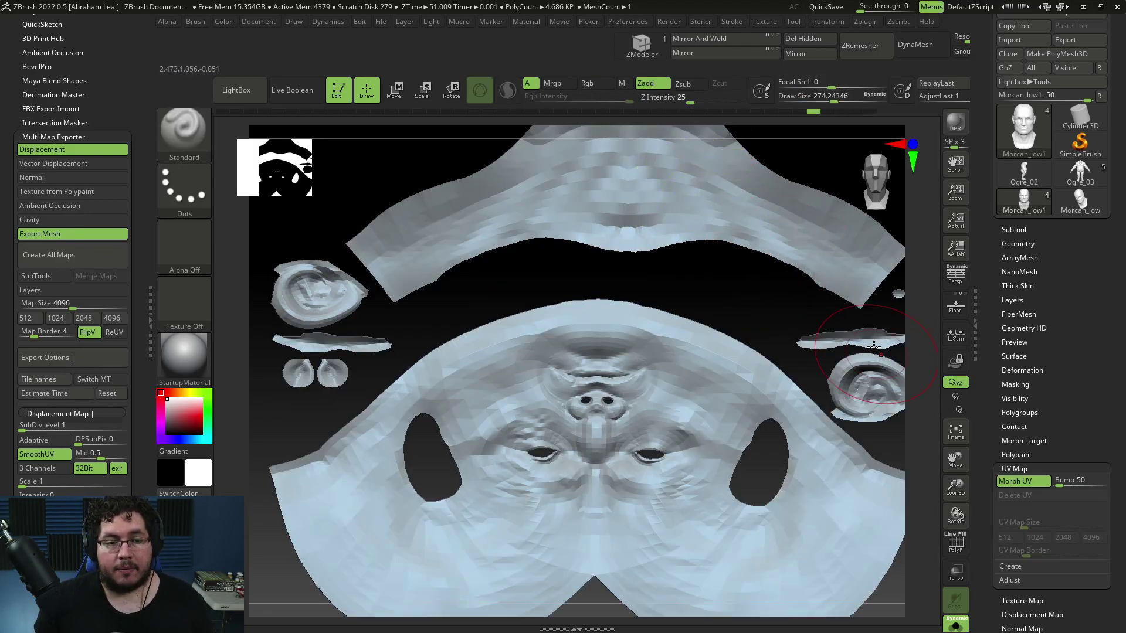
left_click(1025, 484)
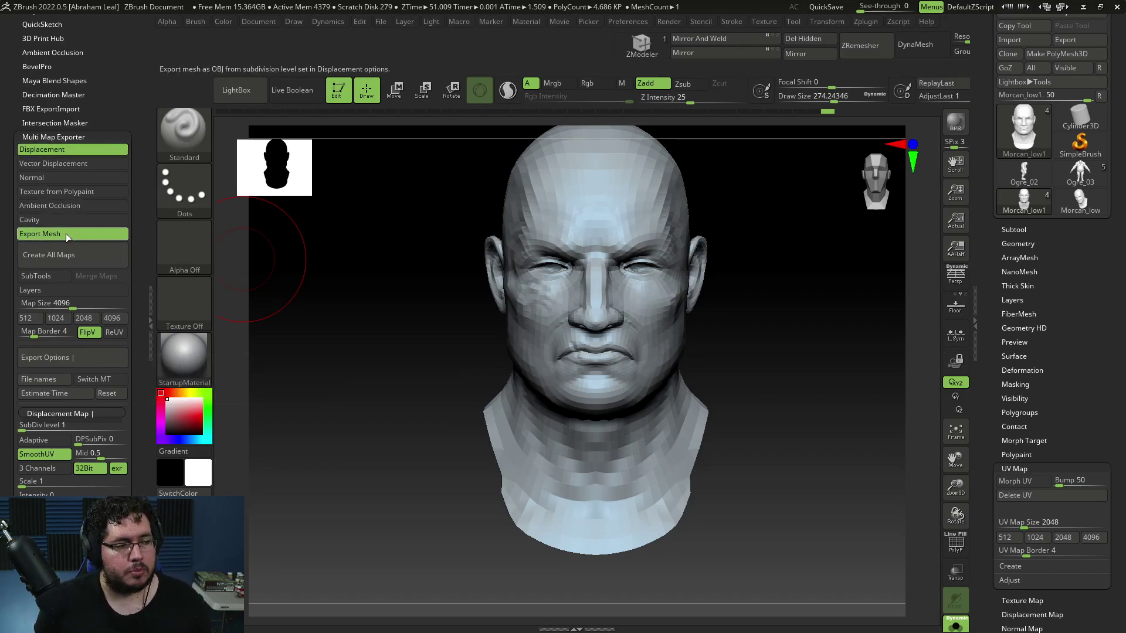
- Expand the Multi Map Exporter's Export Options and its Displacement Map settings
left_click_drag(10, 223, 10, 152)
left_click(35, 288)
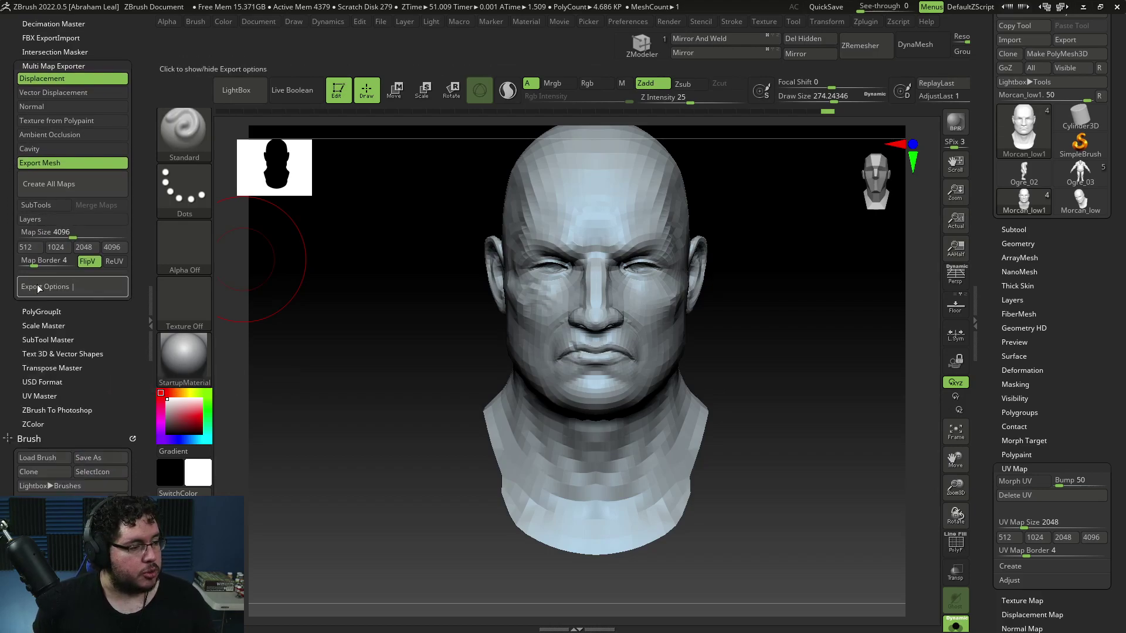
left_click(35, 287)
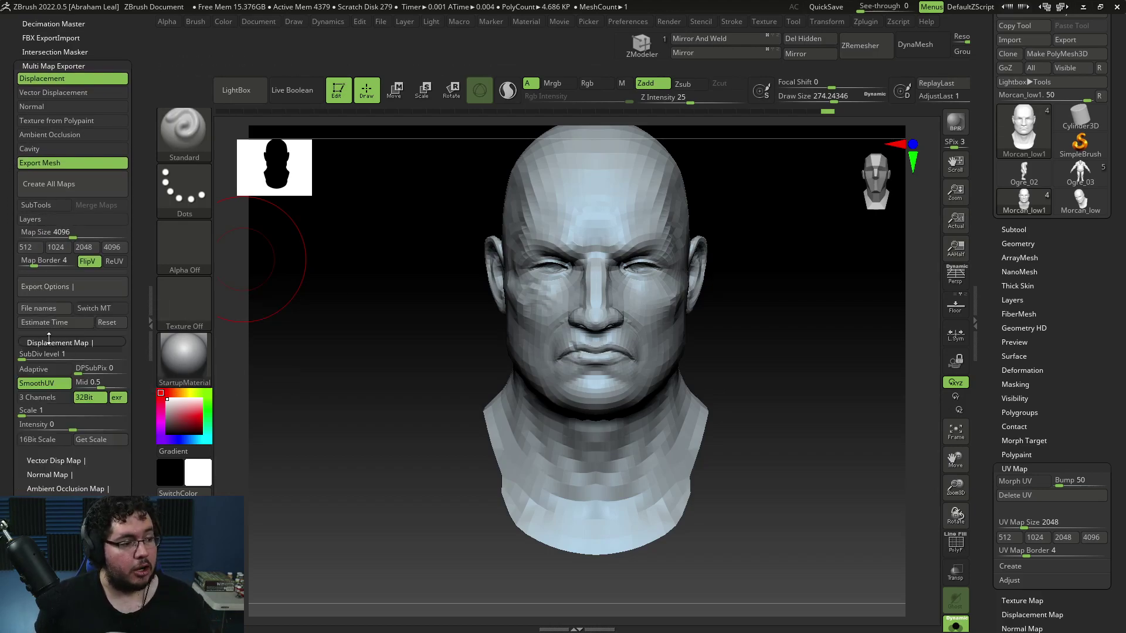
left_click(69, 342)
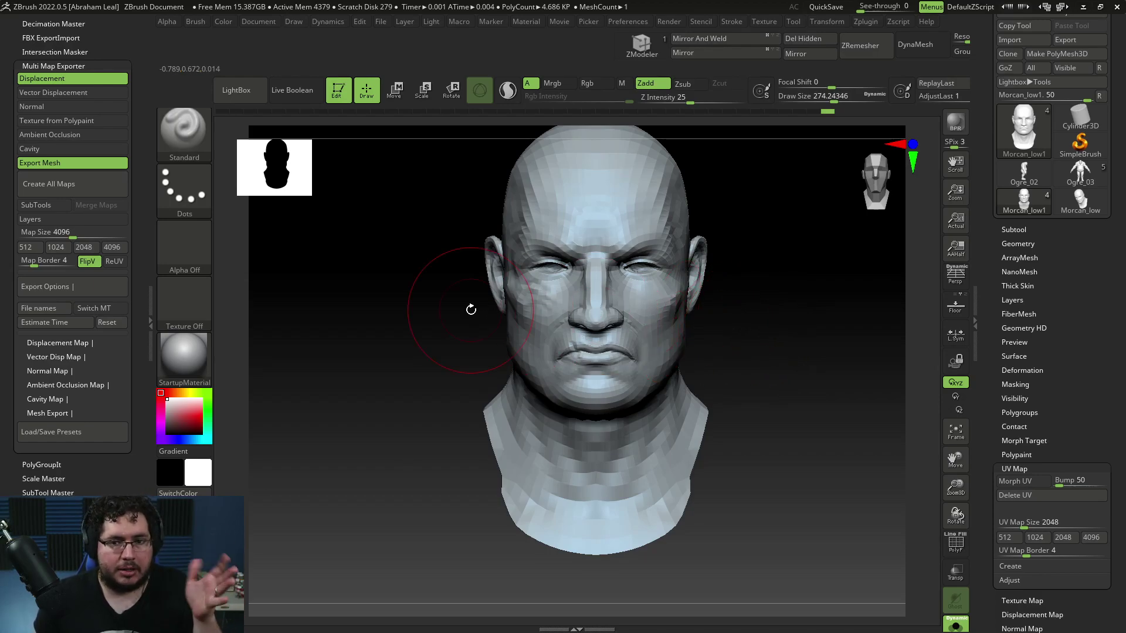
left_click(56, 343)
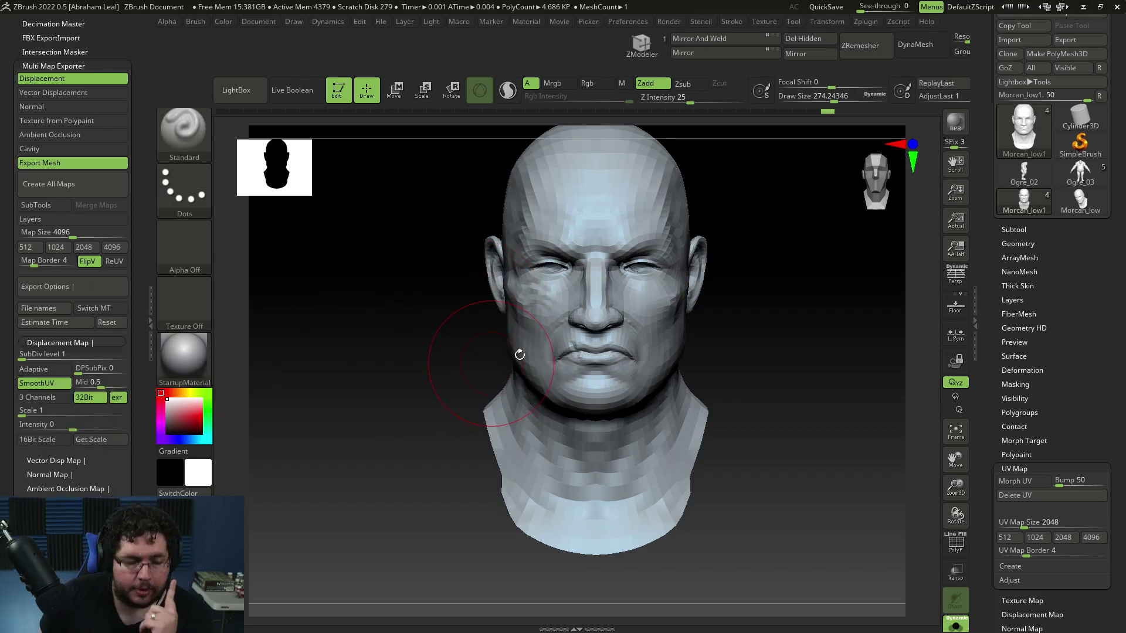
- Raise the head to its highest subdivision level and open its Geometry settings
mouse_move(723, 319)
left_mouse_down()
mouse_move(761, 322)
mouse_move(733, 311)
left_mouse_up()
key("d")
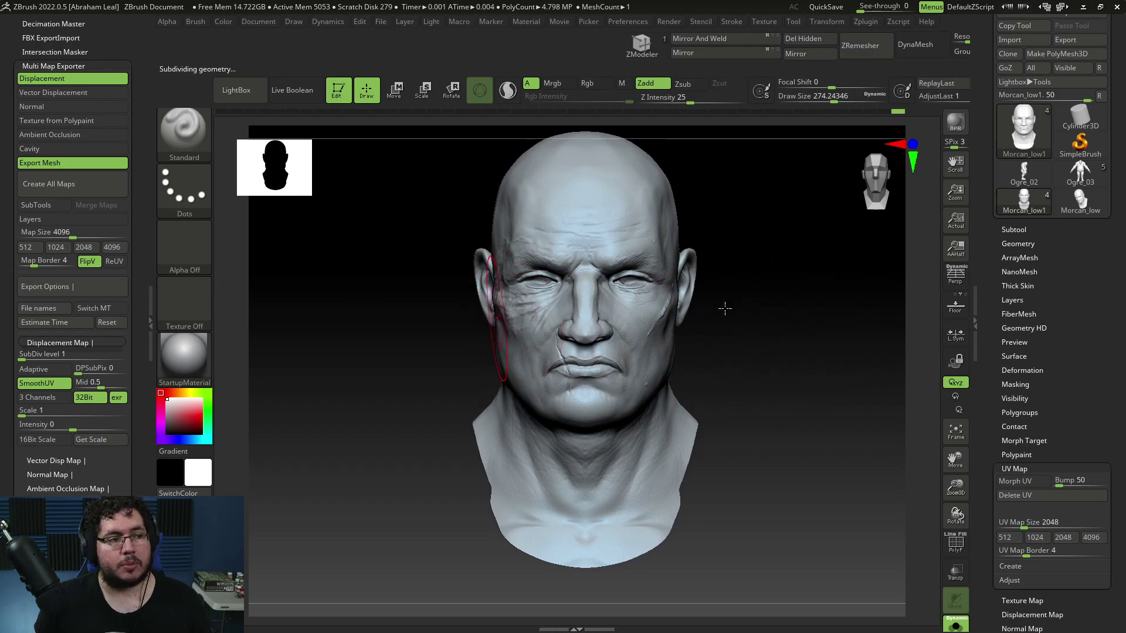
mouse_move(807, 284)
left_mouse_down()
mouse_move(776, 330)
mouse_move(788, 329)
left_mouse_up()
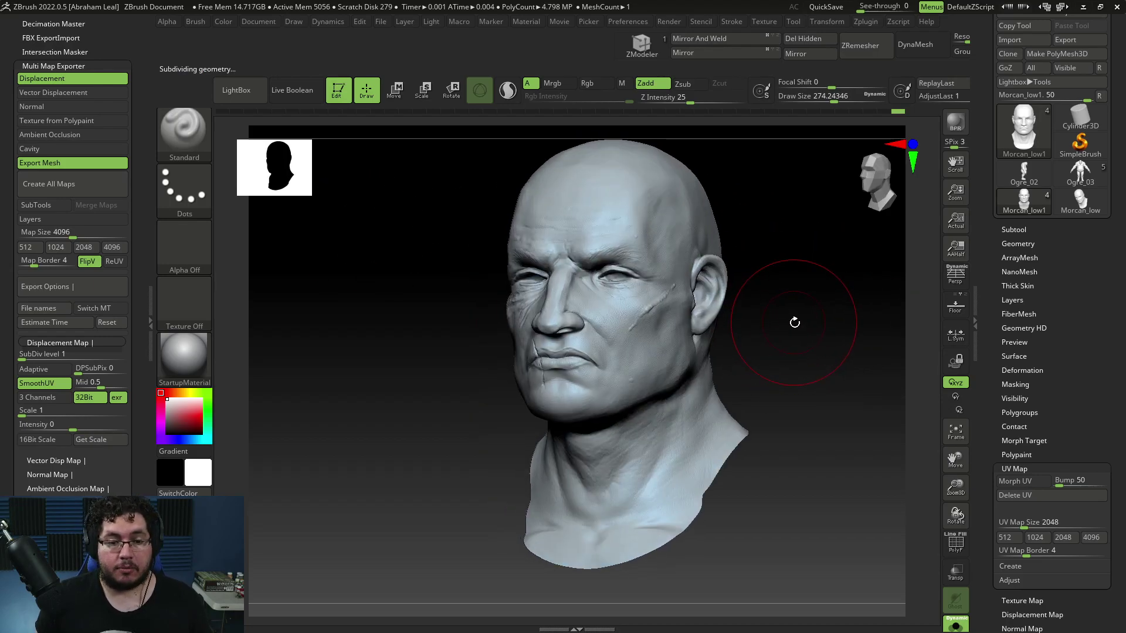
left_click(1018, 244)
mouse_move(760, 253)
left_mouse_down()
mouse_move(786, 262)
mouse_move(772, 262)
left_mouse_up()
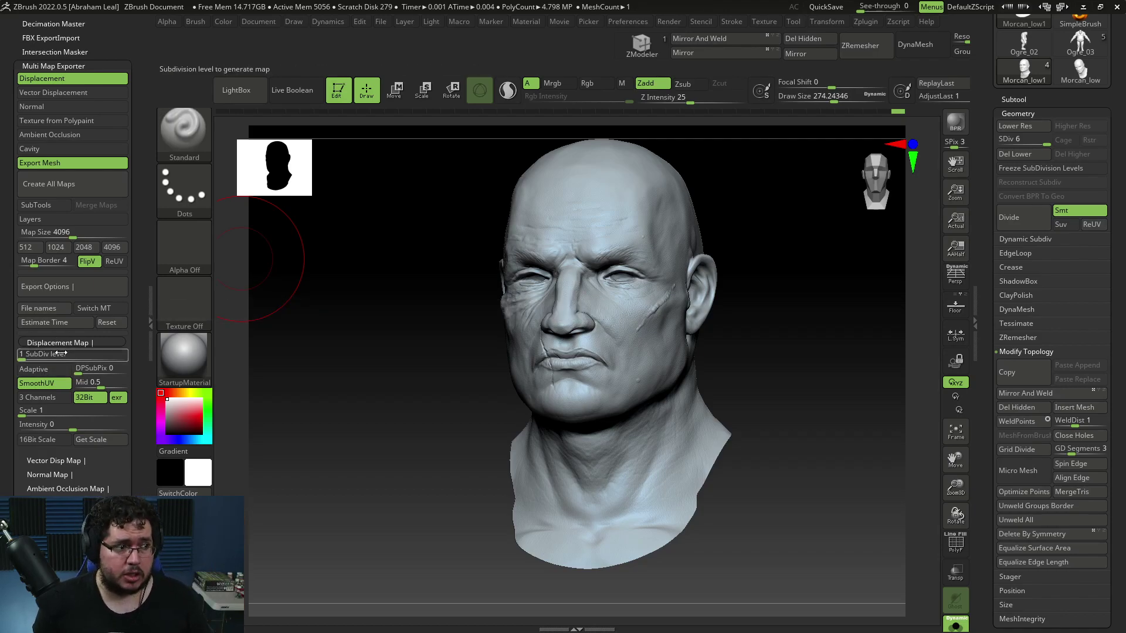
- Compare the head at SDiv 1 with SDiv 6, ending on the highest level in a front view
key("shift+d")
key("shift+d")
key("shift+d")
key("shift+d")
key("shift+d")
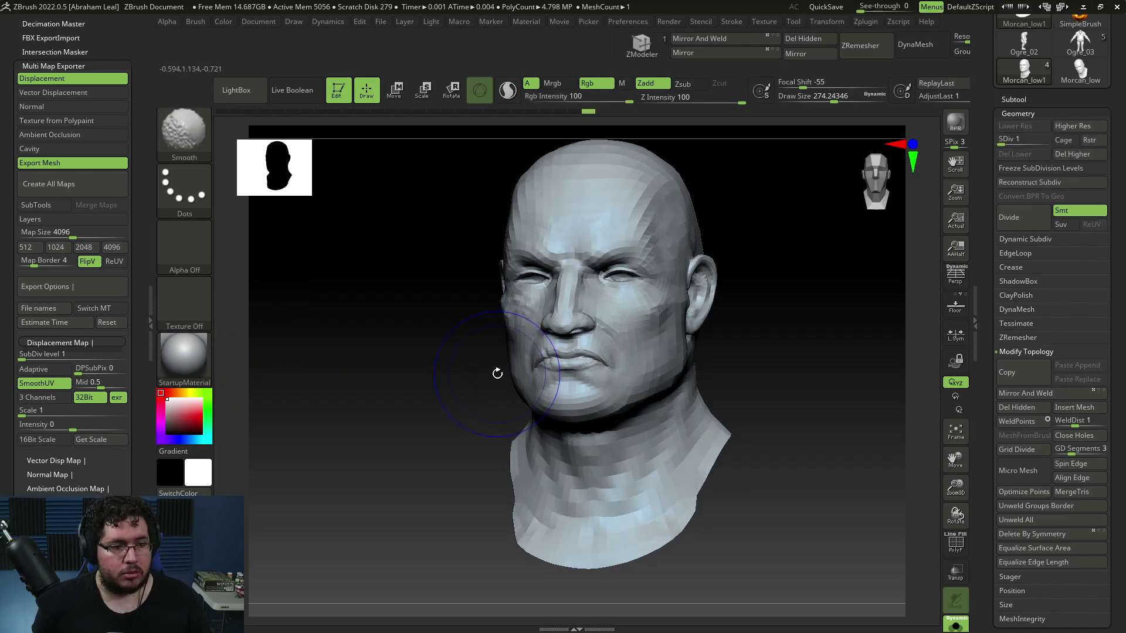
left_click_drag(776, 304, 794, 309)
key("d")
key("d")
key("d")
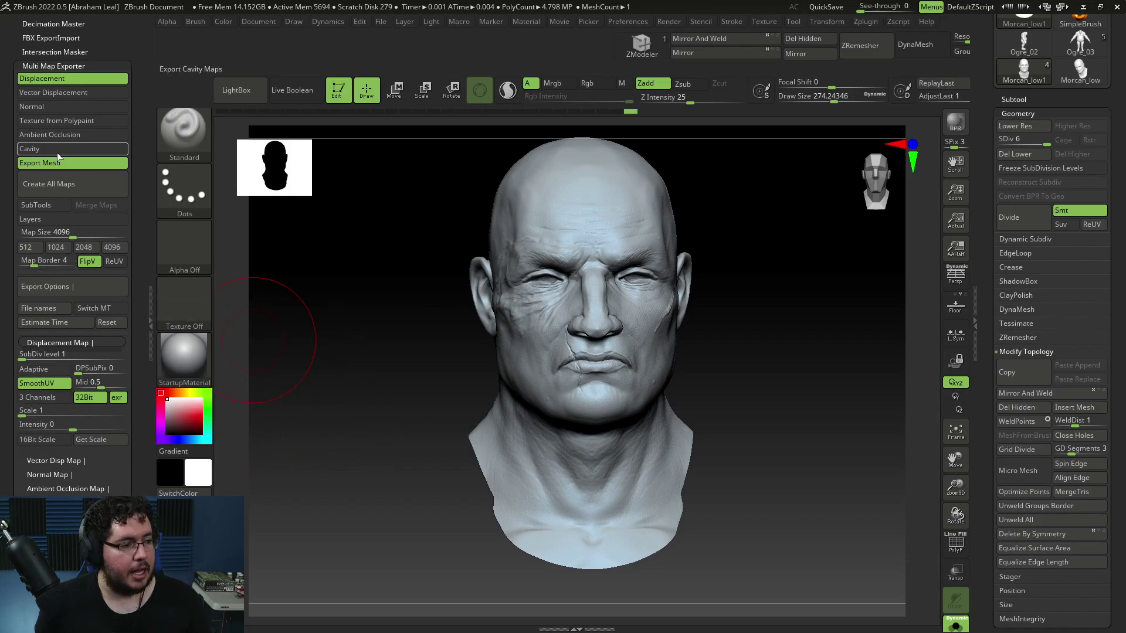
- Start creating all maps and browse to 00_ProyectosCritical, 2021, Nextut_Live, sourceimages as the save location
left_click(49, 184)
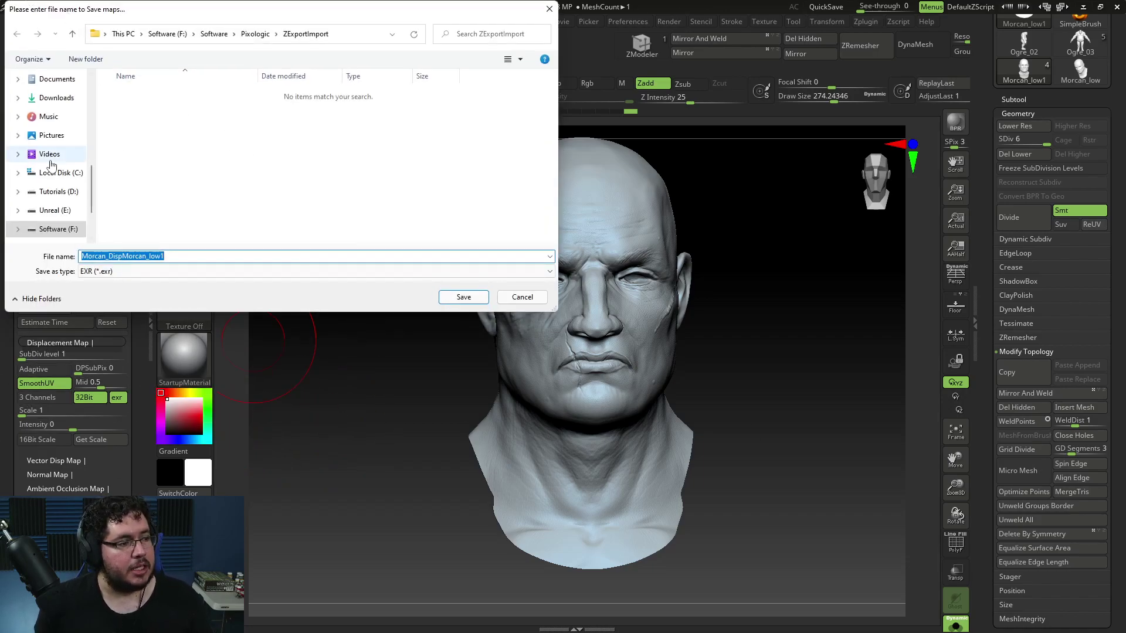
scroll(56, 166, "up", 5)
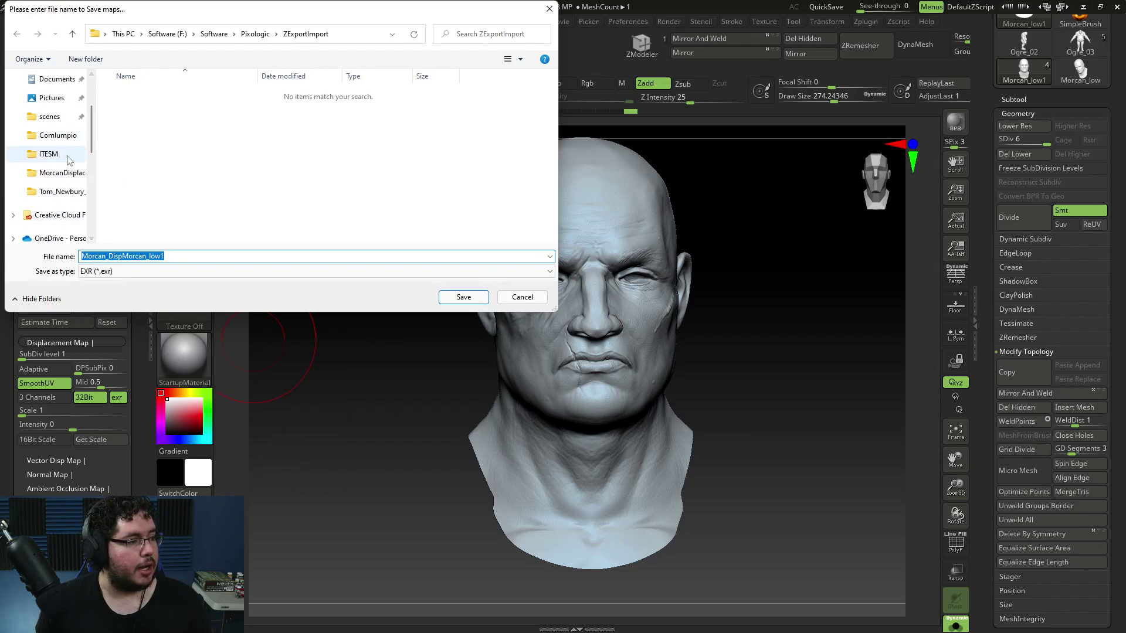
scroll(53, 147, "up", 3)
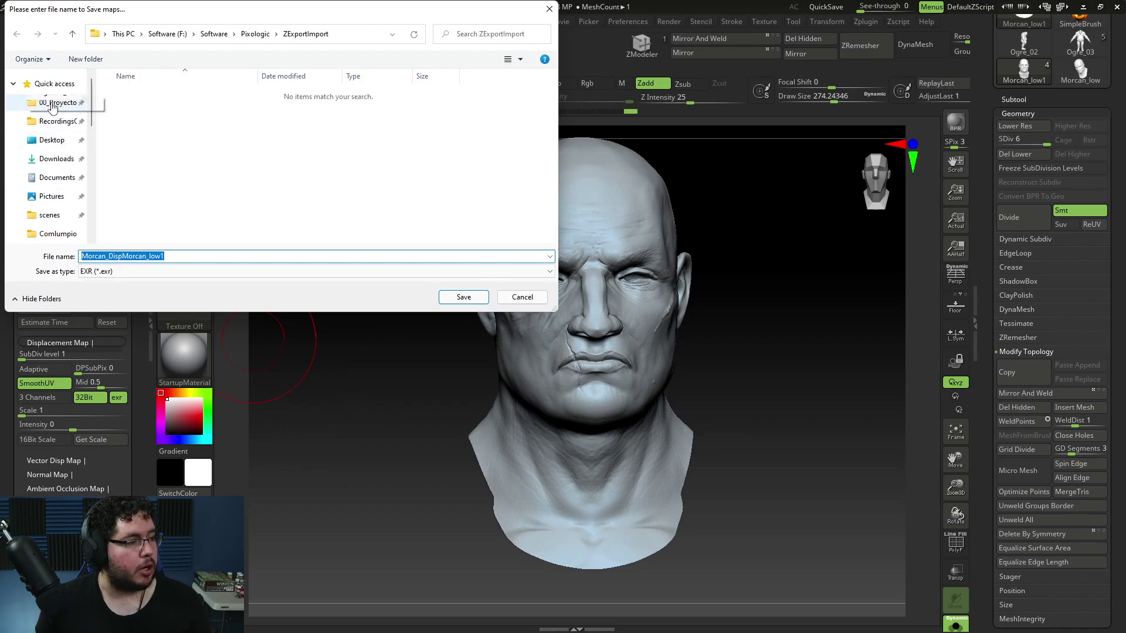
left_click(51, 110)
double_click(125, 116)
scroll(164, 205, "down", 4)
double_click(159, 216)
scroll(157, 194, "down", 3)
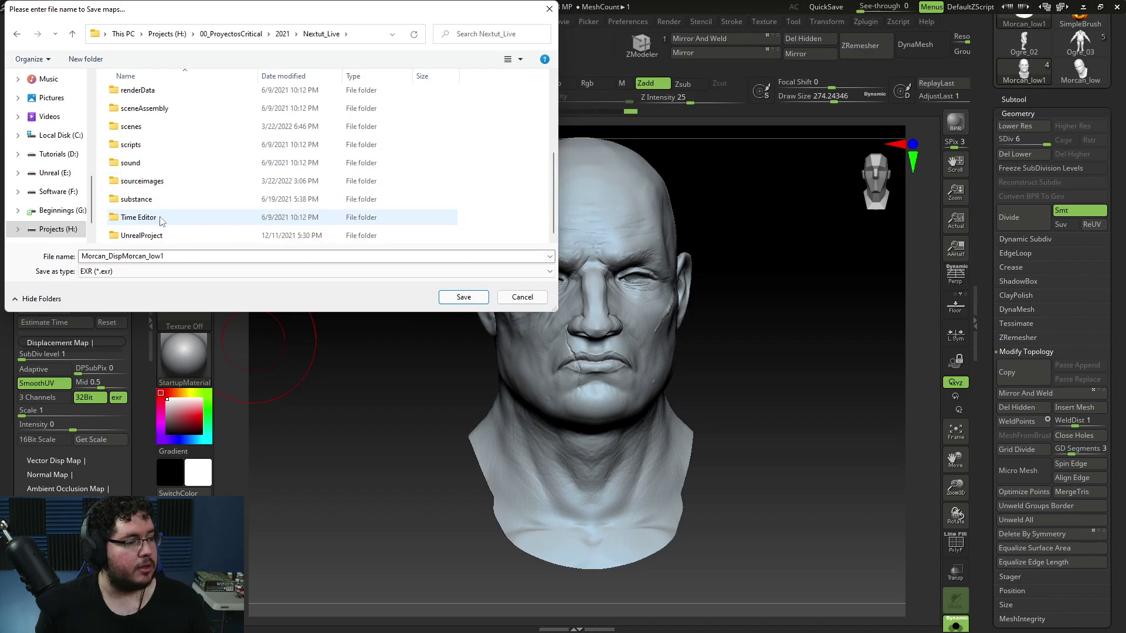
double_click(142, 181)
- Create a folder named DisplacementTest inside sourceimages and open it
right_click(356, 235)
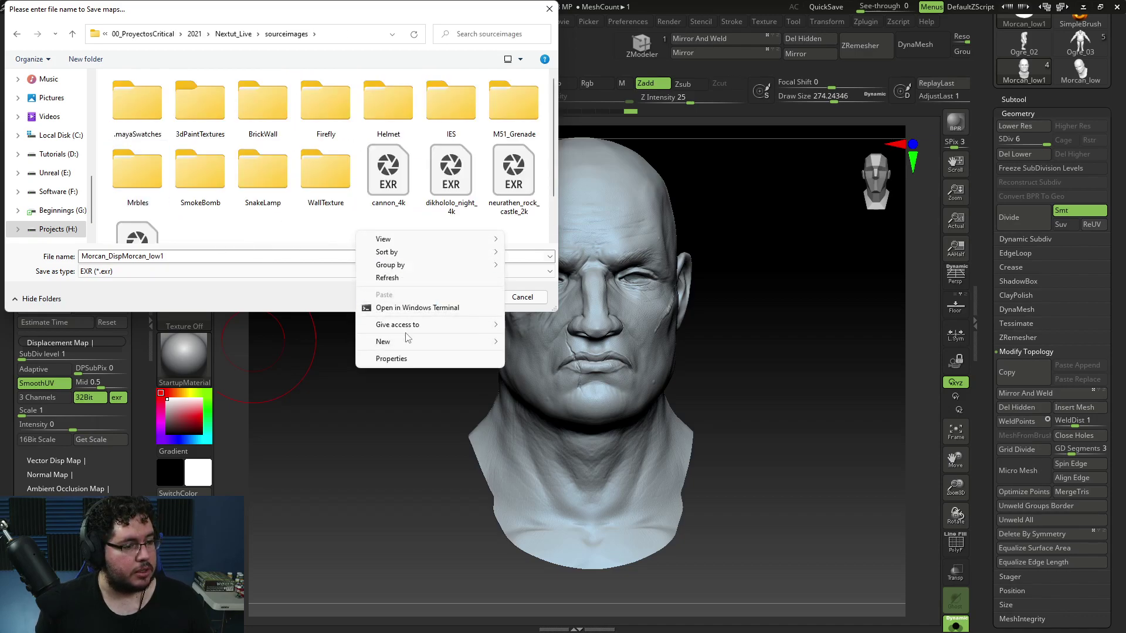
mouse_move(409, 342)
left_click(532, 344)
type("D")
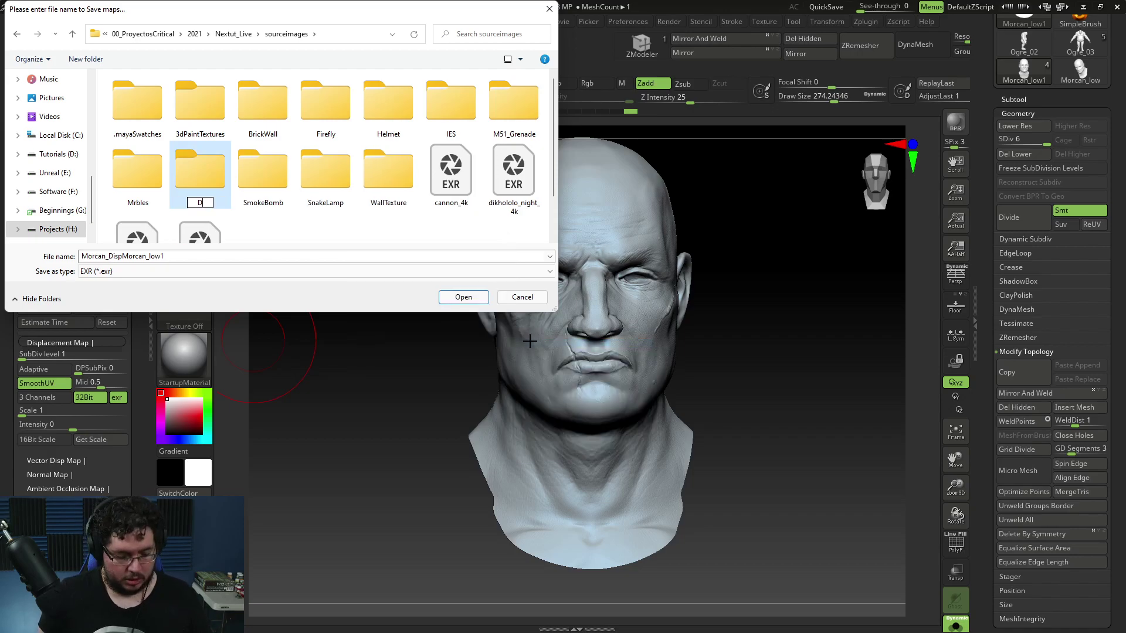
type("isplacementTes")
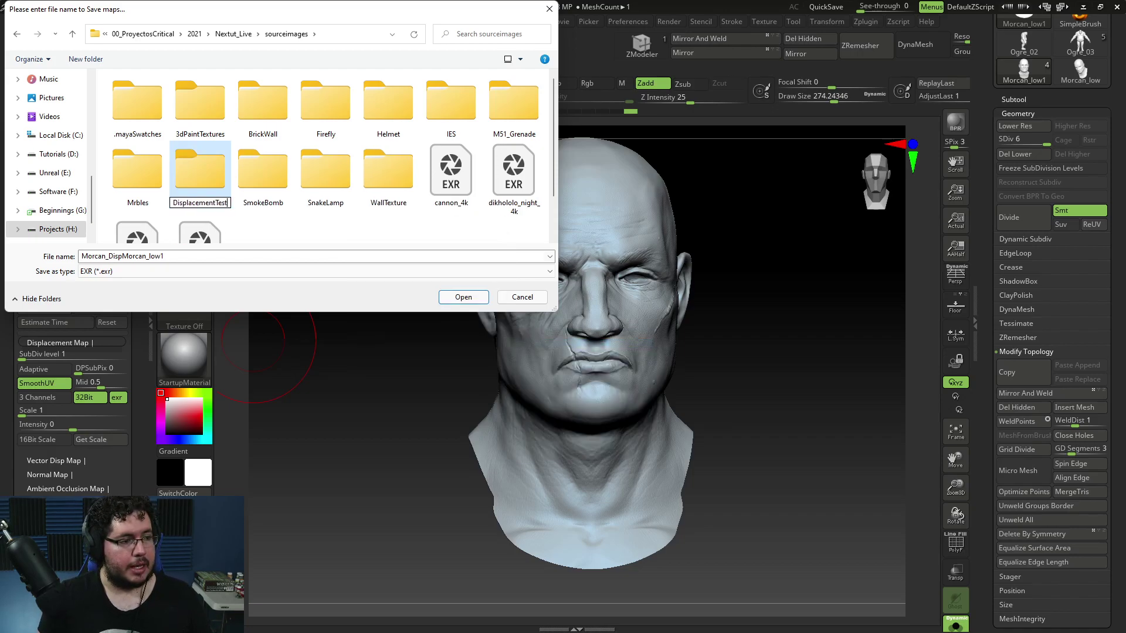
type("t")
key("Return")
key("Return")
- Name the map file Morcan and export the displacement map as EXR with the mesh
left_click_drag(165, 256, 7, 252)
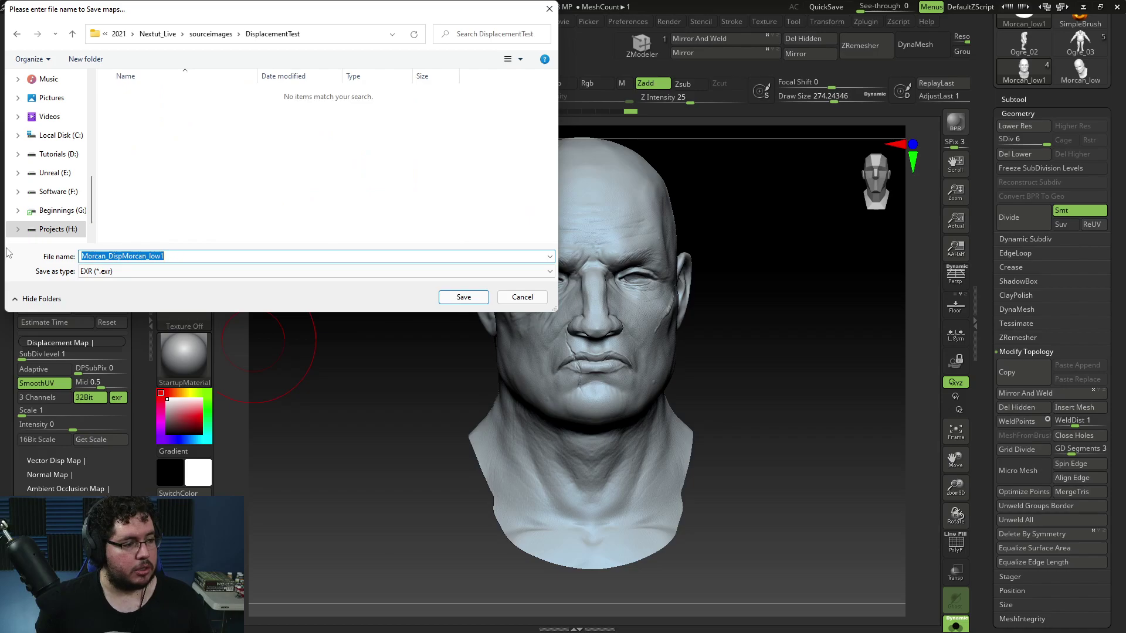
type("Morcan")
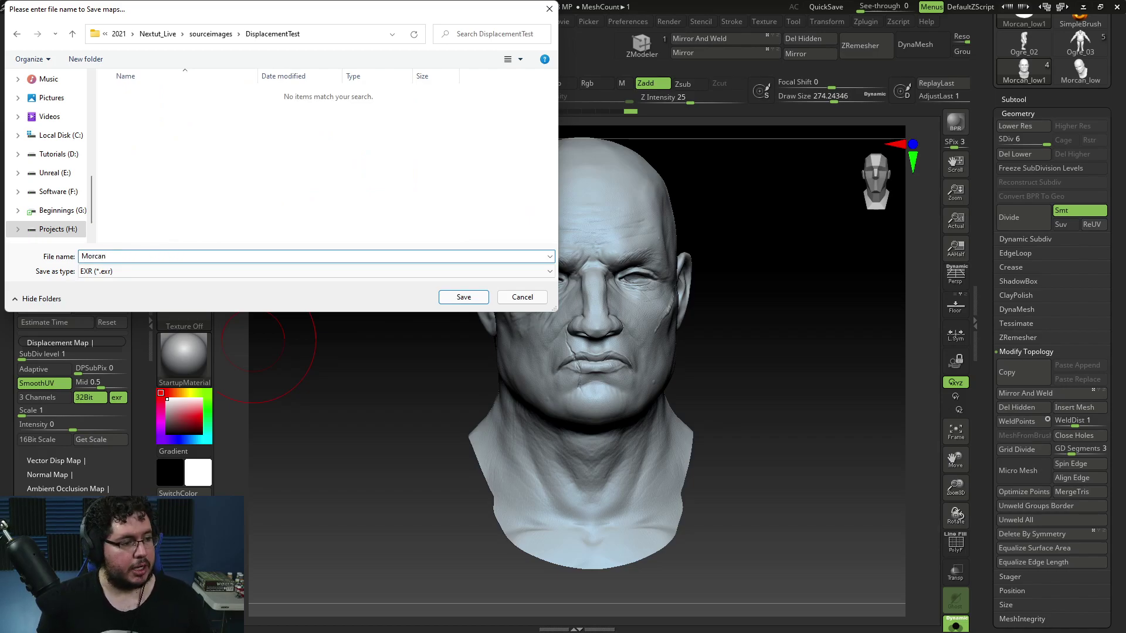
left_click(472, 298)
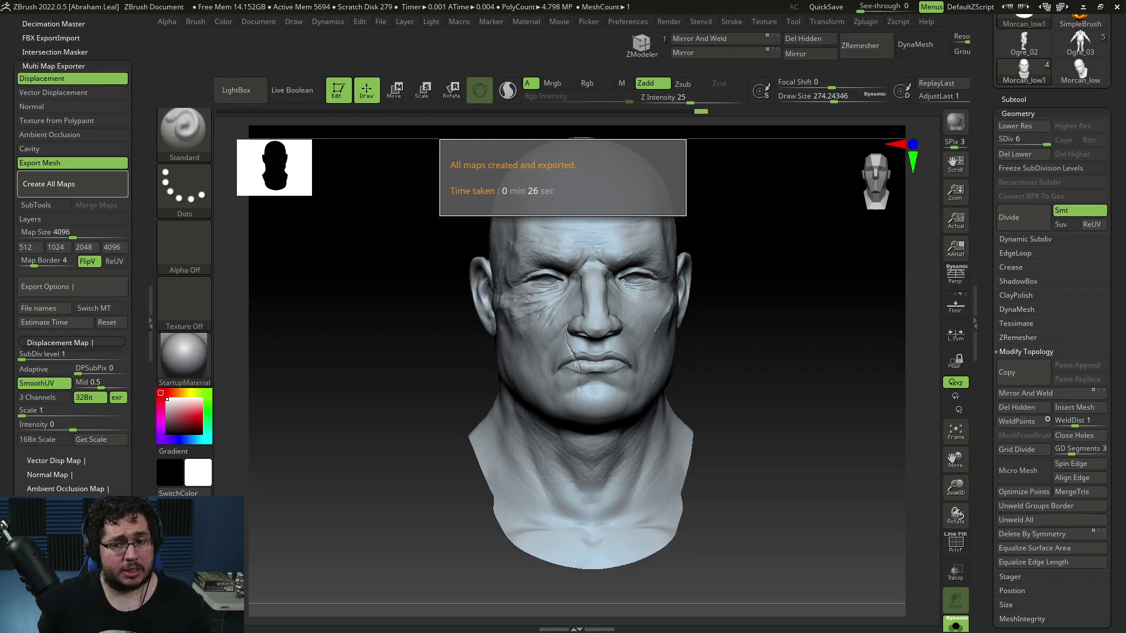
- Switch to Photoshop and bring up the dialog for opening a file
key("super")
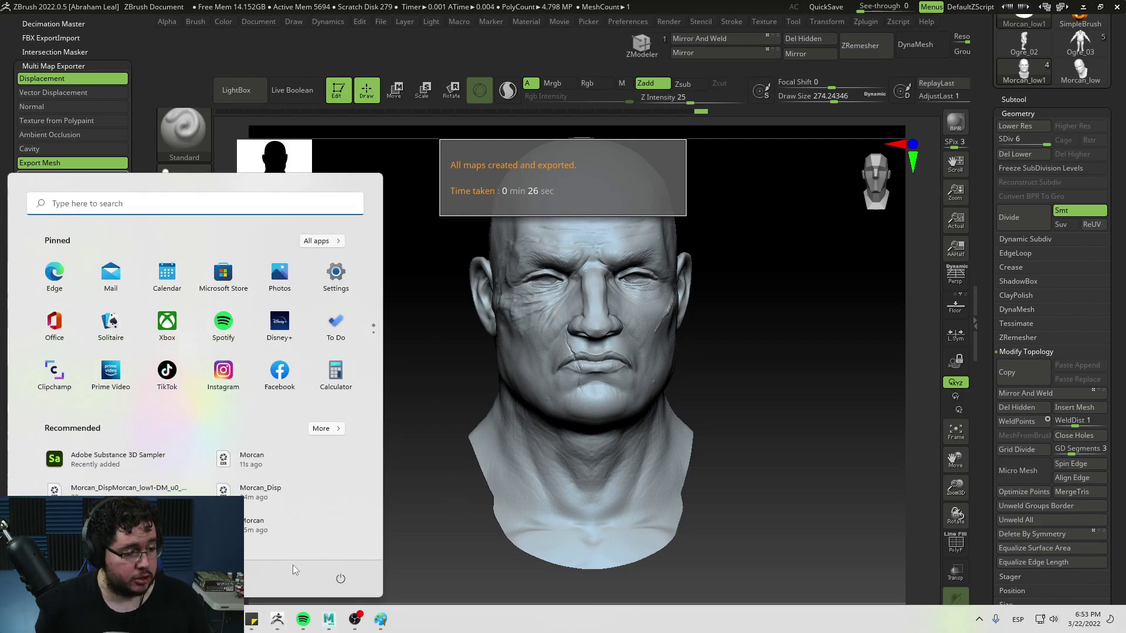
key("Escape")
key("super+Tab")
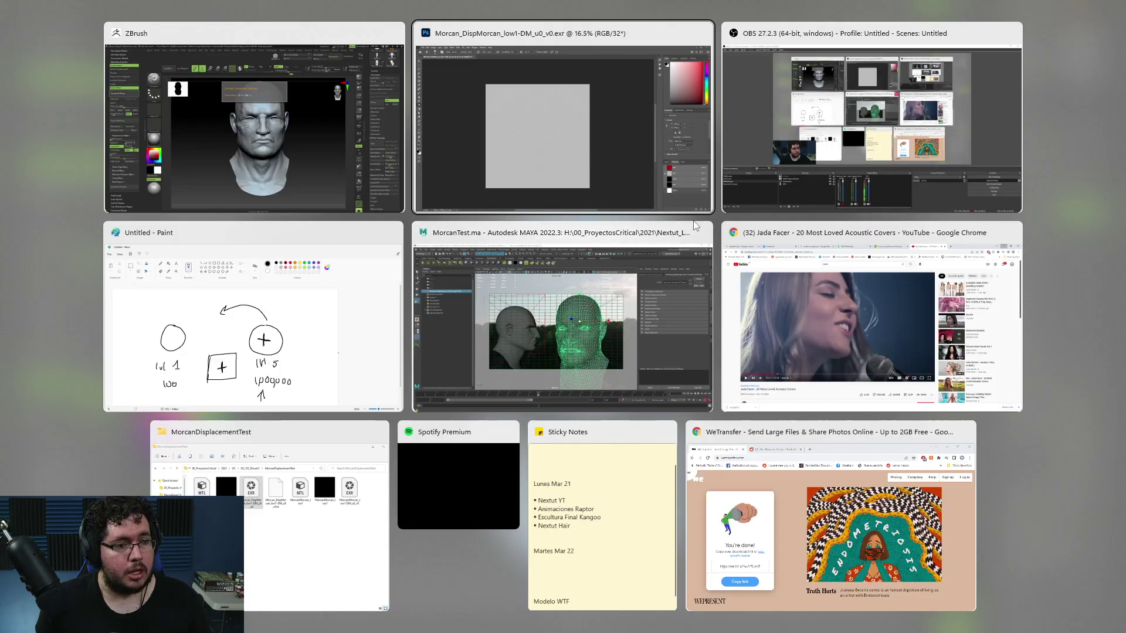
left_click(569, 133)
key("ctrl+o")
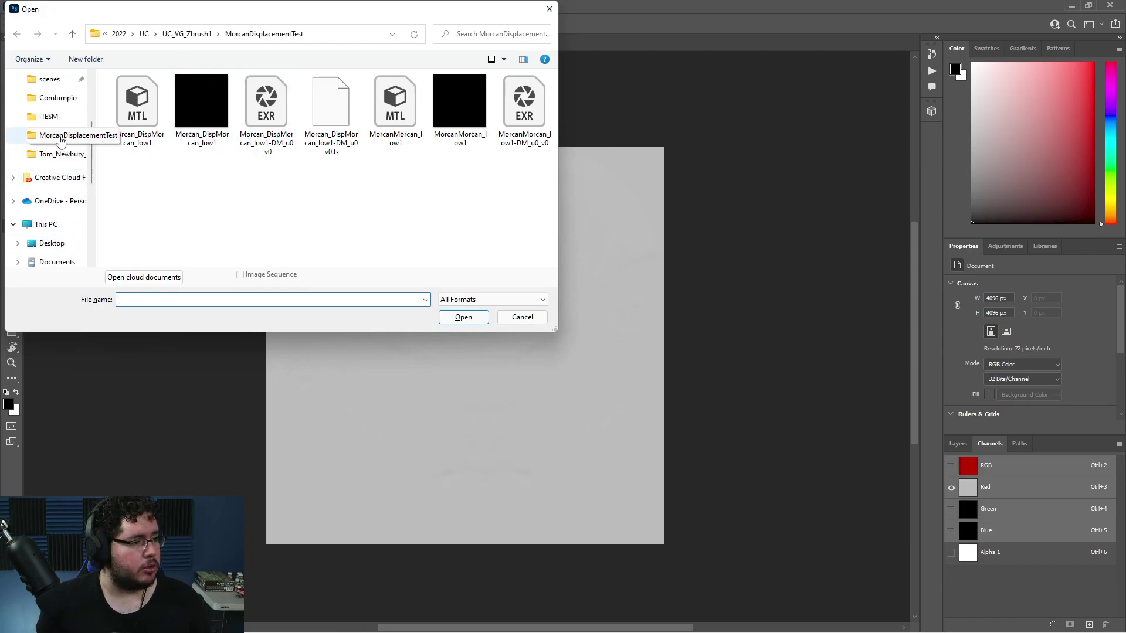
- Open the exported MorcanMorcan_low1-DM_u0_v0 EXR from the DisplacementTest folder in Nextut_Live's sourceimages
scroll(53, 118, "up", 2)
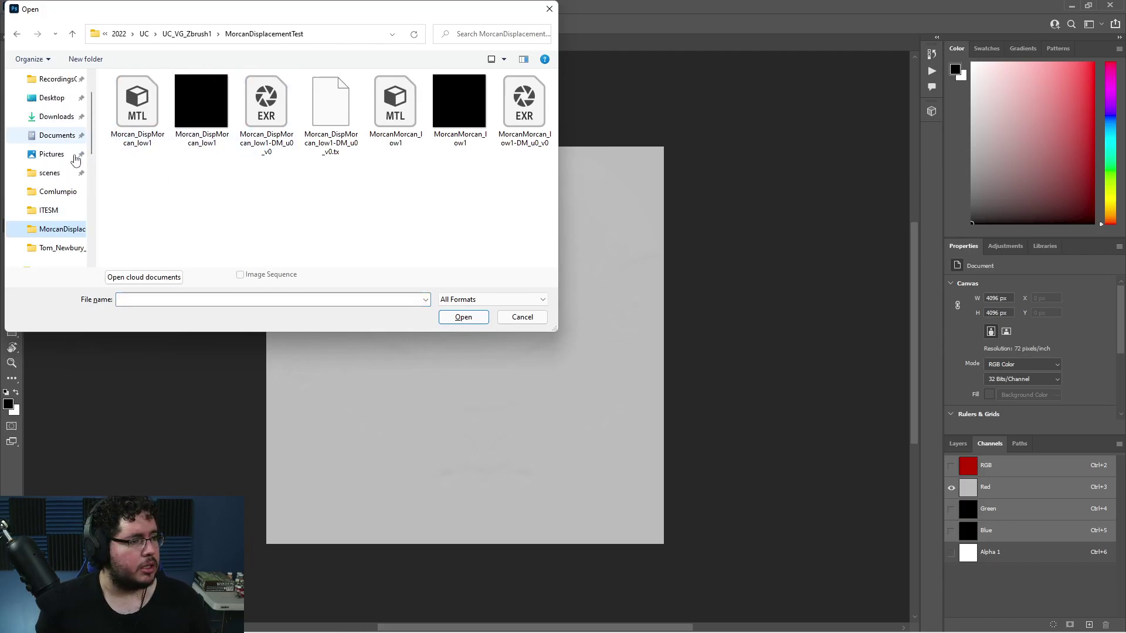
left_click(55, 78)
scroll(58, 108, "up", 1)
left_click(59, 99)
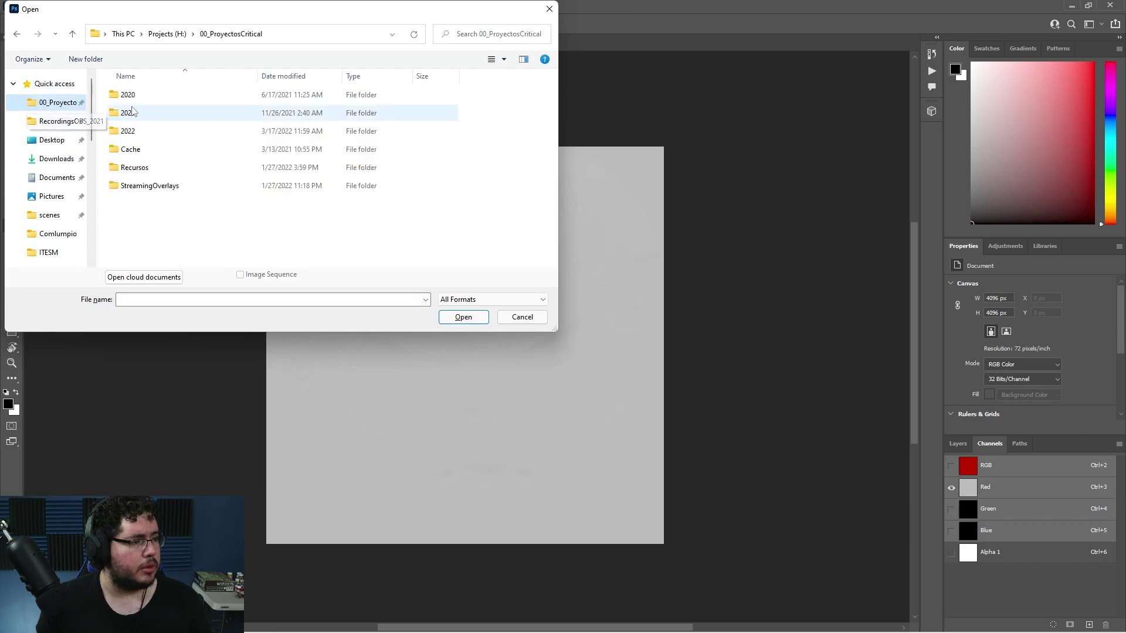
double_click(141, 113)
scroll(146, 145, "down", 5)
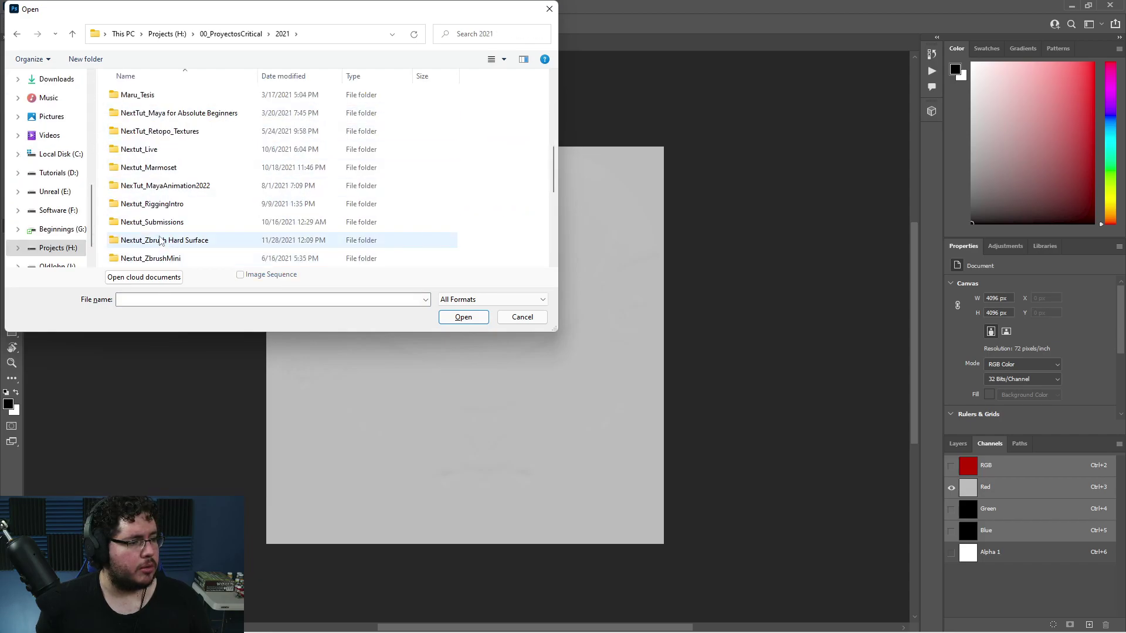
double_click(148, 149)
scroll(148, 153, "down", 3)
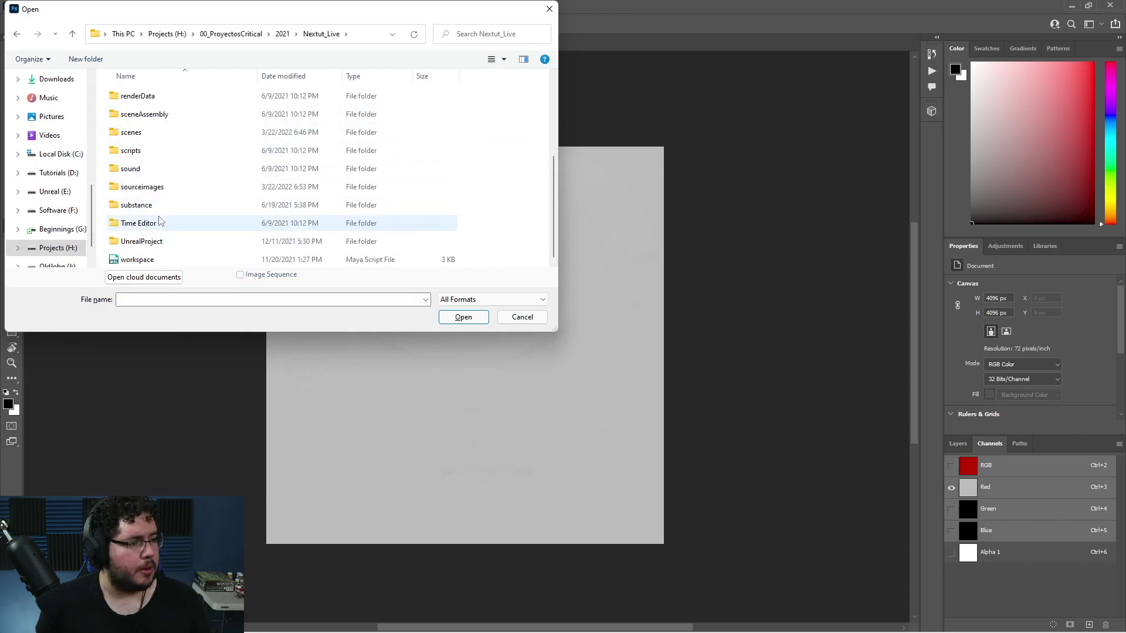
double_click(147, 186)
double_click(325, 106)
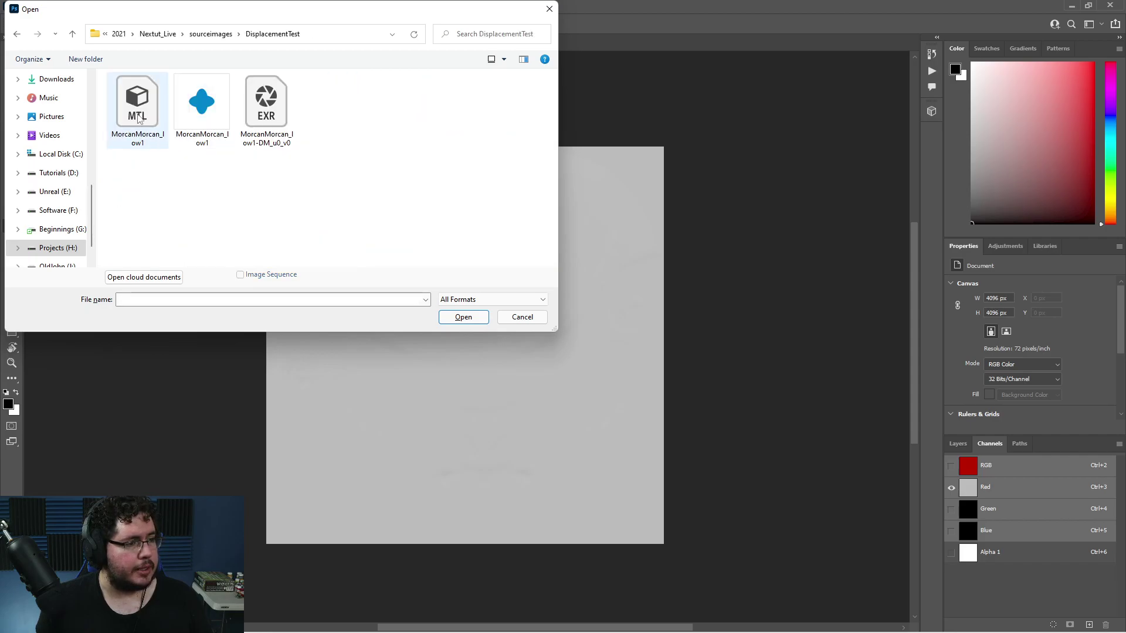
double_click(271, 111)
left_click(601, 217)
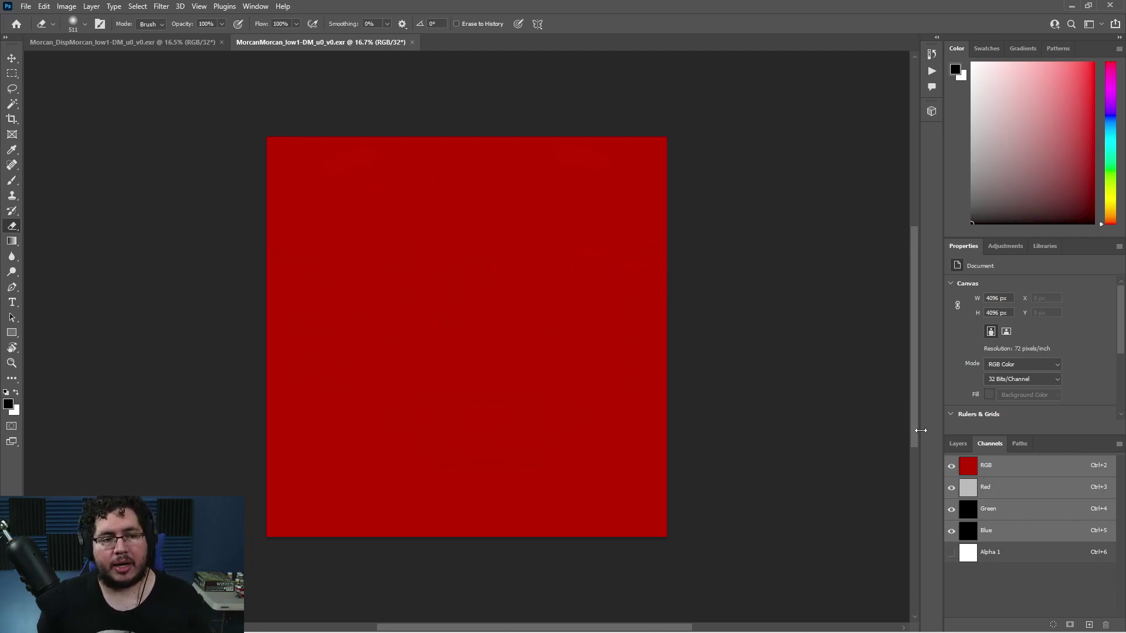
- Isolate the Red channel of the exported displacement map and examine its surface detail up close
left_click(950, 533)
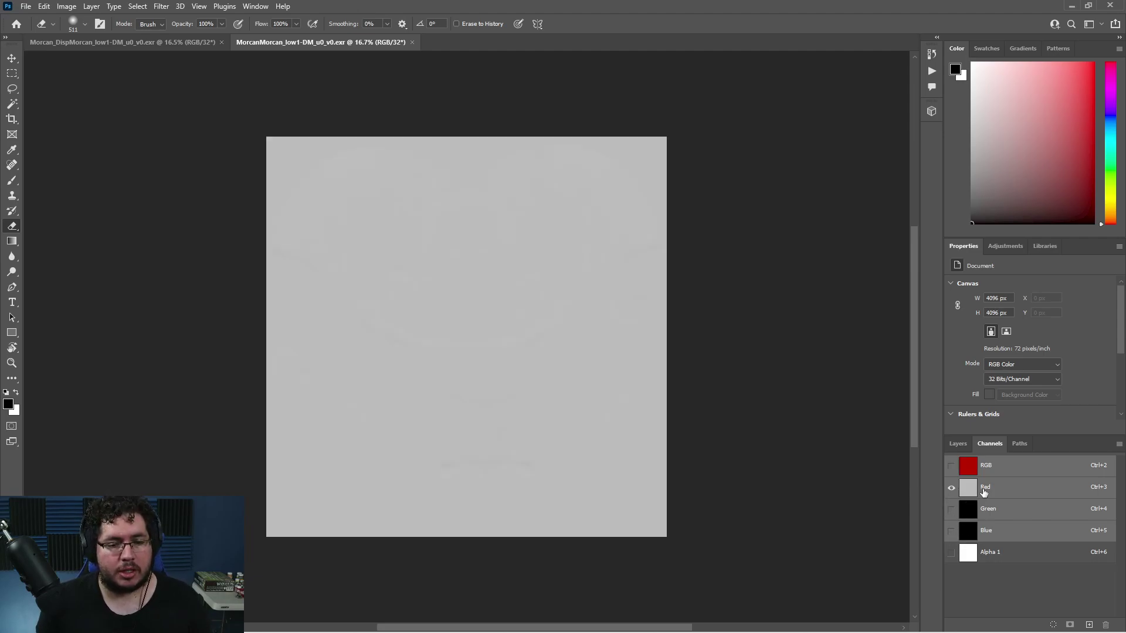
left_click(1005, 491)
scroll(505, 332, "up", 6, "alt")
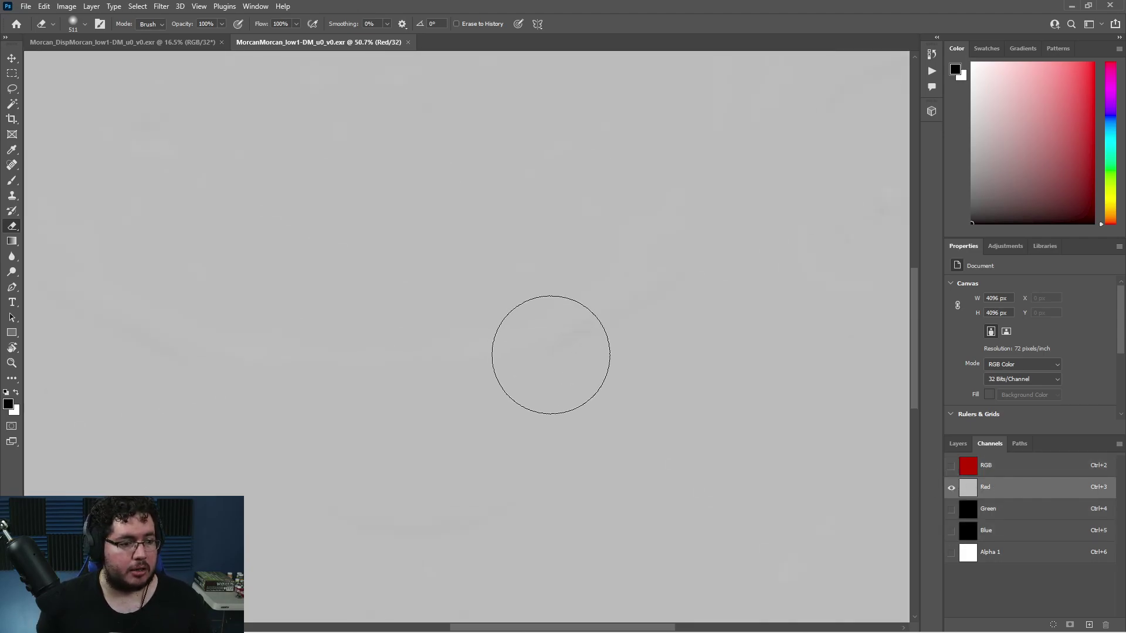
scroll(483, 292, "up", 7, "alt")
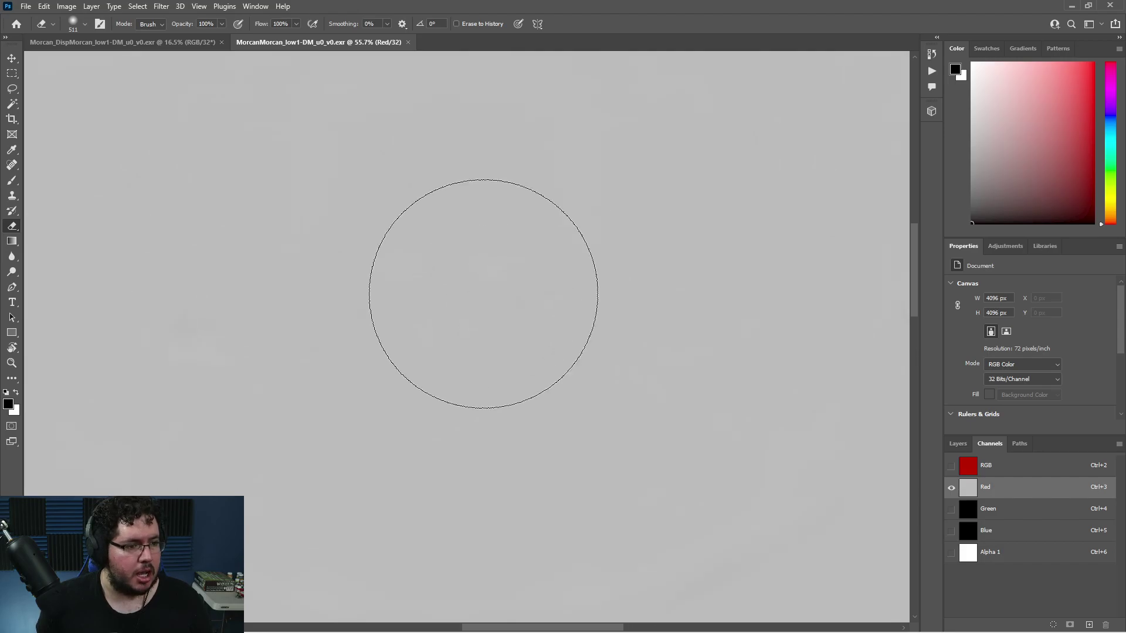
scroll(473, 320, "down", 4, "alt")
scroll(470, 320, "up", 2, "alt")
- Apply Levels to the Red channel with black input 117 and midtone 1.08, inspect the facial detail, and undo the adjustment
key("ctrl+l")
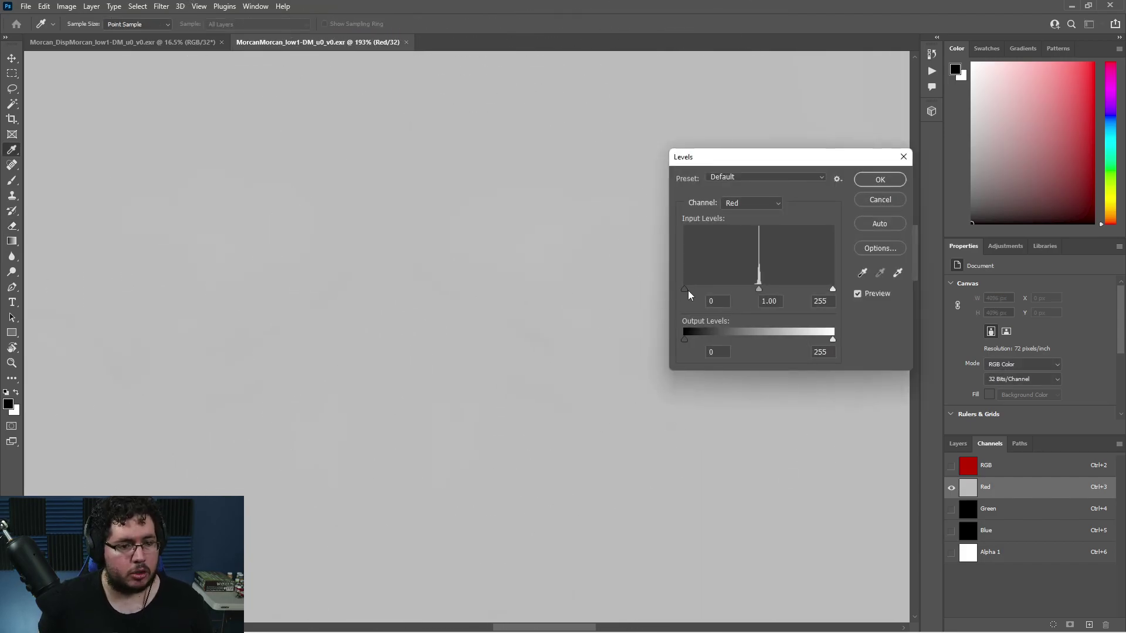
left_click_drag(723, 295, 791, 295)
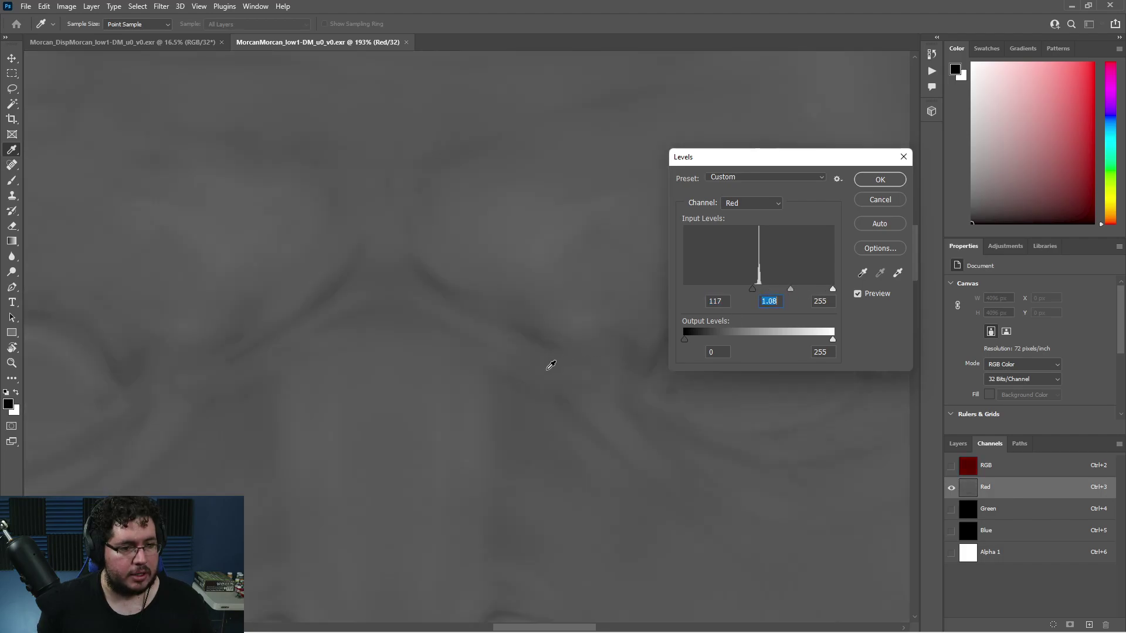
left_click(879, 179)
scroll(583, 346, "down", 5, "alt")
key("e")
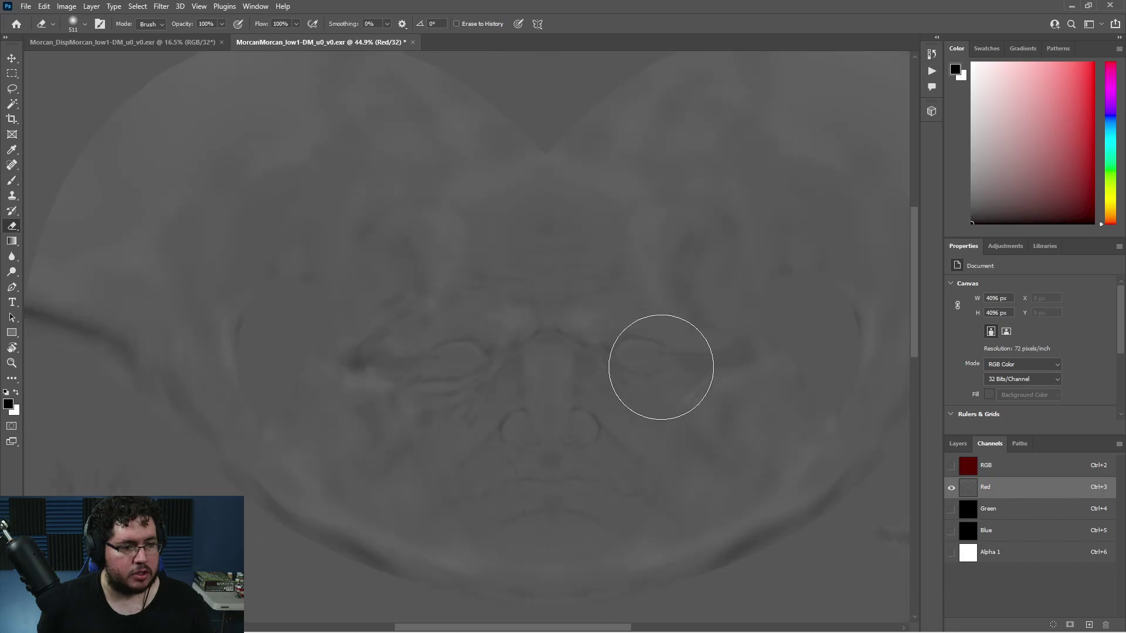
scroll(663, 435, "down", 3, "alt")
scroll(666, 434, "up", 3, "alt")
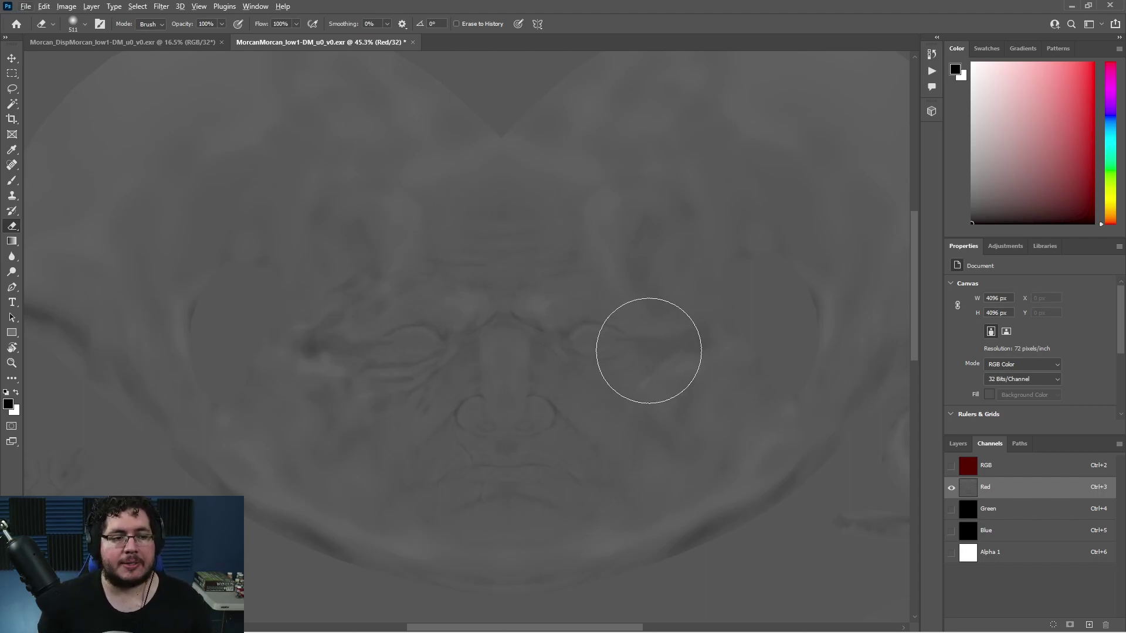
key("ctrl+z")
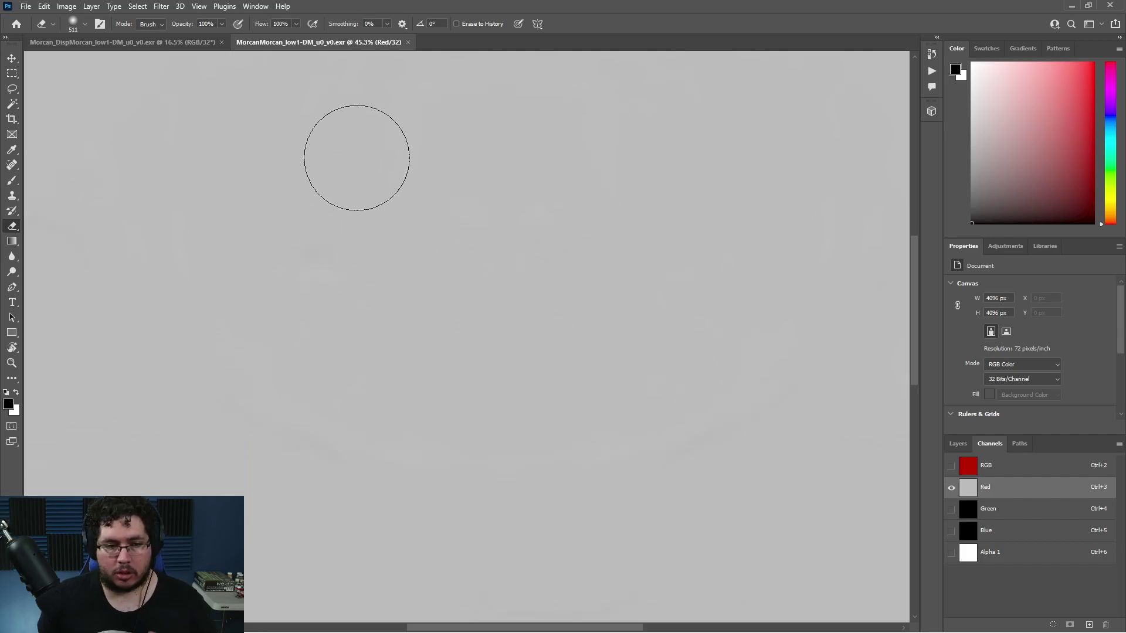
- Close the MorcanMorcan_low1-DM_u0_v0 EXR, switch to Arnold RenderView, and stop the running render
left_click(408, 42)
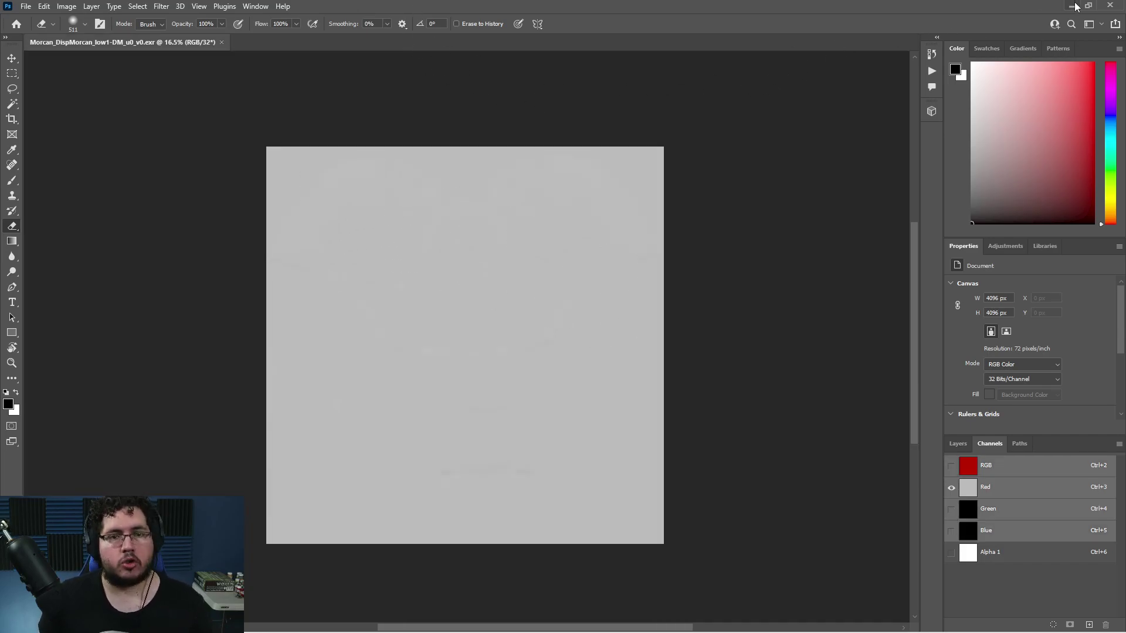
key("super")
key("super")
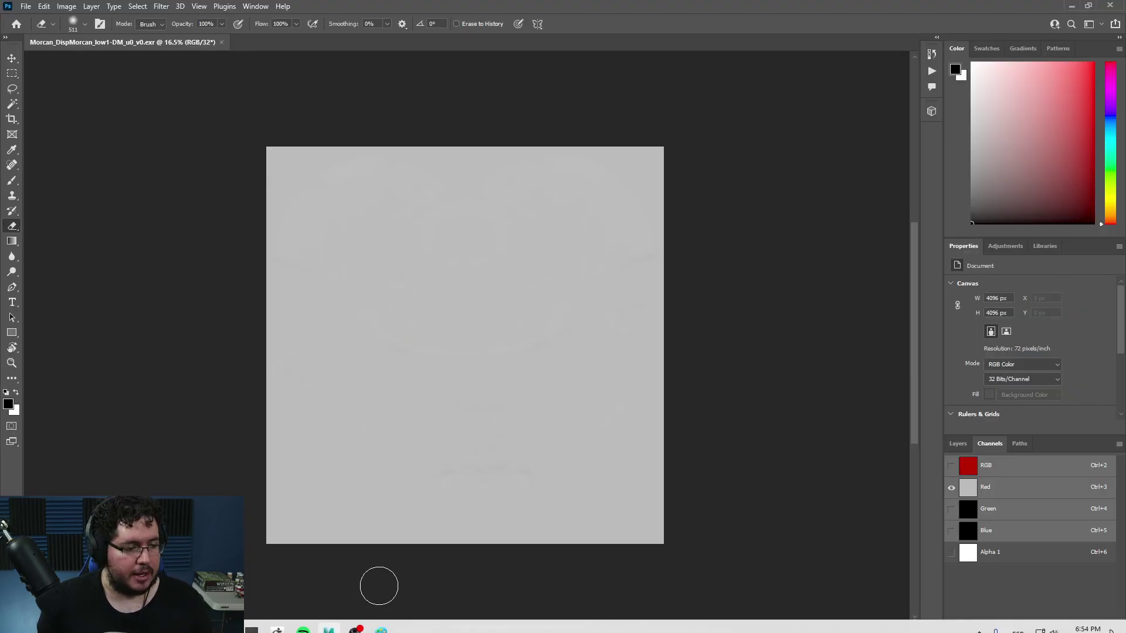
left_click(1071, 7)
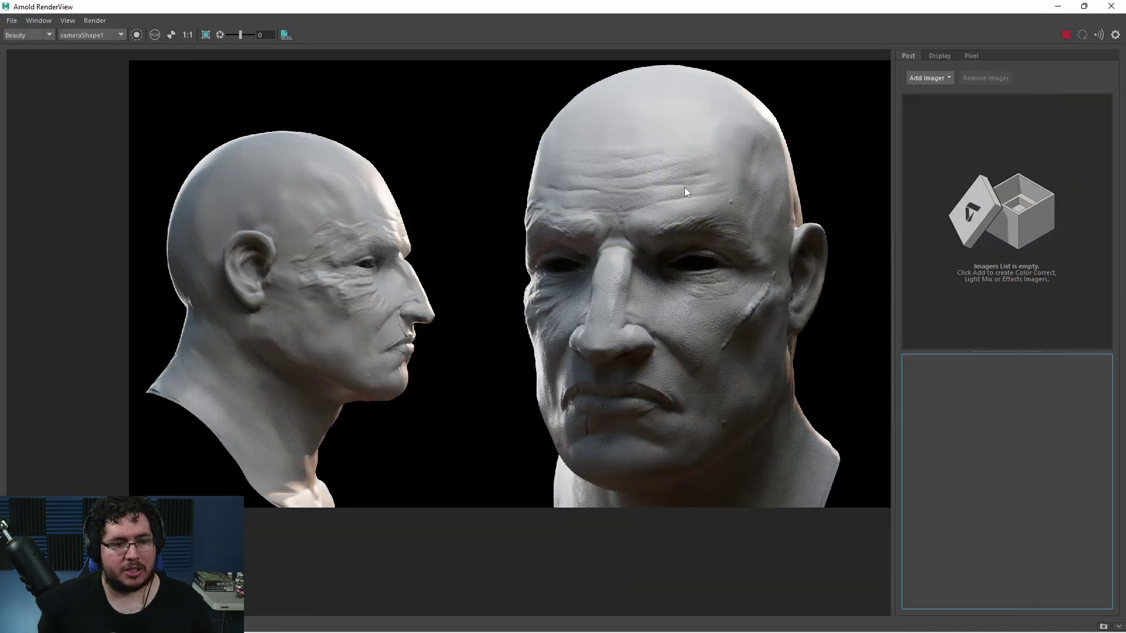
left_click(1066, 34)
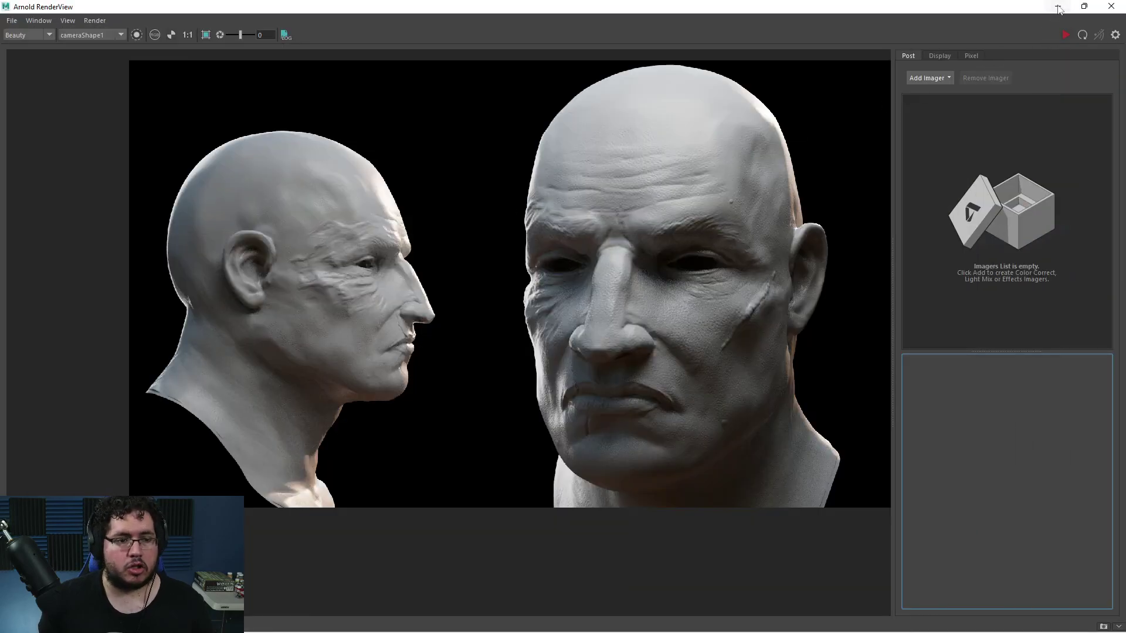
- Save the rendered image of the two heads to the Desktop as DisplacementRENDER
left_click(12, 21)
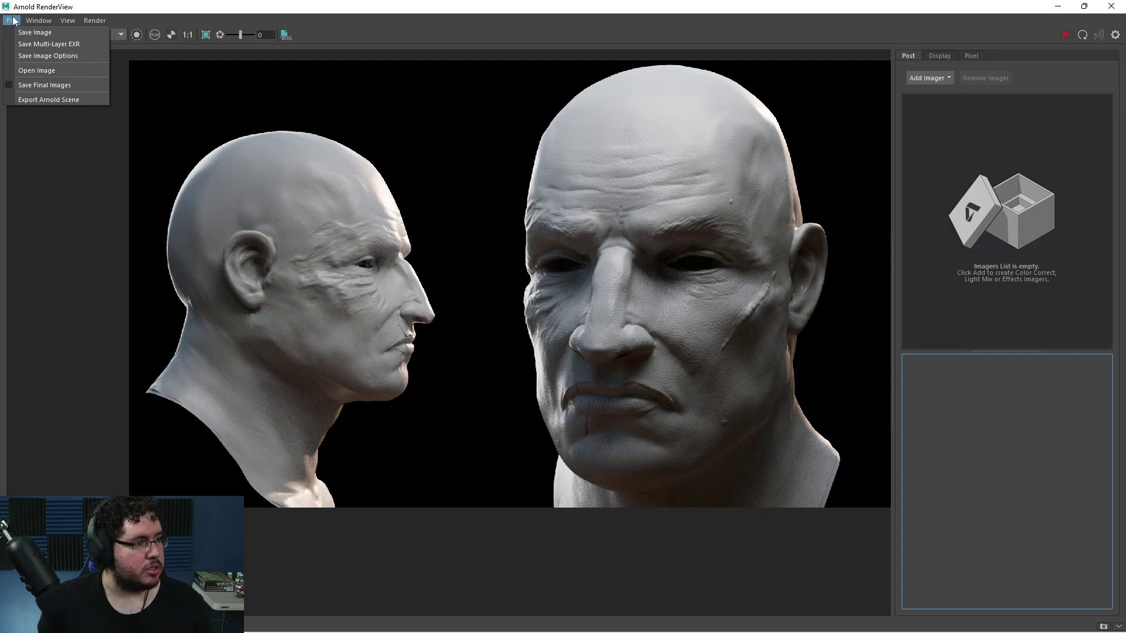
left_click(42, 31)
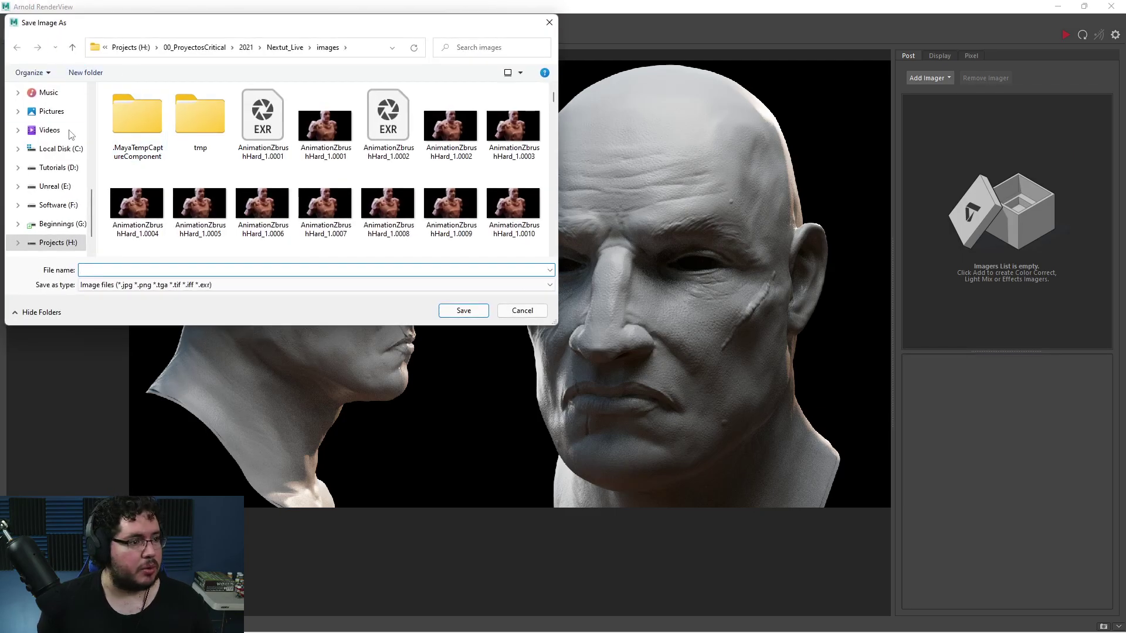
scroll(44, 139, "up", 3)
left_click(50, 161)
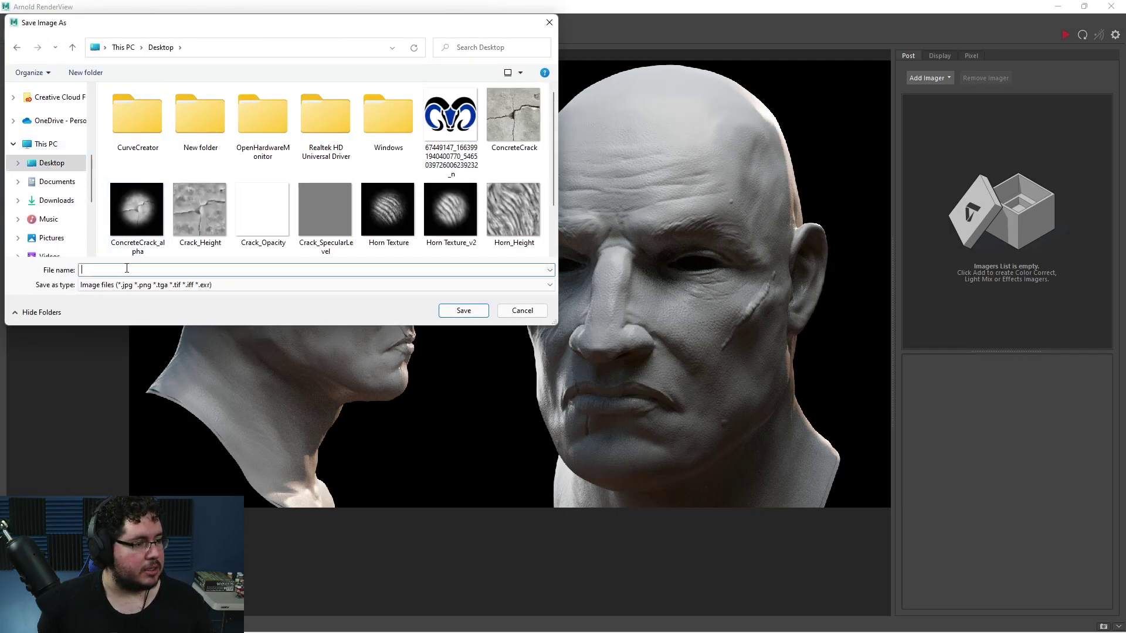
type("Displac")
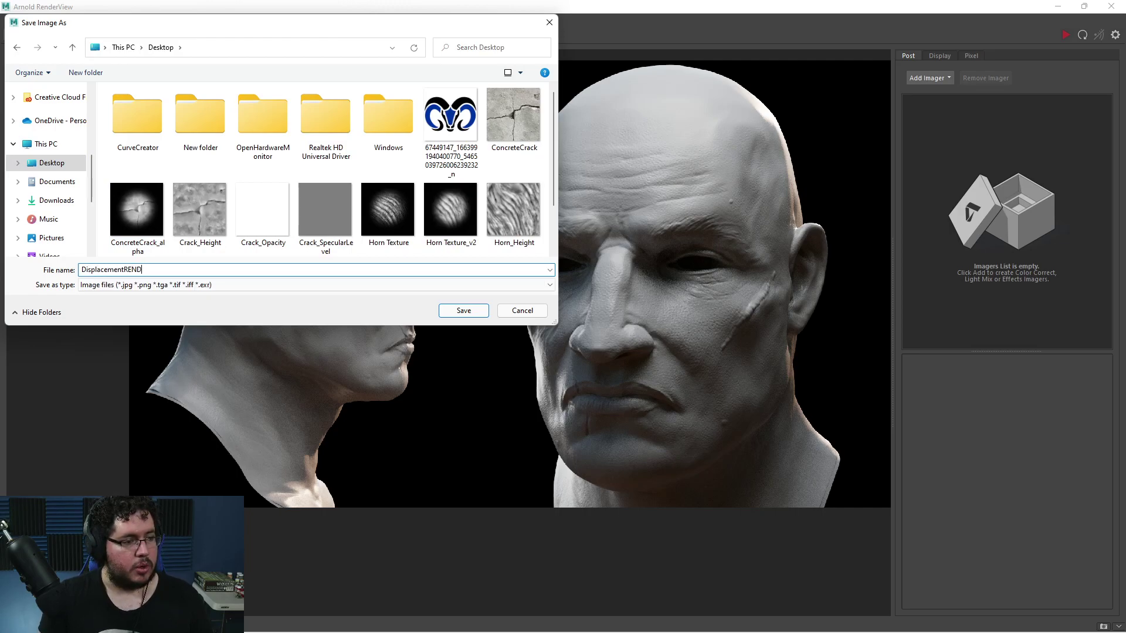
type("ementRender")
key("Return")
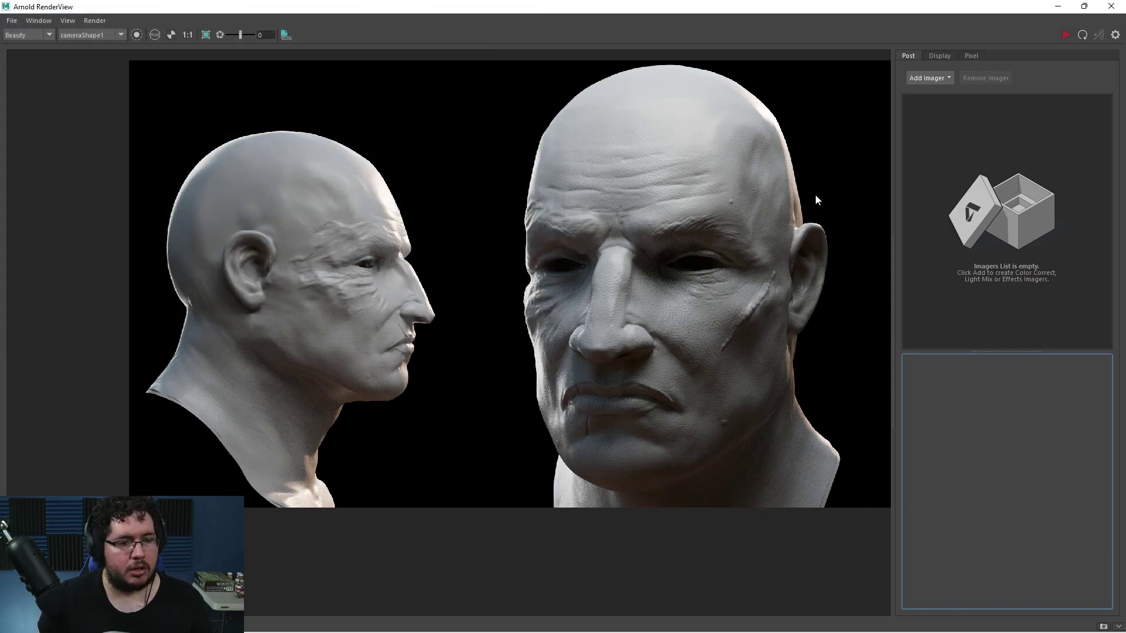
- Switch to the MorcanTest scene in Maya and examine the heads, sky dome and area lights from the perspective view
left_click(1048, 8)
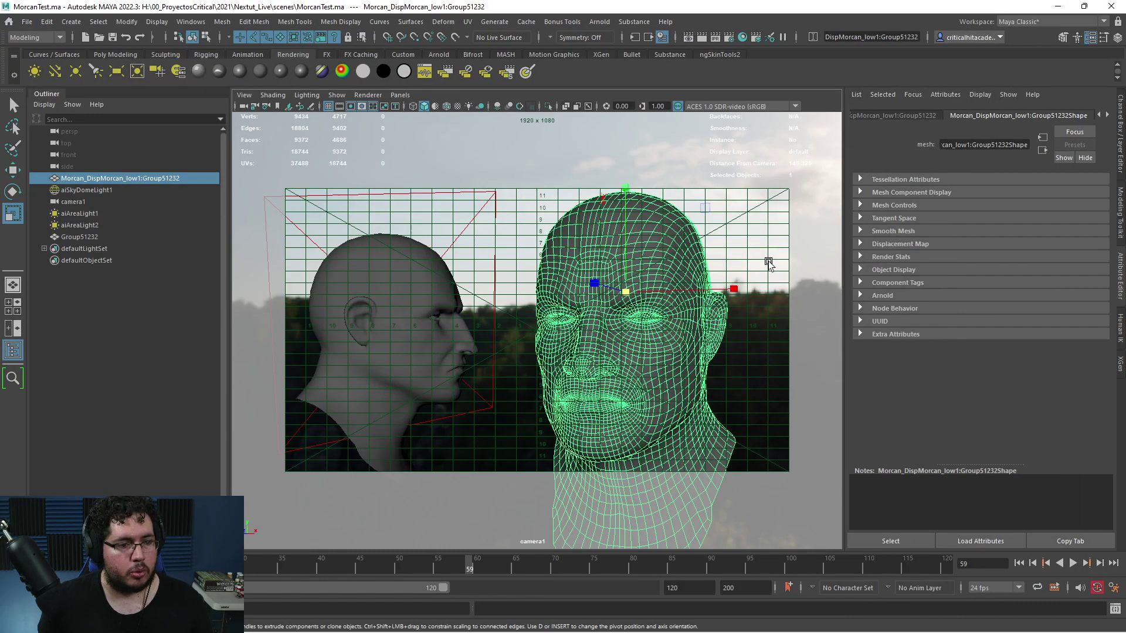
left_click(768, 261)
key("space")
left_click_drag(483, 269, 482, 237)
left_click_drag(525, 339, 636, 319, "alt")
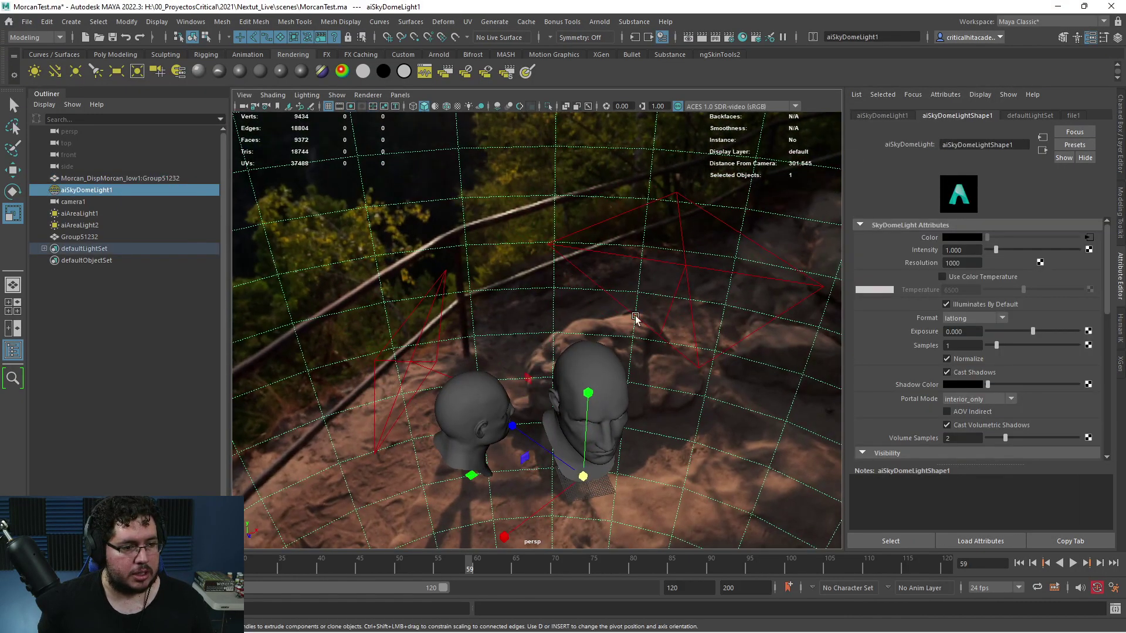
left_click(685, 271)
left_click_drag(685, 271, 508, 359, "alt")
left_click(431, 347)
left_click_drag(431, 347, 628, 319, "alt")
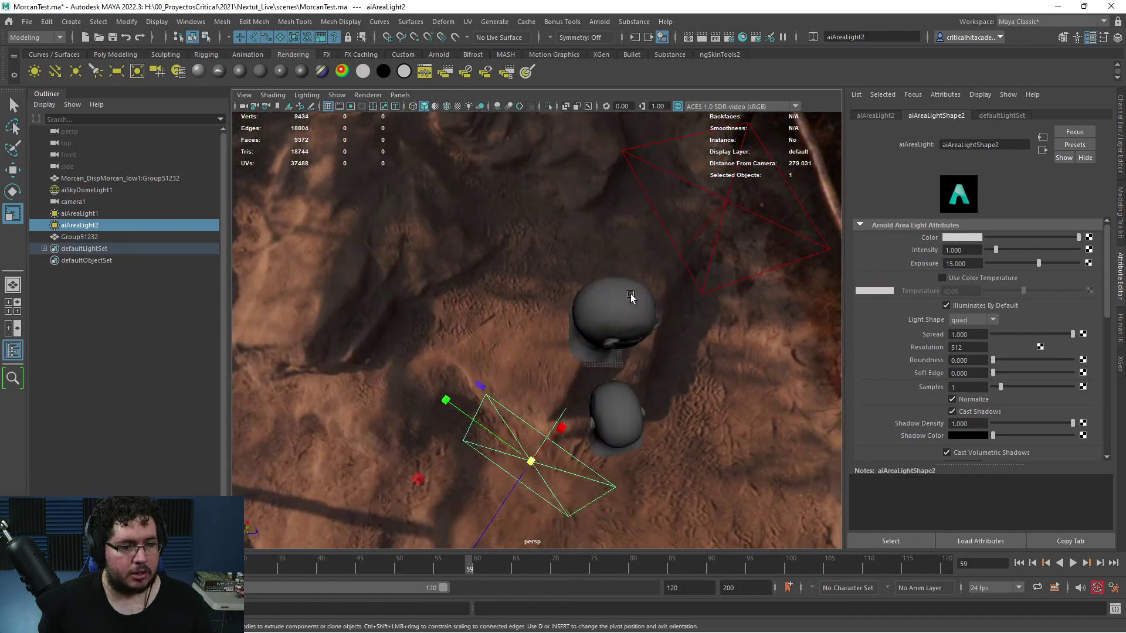
left_click_drag(663, 434, 528, 354, "alt")
scroll(508, 293, "up", 5)
left_click_drag(508, 293, 584, 299, "alt")
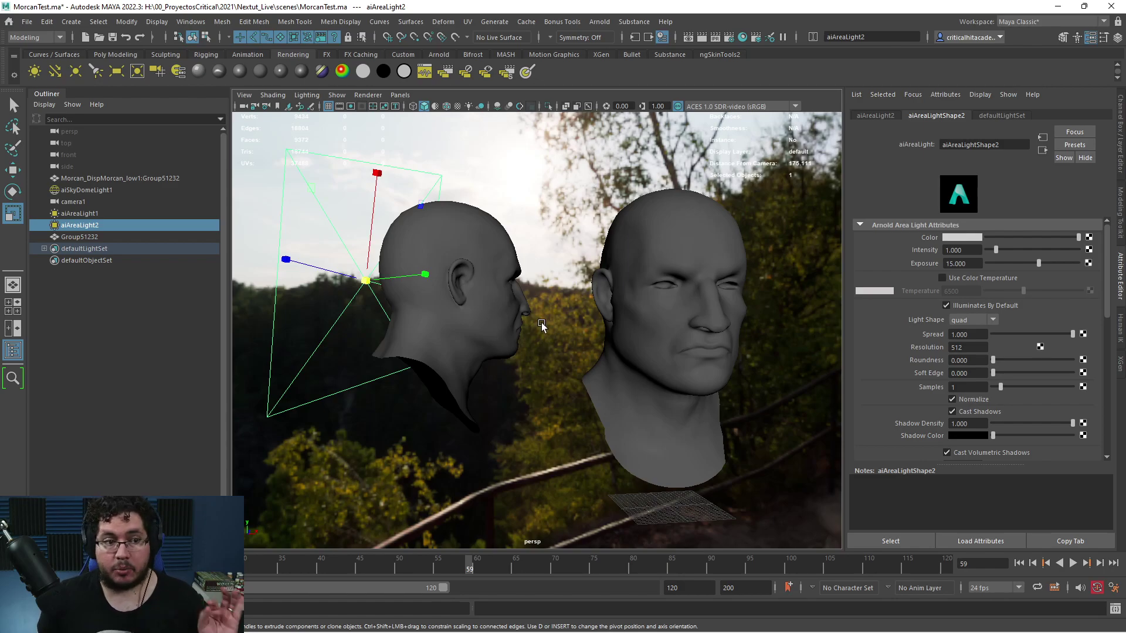
scroll(545, 264, "down", 5)
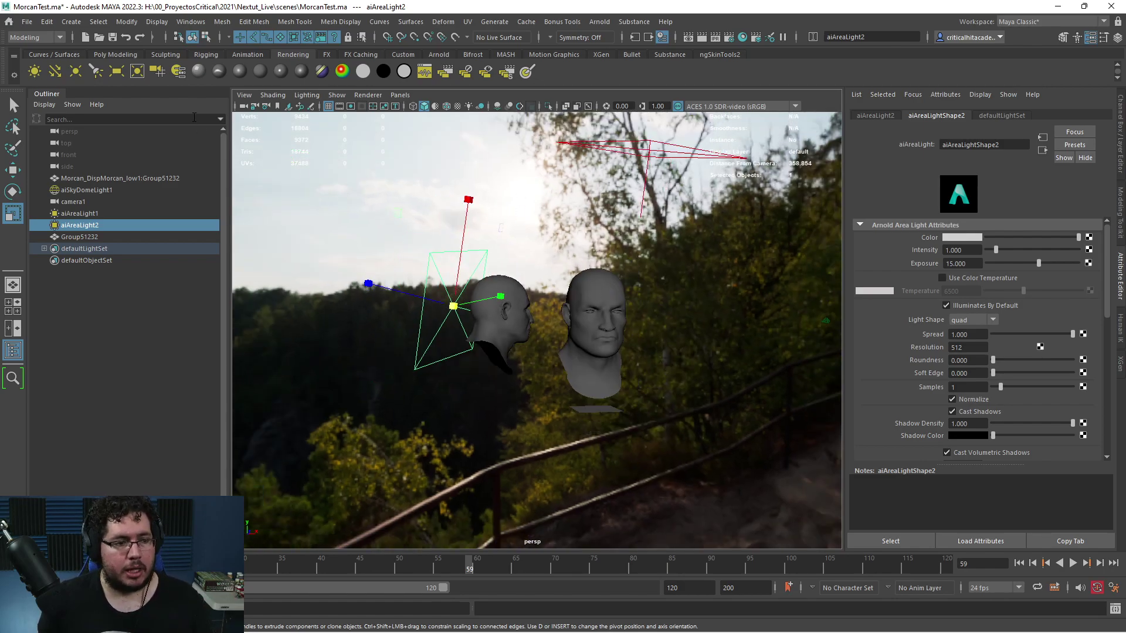
- Start a new empty Maya scene in place of MorcanTest
left_click(85, 37)
left_click(559, 321)
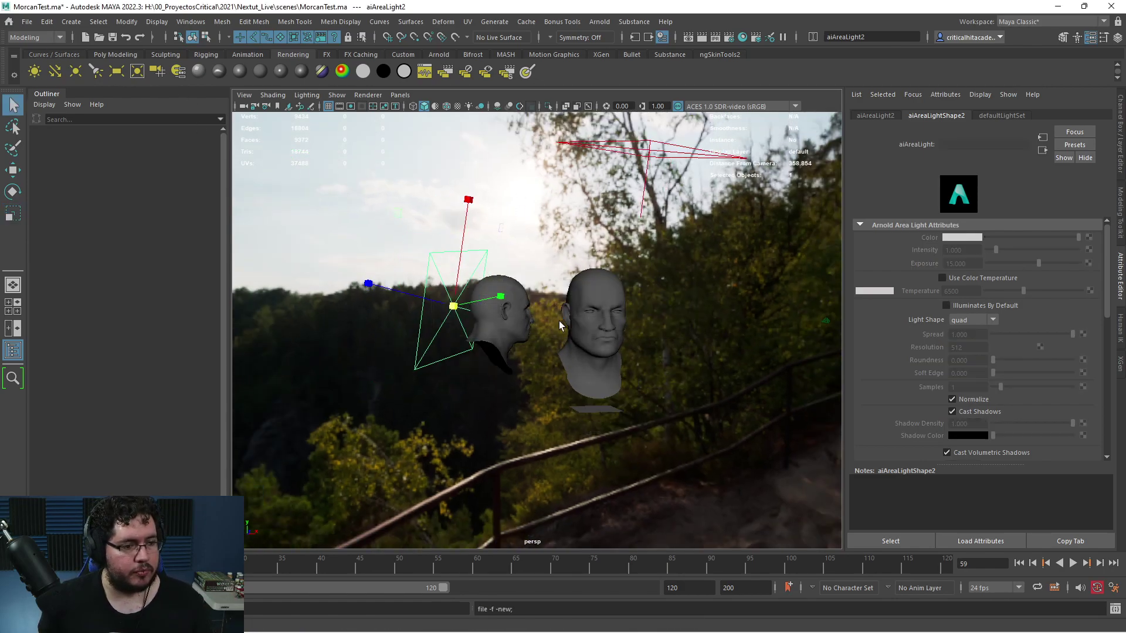
- Bring up the DisplacementTest folder in File Explorer and delete the MorcanMorcan_low1 MTL file
left_click(19, 619)
key("super")
key("super")
key("super")
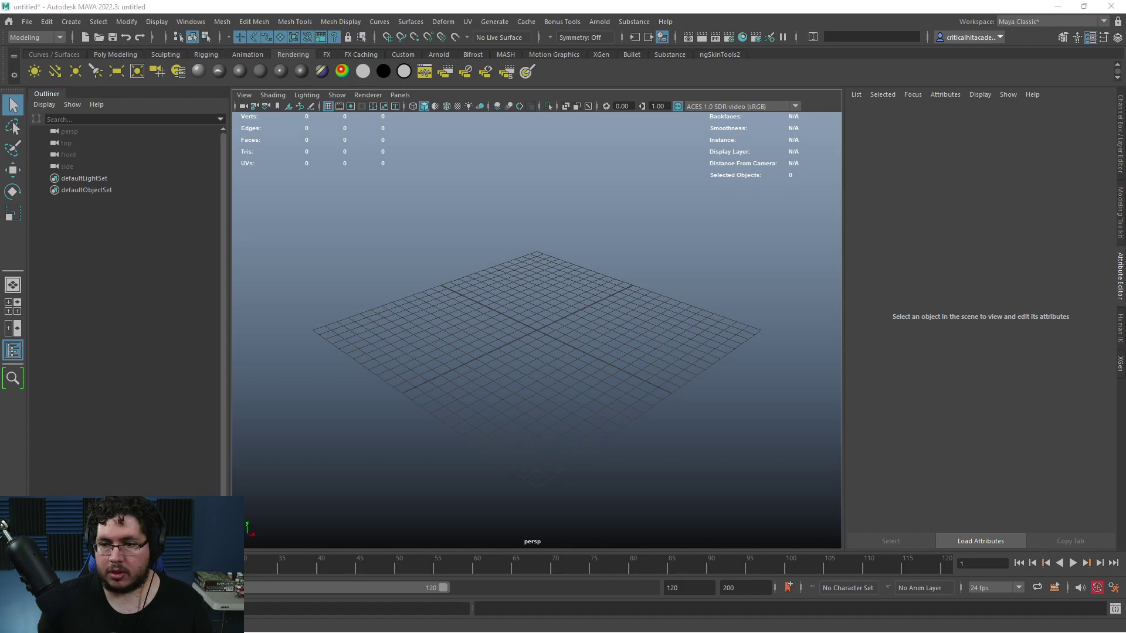
left_click_drag(1125, 203, 668, 165)
left_click(547, 269)
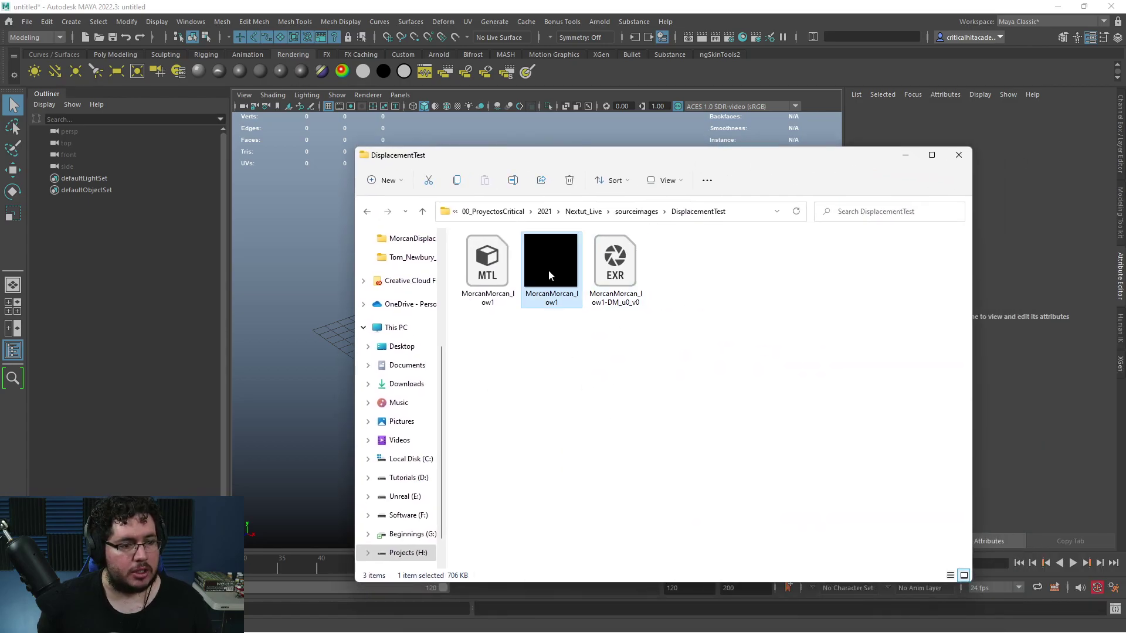
left_click(614, 264)
left_click(481, 289)
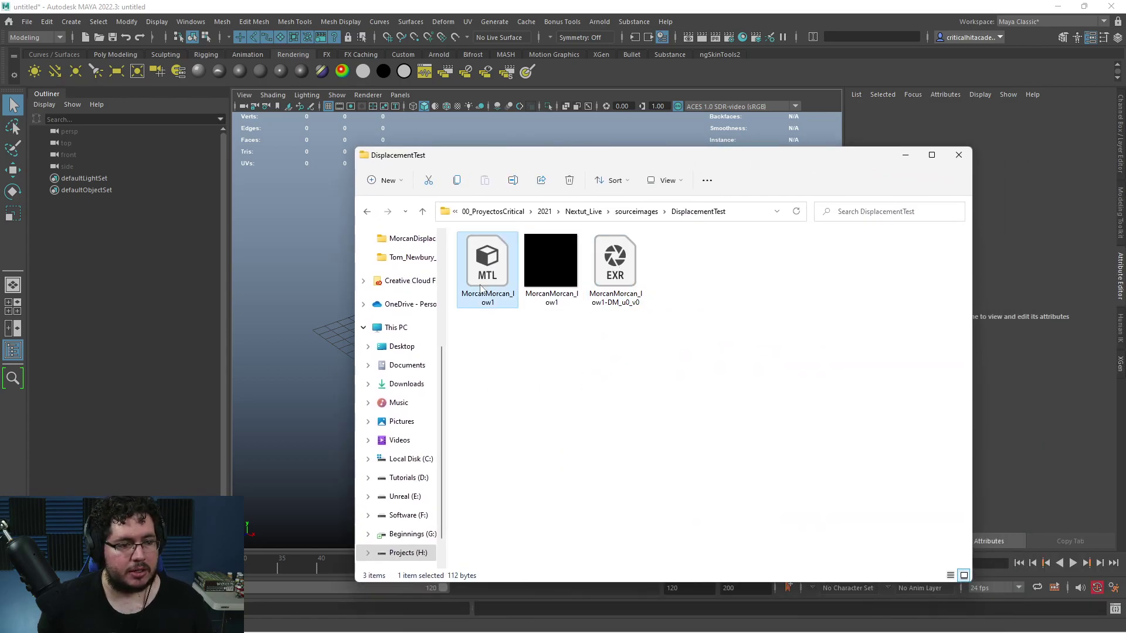
key("Delete")
- Import the MorcanMorcan_low1 mesh from the DisplacementTest folder into the new Maya scene
left_click_drag(686, 158, 924, 163)
left_click_drag(725, 267, 483, 305)
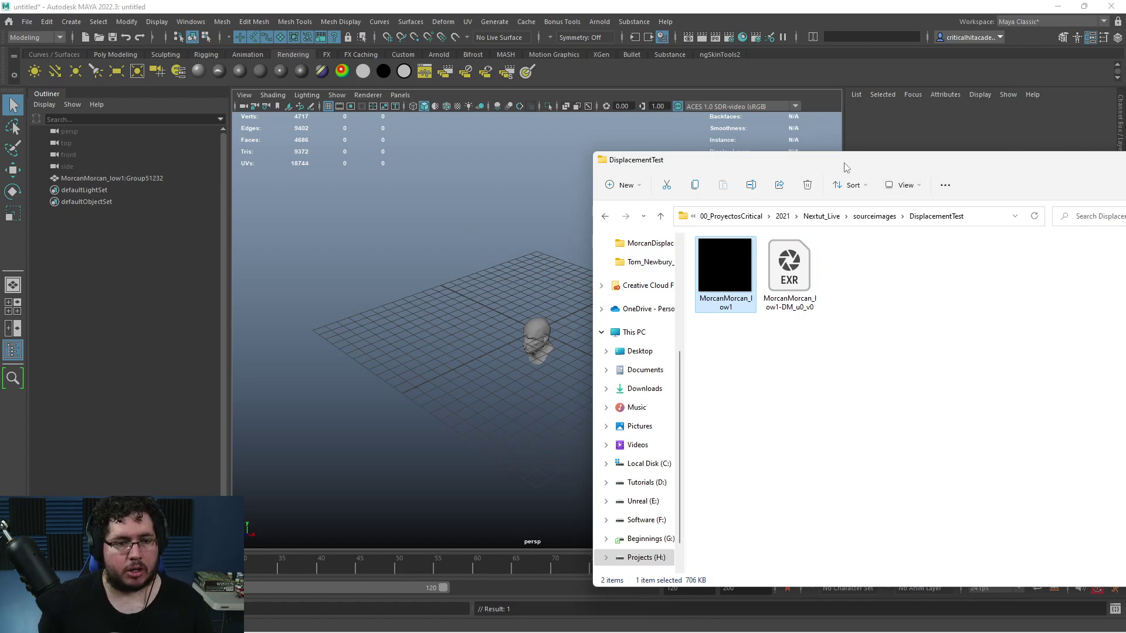
left_click_drag(844, 163, 1125, 179)
- Apply Soften Edge to the whole imported head mesh
scroll(610, 364, "up", 5)
scroll(617, 356, "up", 5)
left_click_drag(611, 364, 586, 229, "alt")
left_click(586, 229)
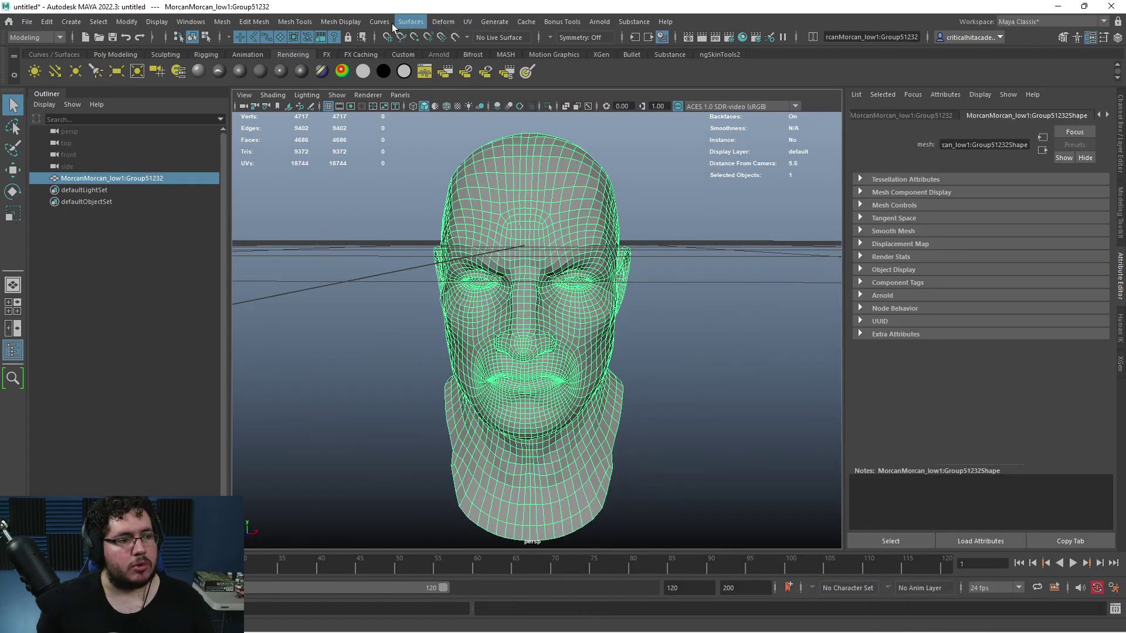
left_click(347, 26)
left_click(365, 130)
left_click(384, 252)
- Move the head mesh straight up so that it stands above the ground grid
left_click_drag(431, 320, 454, 323, "alt")
scroll(498, 327, "down", 6)
left_click(526, 290)
key("w")
left_click_drag(533, 258, 543, 82)
scroll(545, 176, "down", 3)
middle_click_drag(545, 176, 569, 305, "alt")
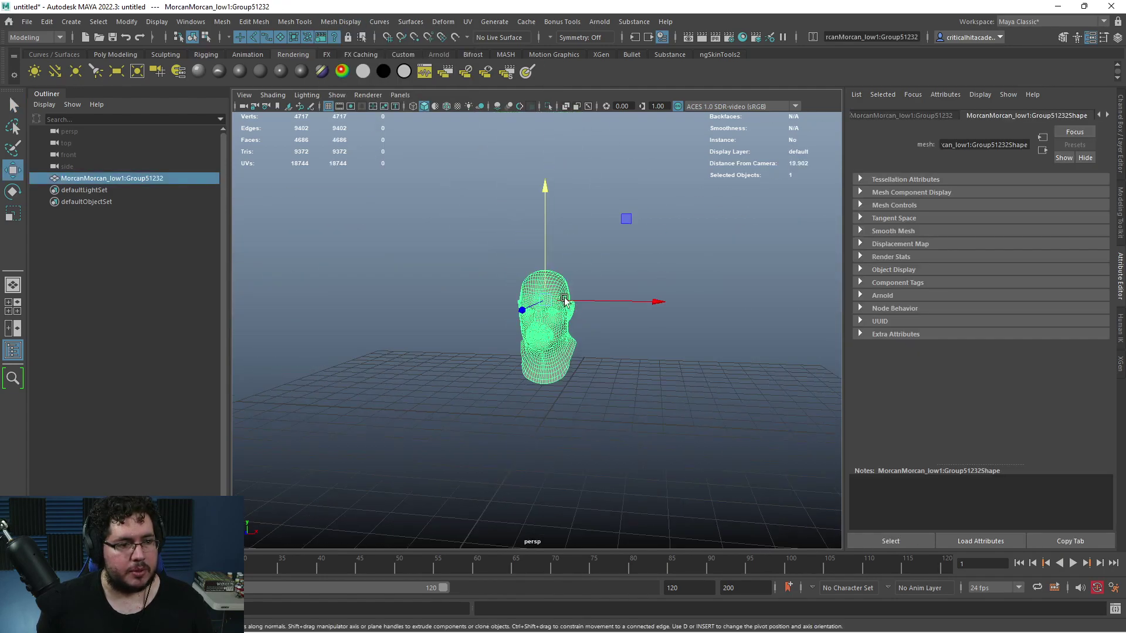
- Deselect the head and examine its smoothed surface from a three-quarter front view
left_click(564, 256)
left_click_drag(564, 255, 610, 243, "alt")
left_click(552, 306)
left_click(615, 250)
scroll(616, 250, "up", 3)
middle_click_drag(616, 250, 659, 392, "alt")
middle_click_drag(604, 329, 593, 379, "alt")
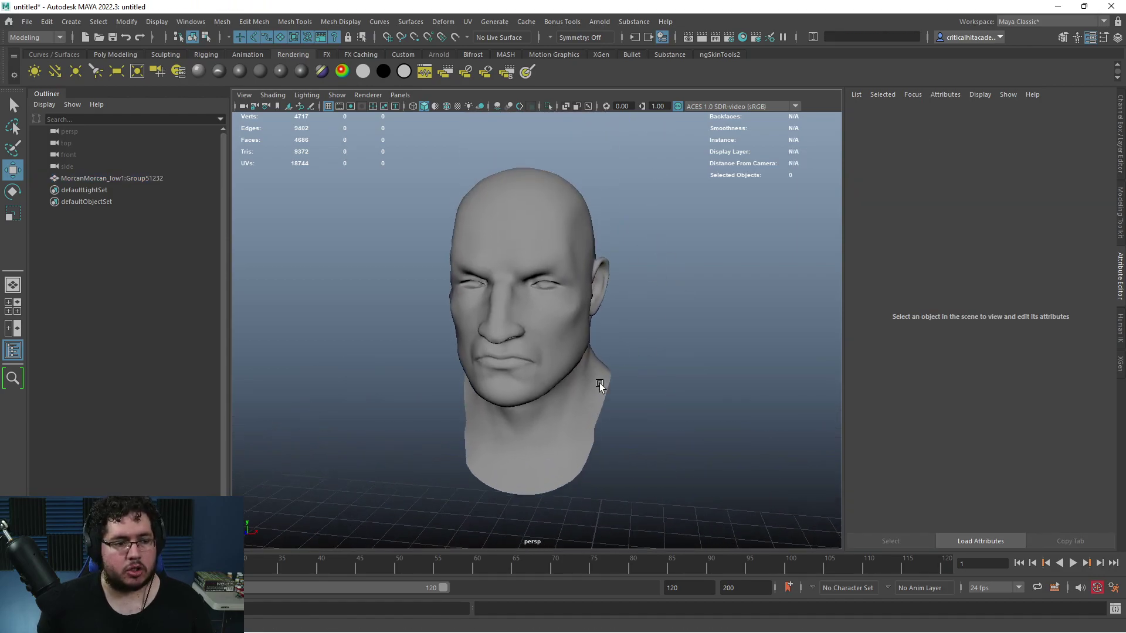
scroll(592, 352, "up", 3)
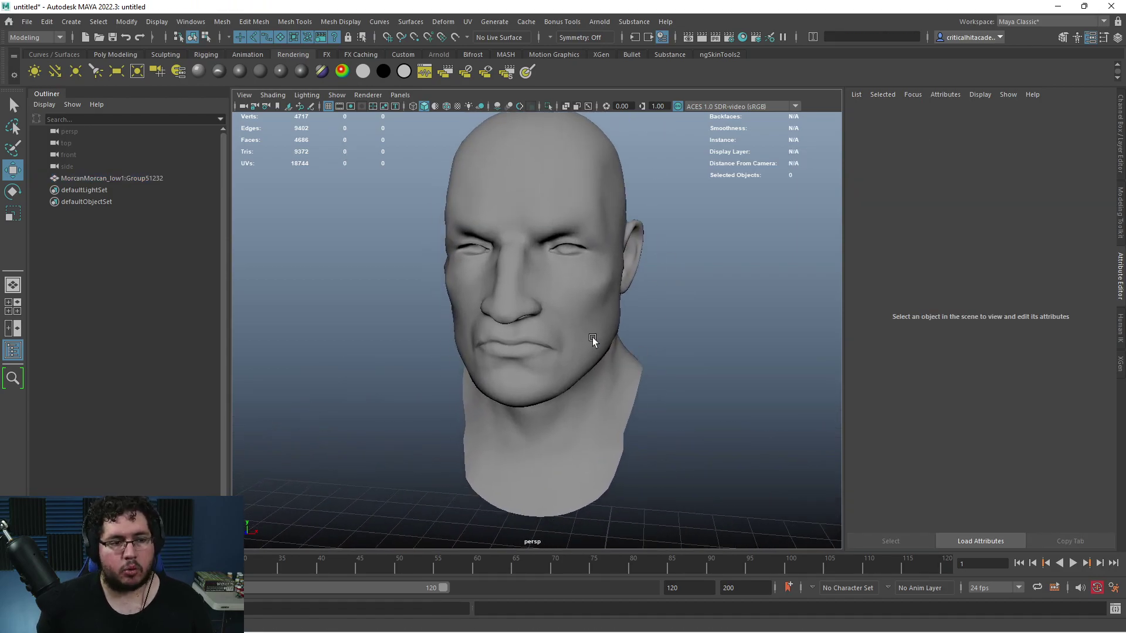
left_click(601, 21)
mouse_move(645, 93)
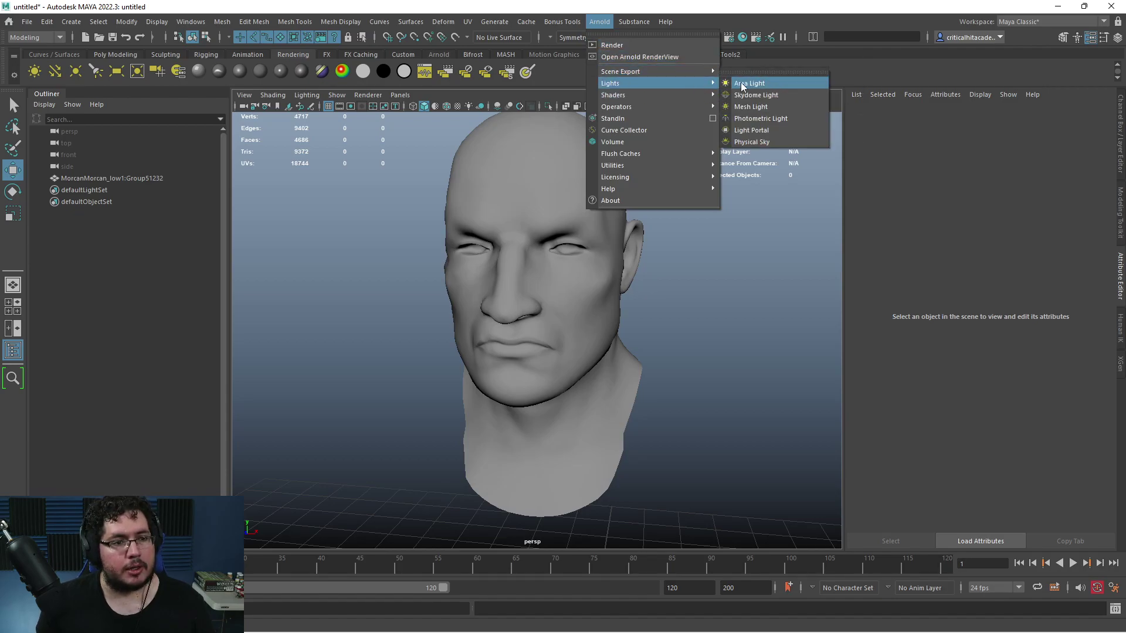
left_click(740, 82)
key("ctrl+z")
- Add an Arnold skydome light and connect a File texture to its color
left_click(604, 21)
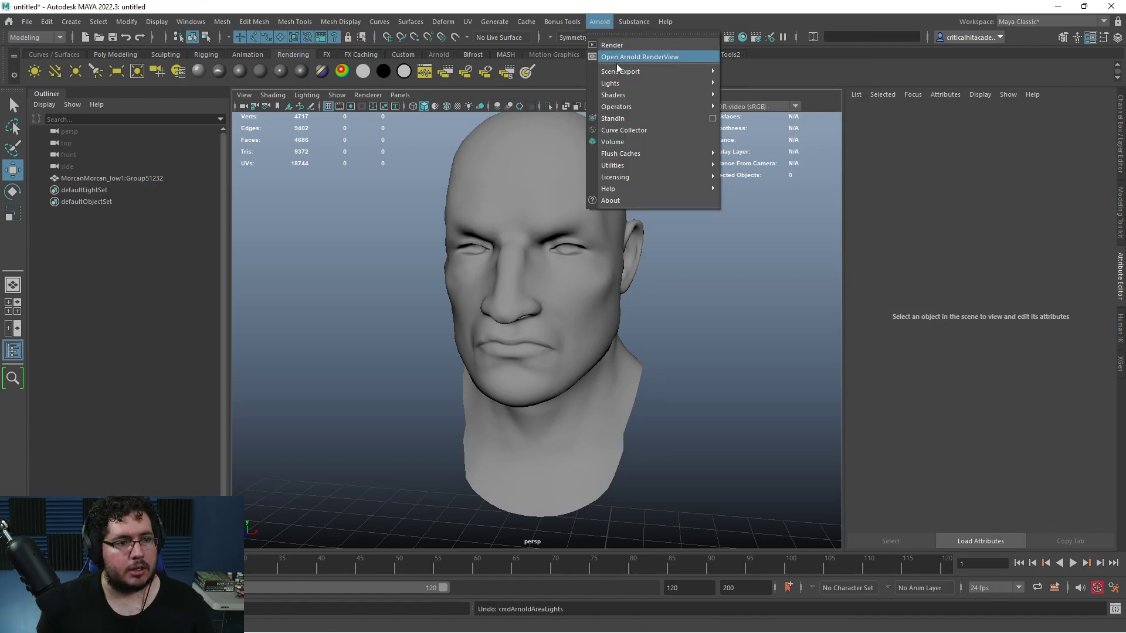
left_click(774, 93)
left_click(1088, 237)
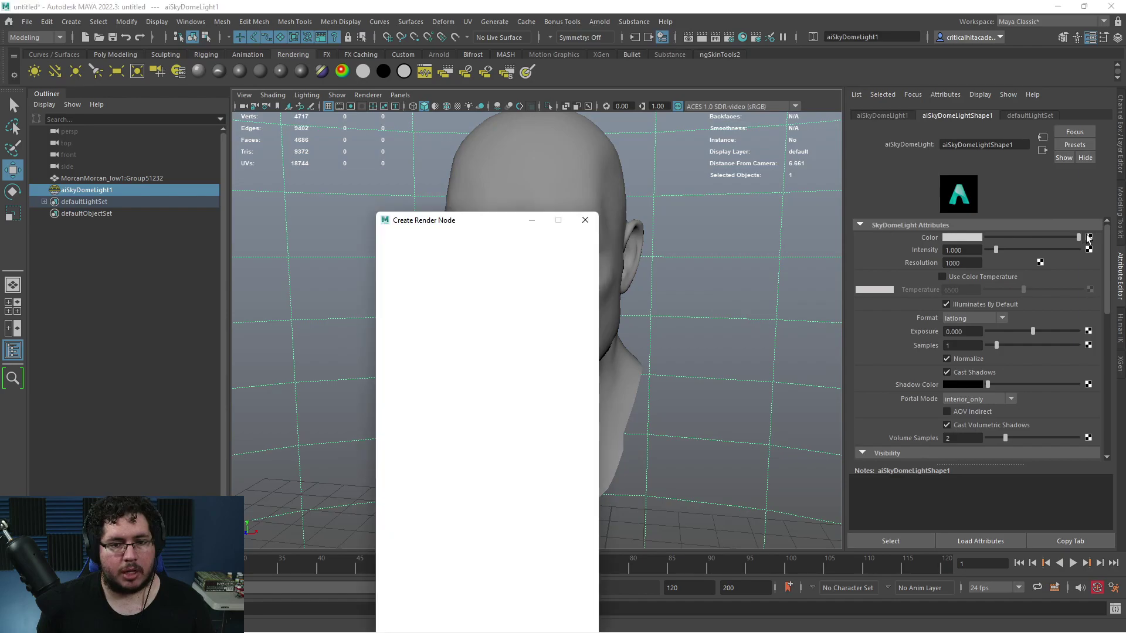
left_click(481, 328)
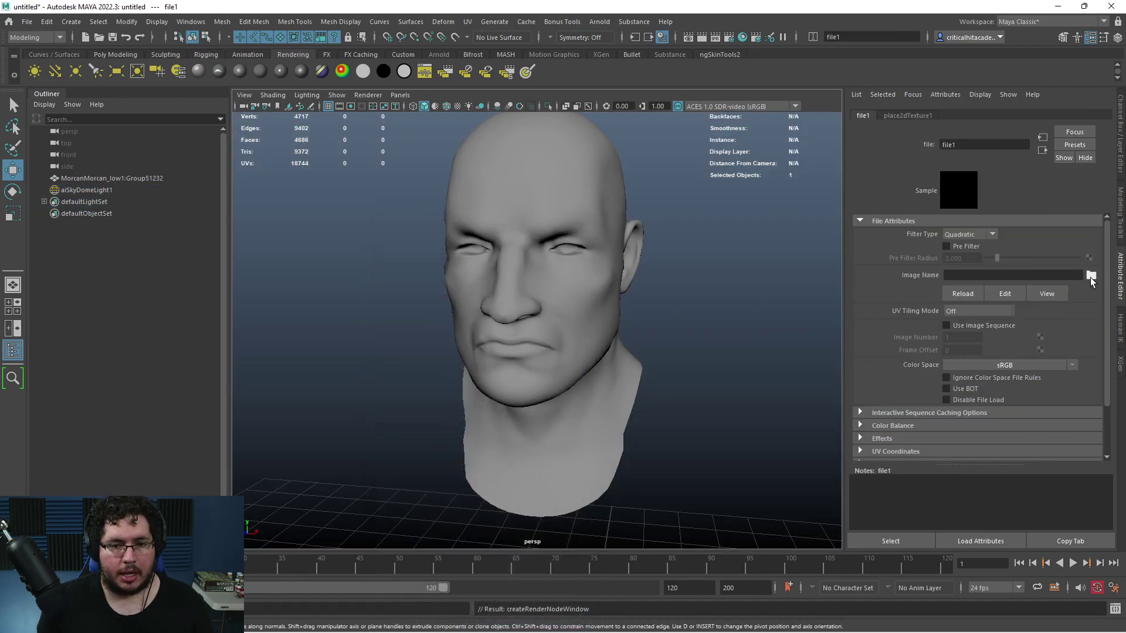
- Load cannon_4k.exr from the project's sourceimages folder as the image of the skydome's file texture
left_click(1090, 275)
left_click(188, 286)
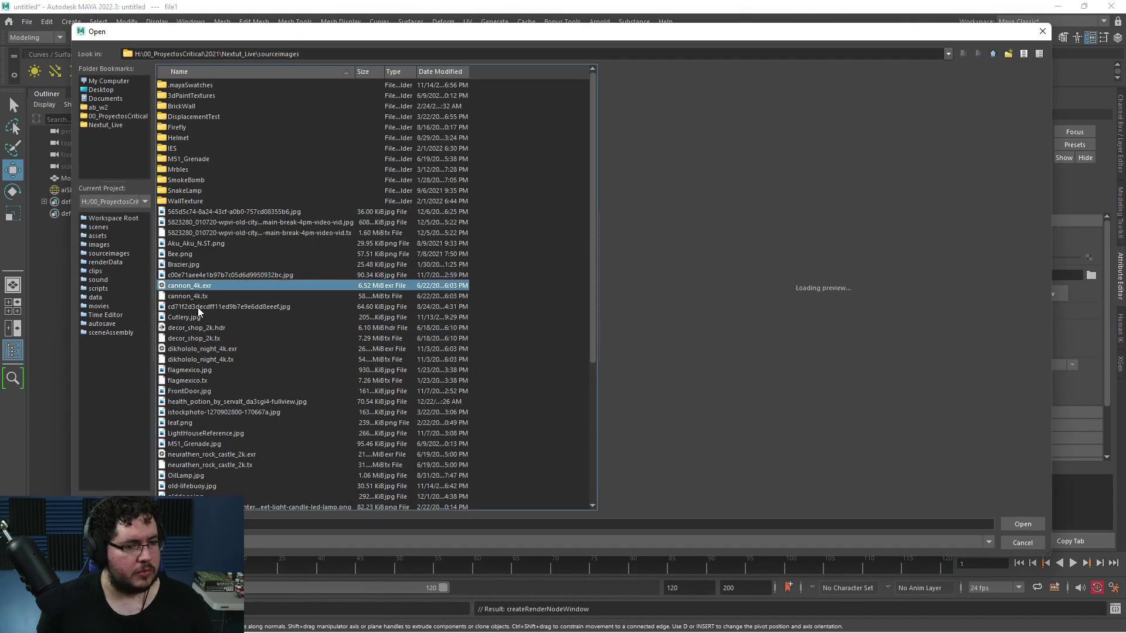
left_click(1021, 524)
right_click_drag(660, 319, 647, 396, "alt")
- Create an aiStandardSurface material in the Hypershade and name it Character_Mtl
left_click(742, 37)
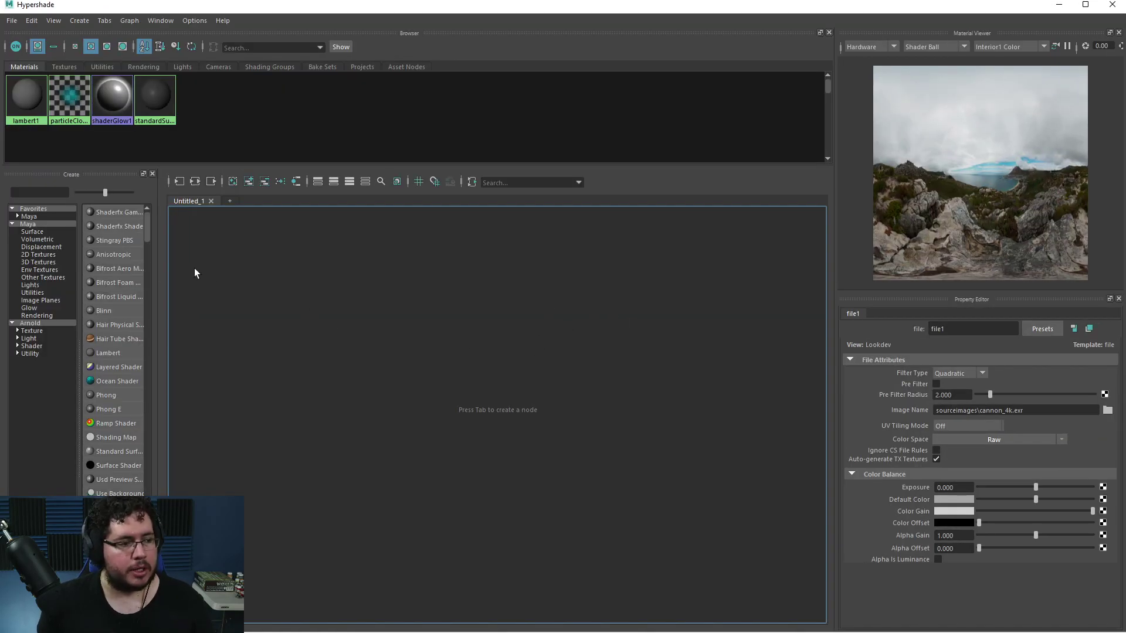
left_click_drag(160, 278, 272, 293)
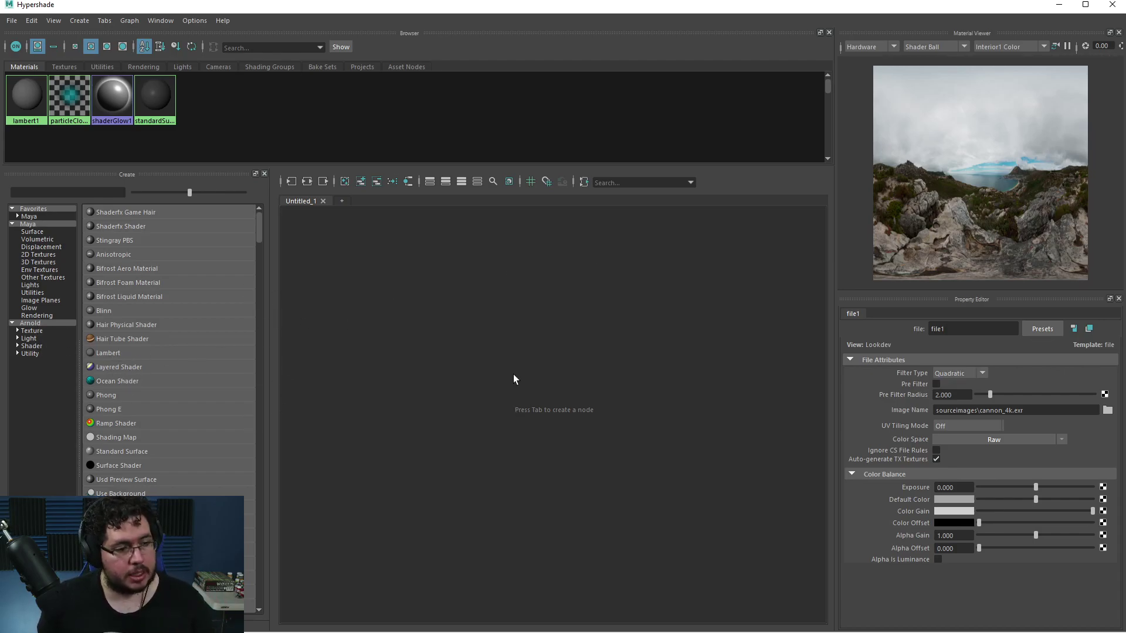
key("Tab")
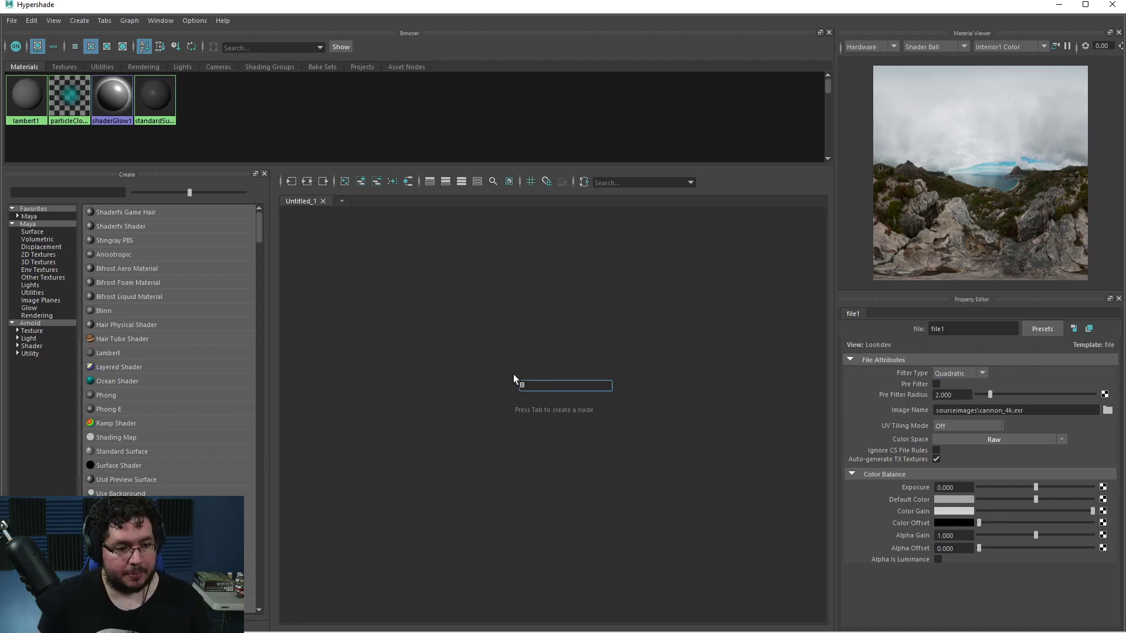
type("aista")
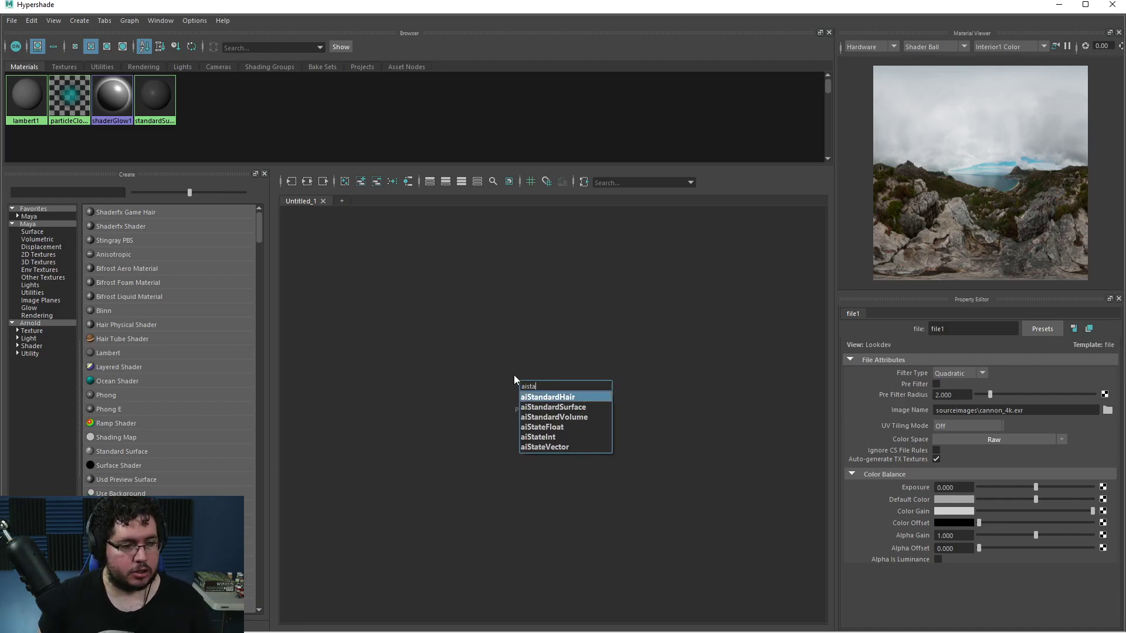
key("Down")
key("Return")
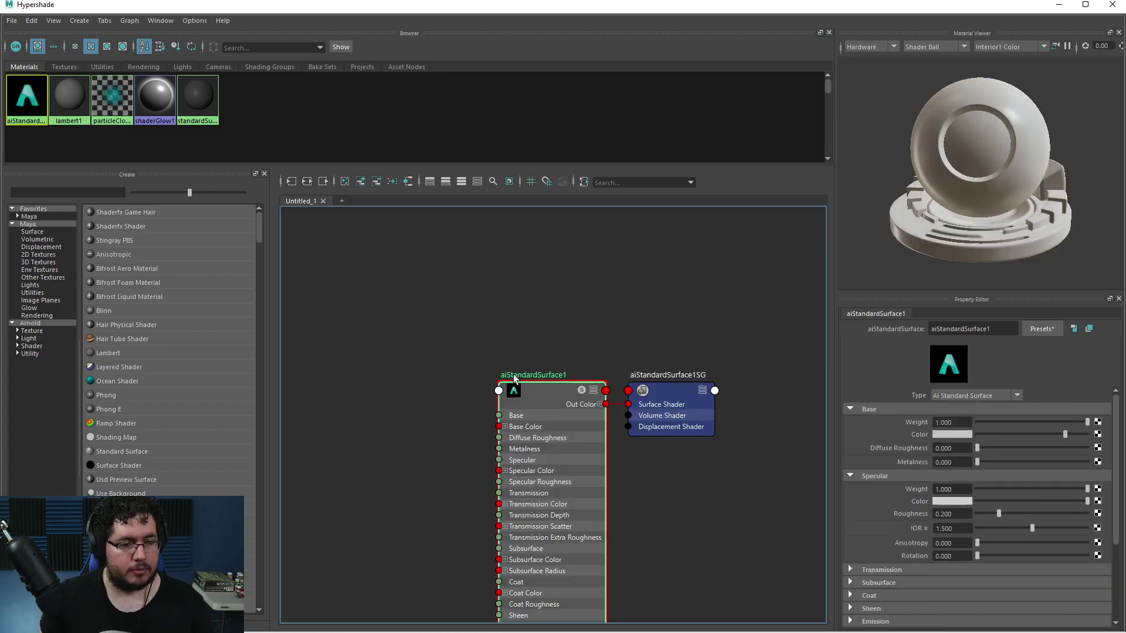
type("Character_")
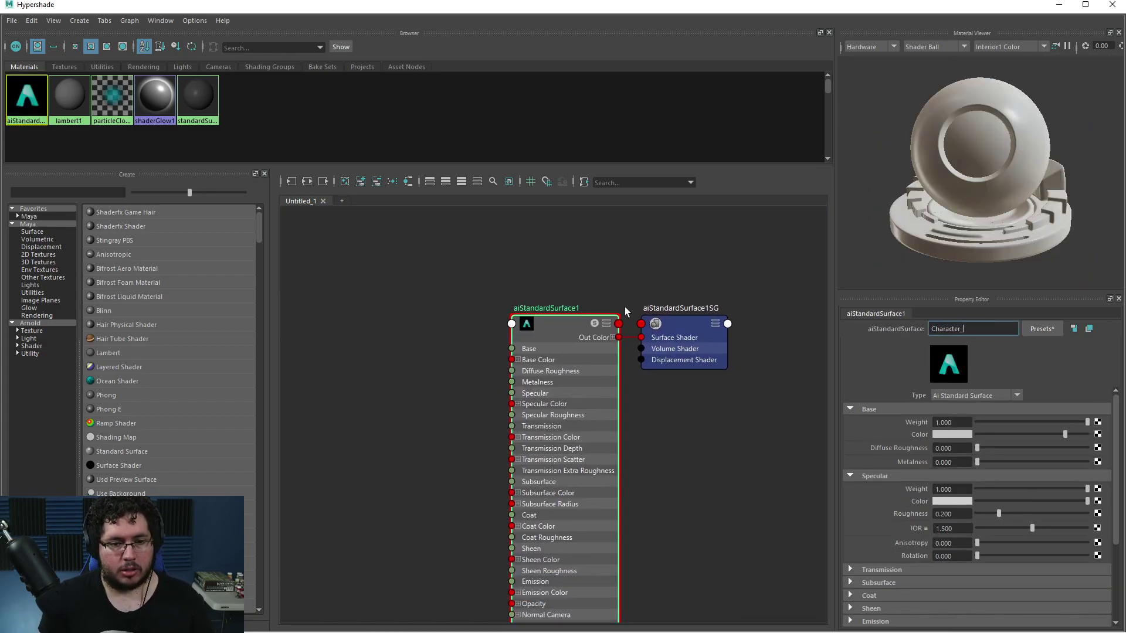
type("Mtl")
key("Return")
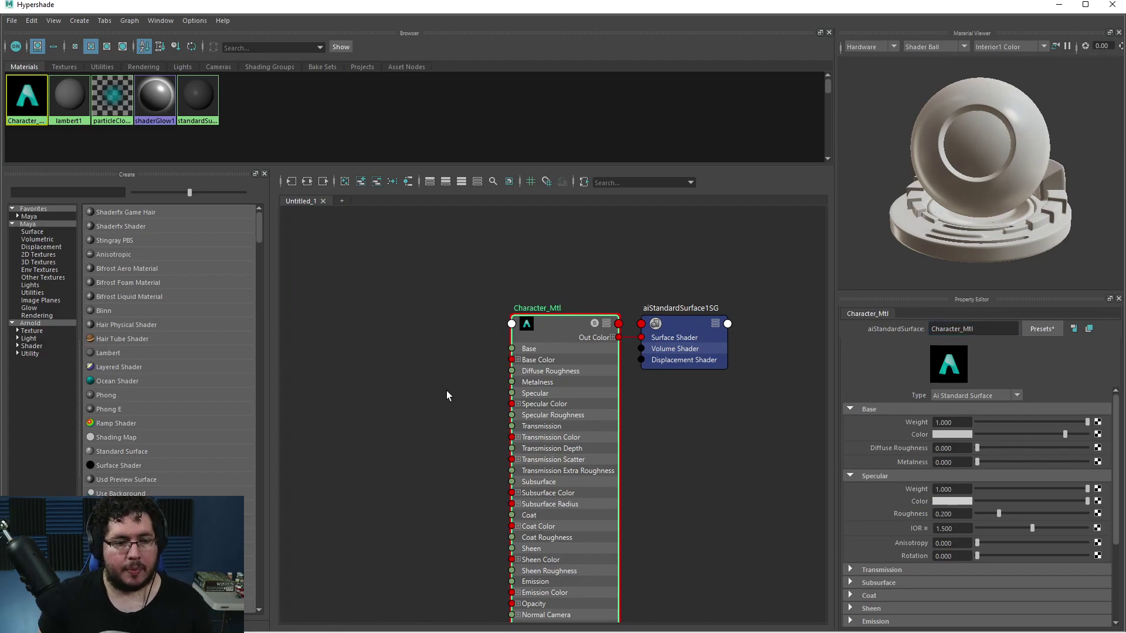
- Add a displacement shader node to the graph and place it with its shading group next to Character_Mtl
scroll(674, 404, "down", 3)
scroll(760, 449, "up", 2)
key("Tab")
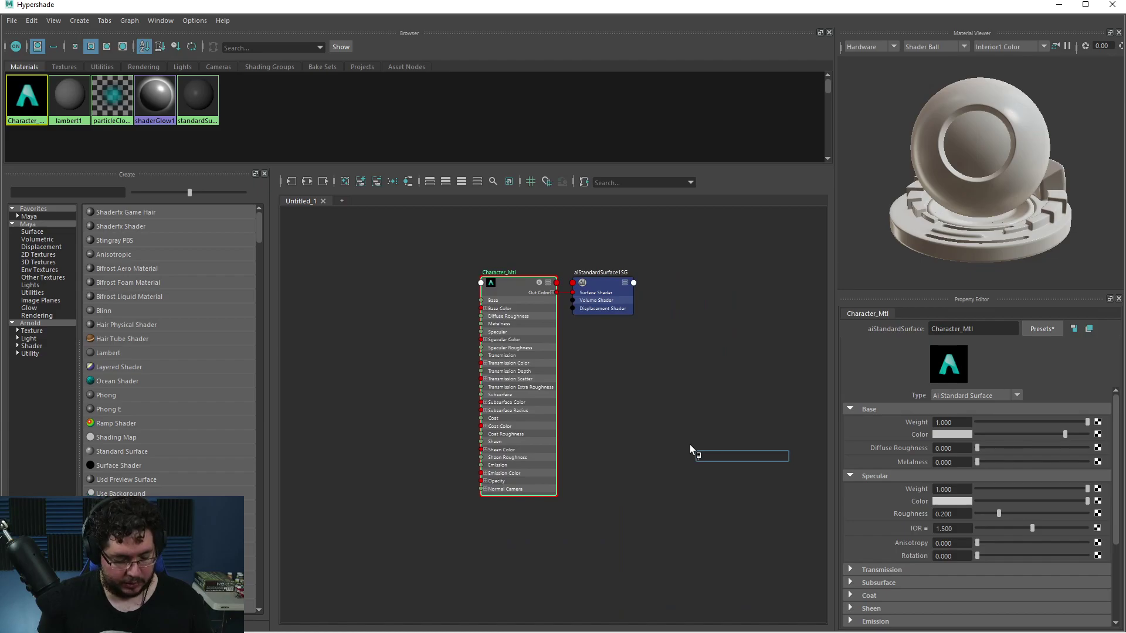
type("disp")
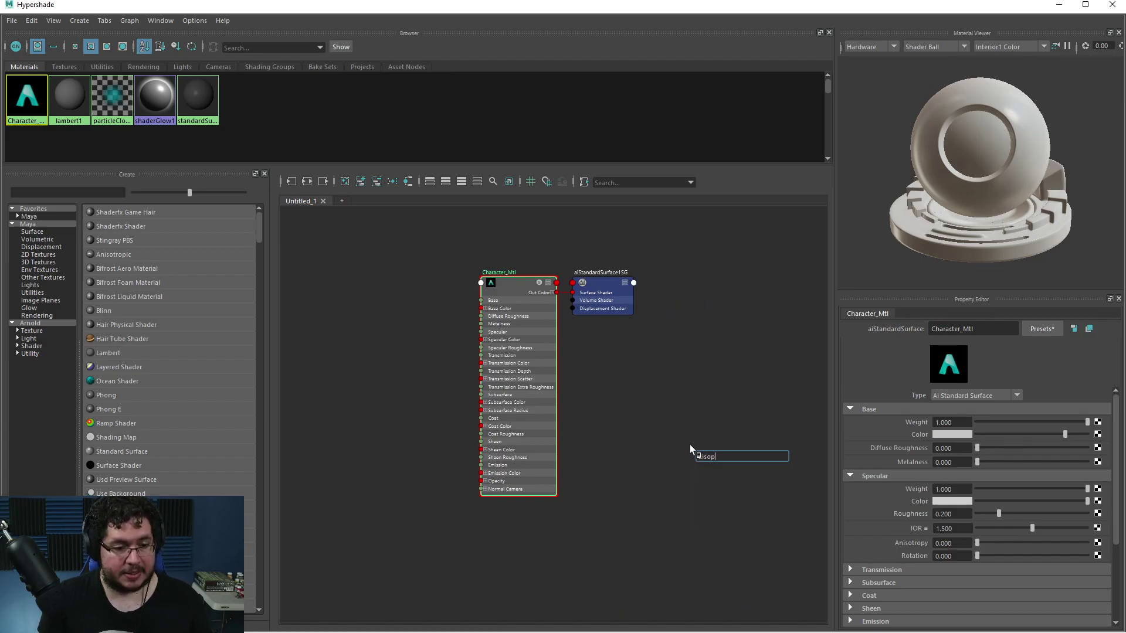
key("Return")
middle_click_drag(821, 438, 668, 411, "alt")
left_click_drag(677, 412, 533, 476)
middle_click_drag(571, 443, 619, 468, "alt")
left_click_drag(619, 469, 479, 417)
scroll(500, 384, "up", 3)
scroll(500, 384, "down", 3)
middle_click_drag(499, 384, 665, 397, "alt")
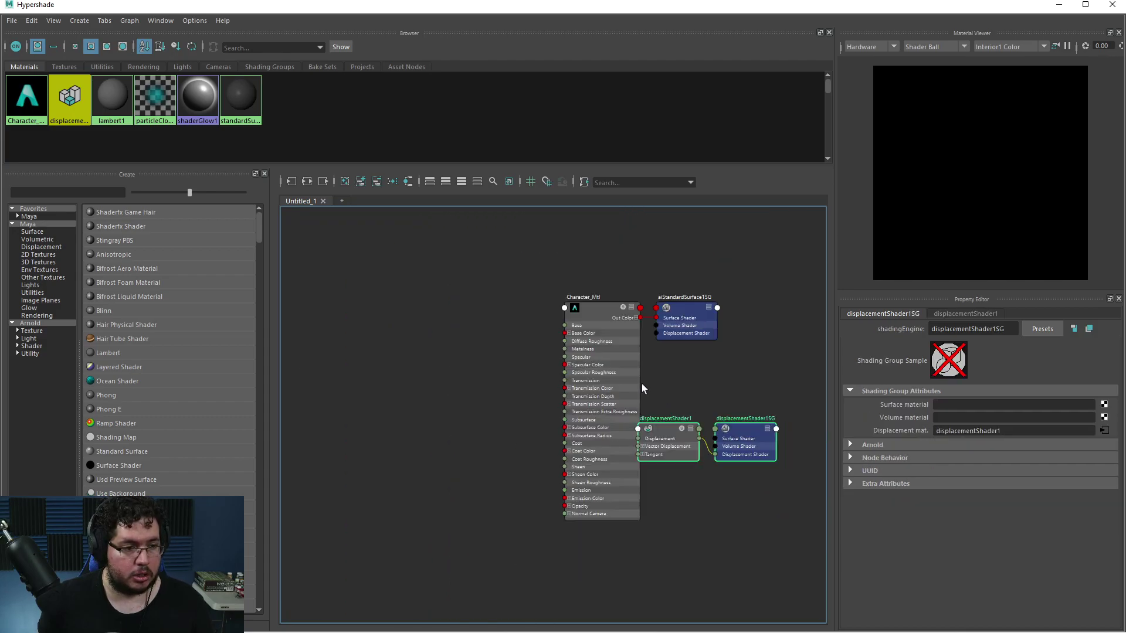
- Spread the material, displacement shader and shading group nodes apart so that their ports are accessible
left_click_drag(529, 366, 524, 366)
left_click_drag(598, 353, 543, 351)
scroll(646, 377, "up", 3)
left_click_drag(688, 445, 637, 443)
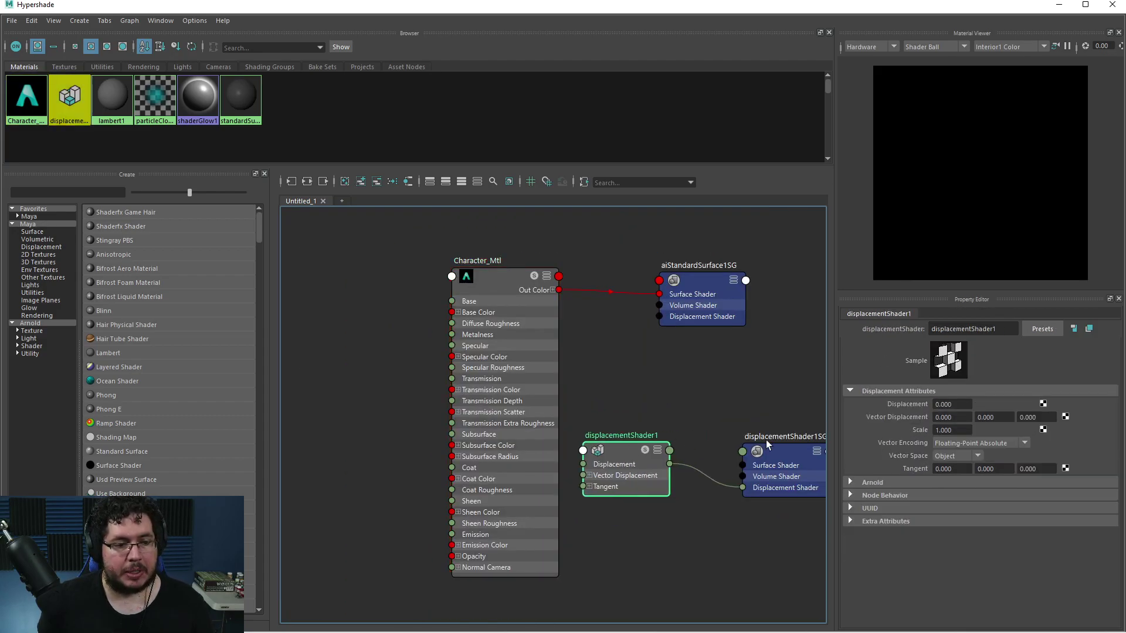
left_click_drag(764, 437, 769, 428, "shift")
left_click(743, 385)
left_click(705, 311)
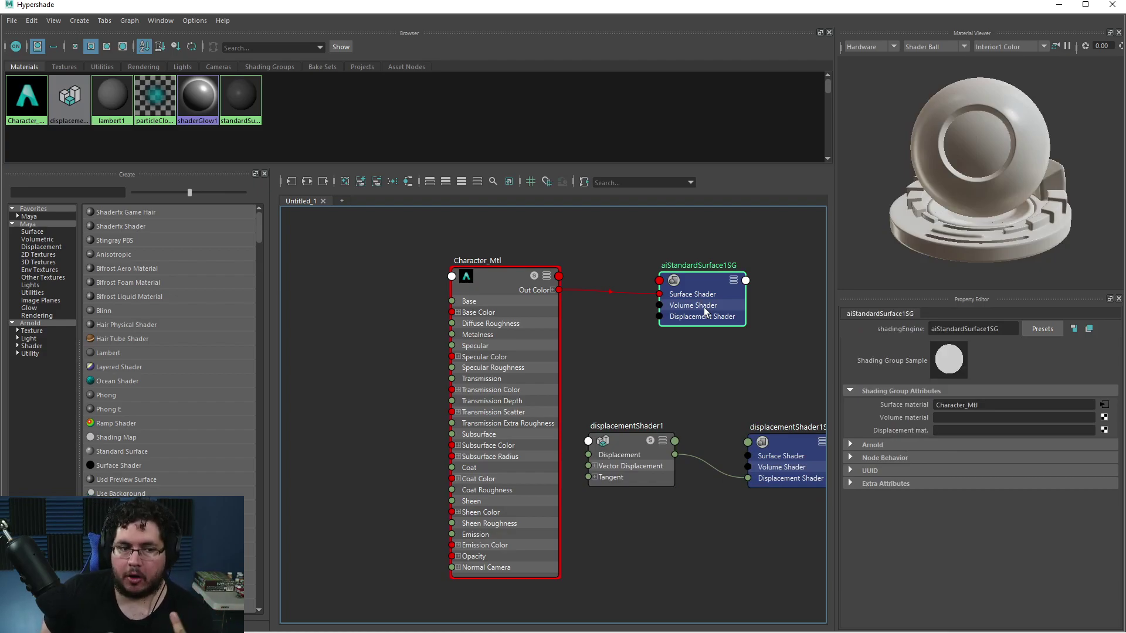
left_click_drag(641, 442, 640, 472)
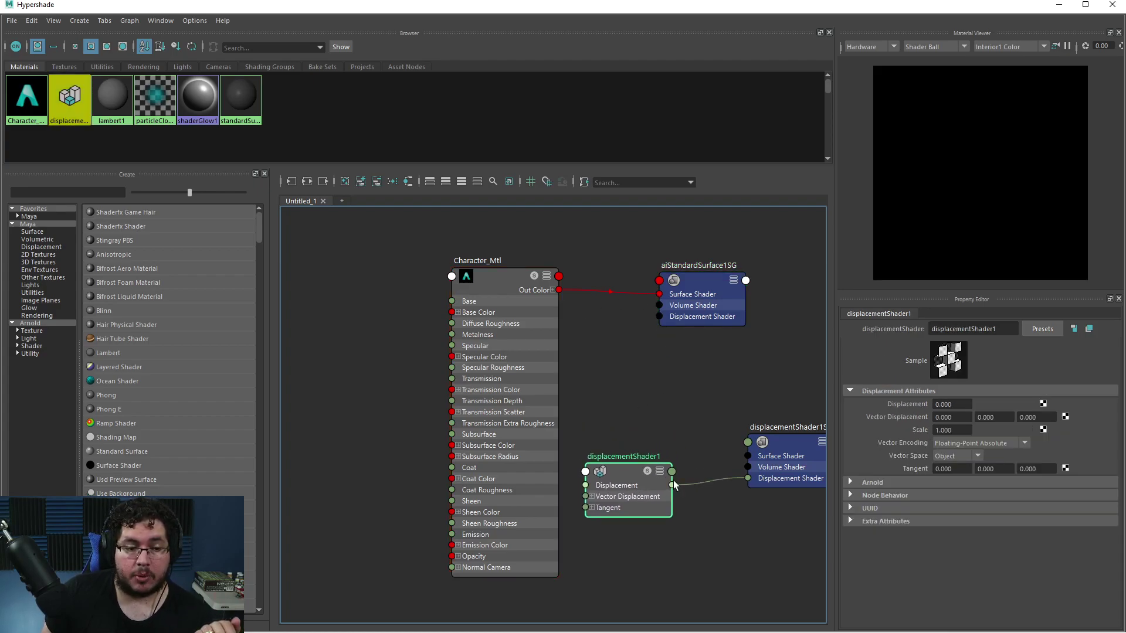
- Connect the displacement shader's output to Displacement Shader on Character_Mtl's shading group and delete the spare displacementShader1SG node
left_click_drag(671, 485, 661, 317)
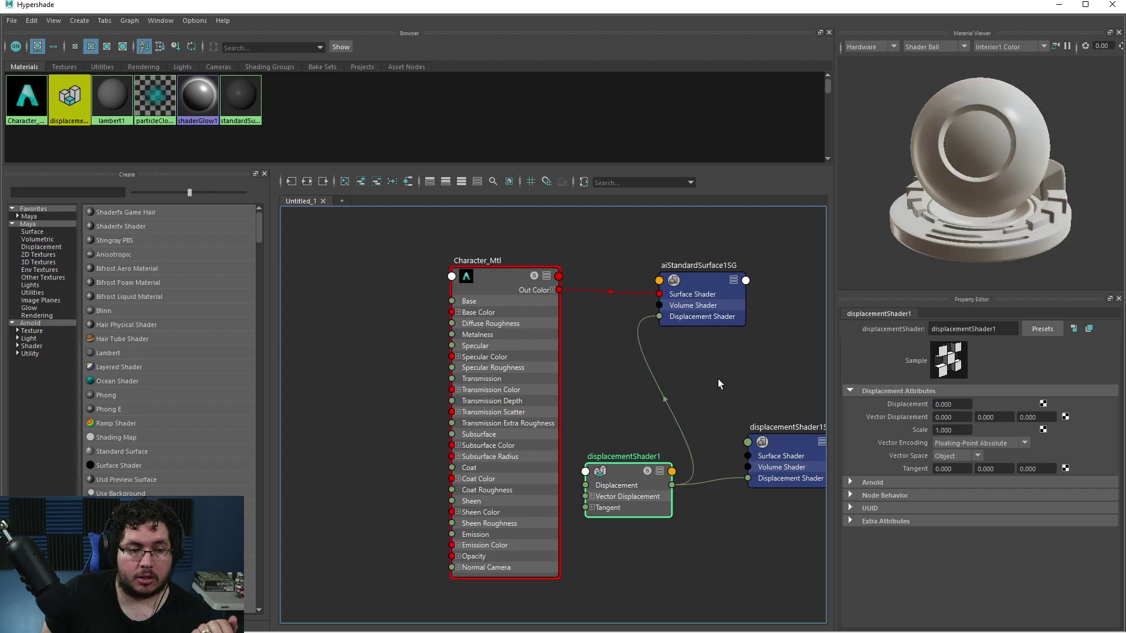
left_click(790, 438)
key("Delete")
scroll(751, 431, "down", 4)
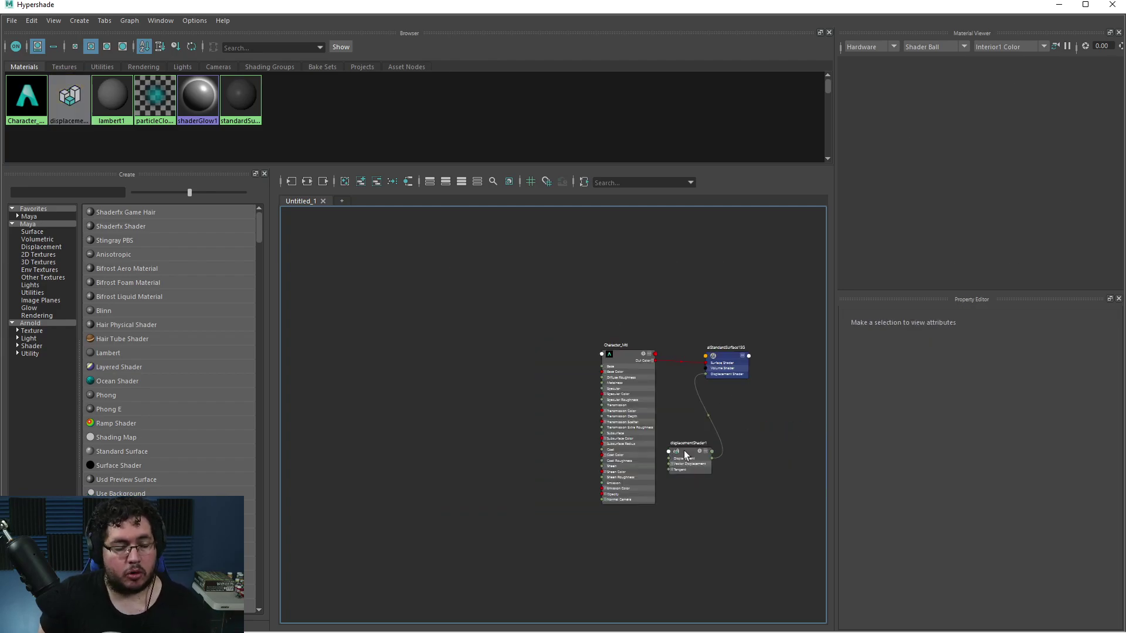
- Move the displacement shader below Character_Mtl and bring the MorcanMorcan_low1-DM_u0_v0.exr map into the graph beside it
left_click_drag(682, 455, 609, 548)
middle_click_drag(662, 538, 682, 482, "alt")
scroll(682, 482, "up", 3)
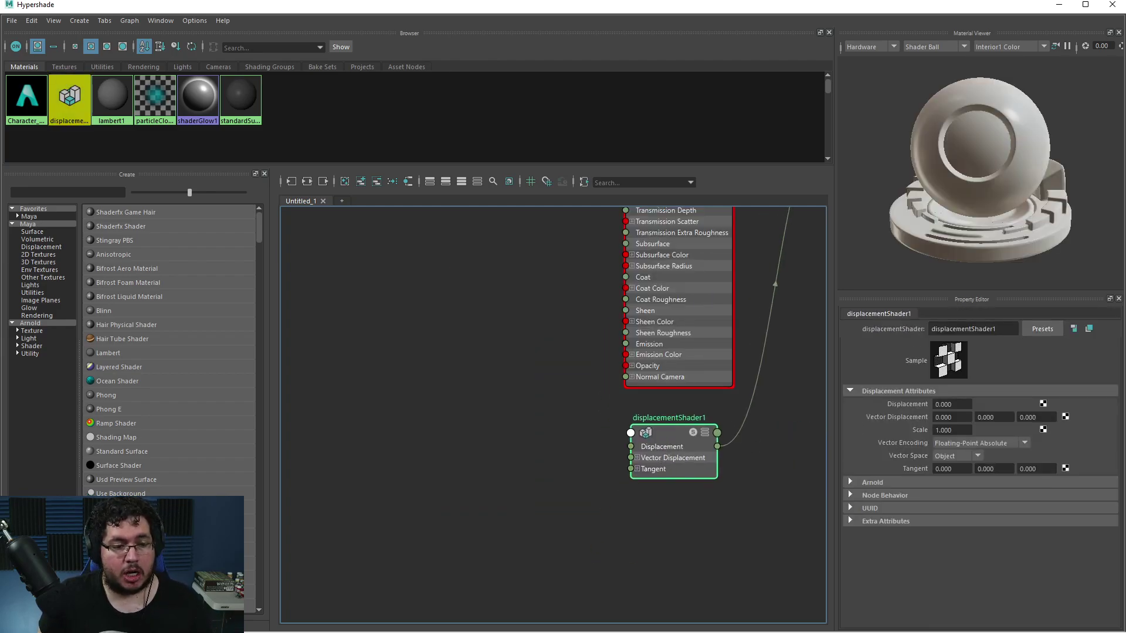
left_click_drag(1125, 460, 485, 448)
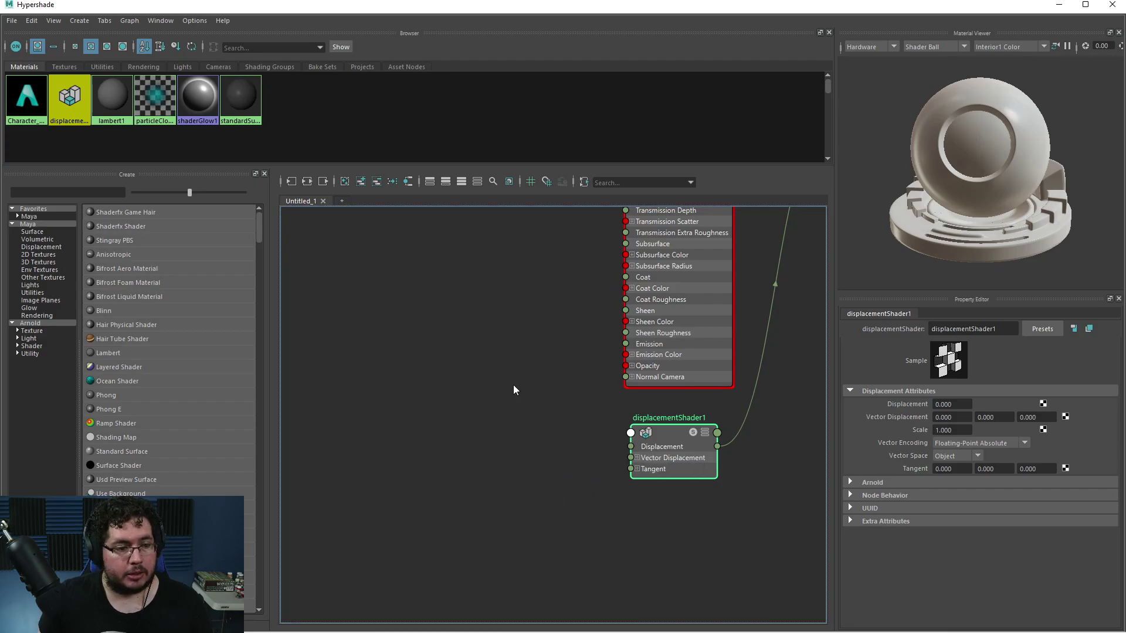
middle_click_drag(555, 403, 551, 393, "alt")
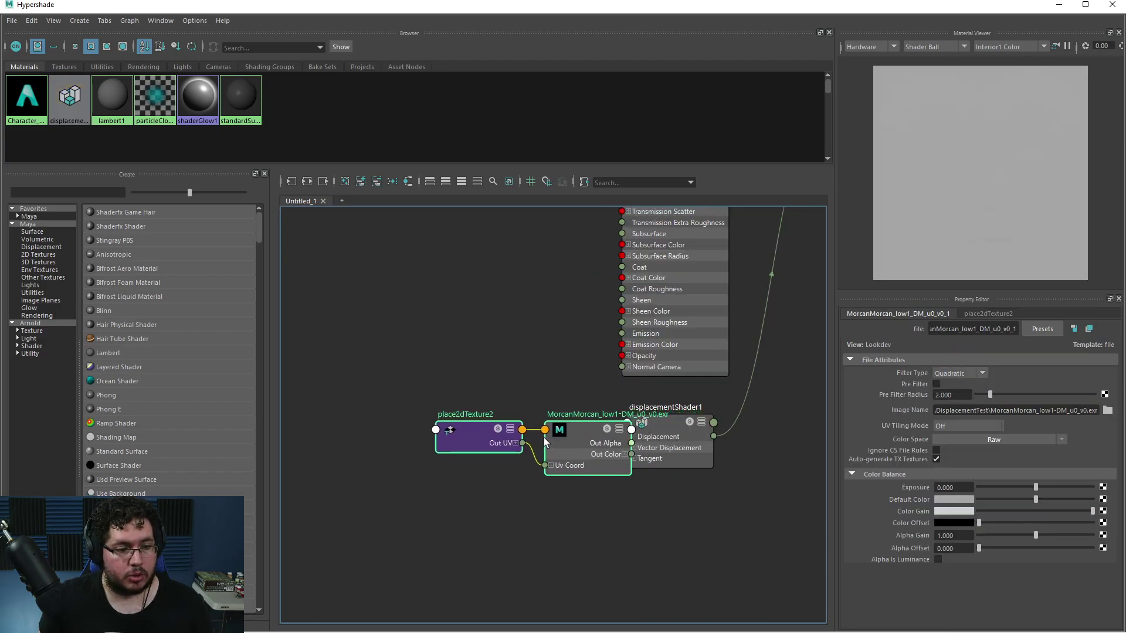
left_click(558, 441)
- Connect the displacement map's Out Color R to the Displacement input of the displacement shader
scroll(583, 461, "up", 3)
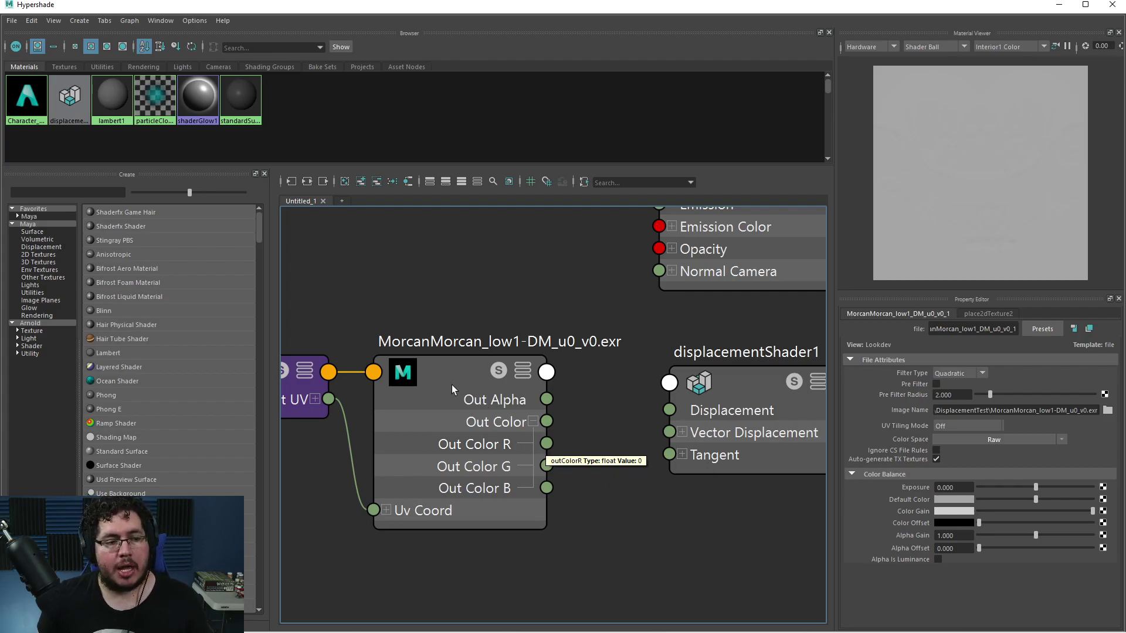
left_click(468, 385)
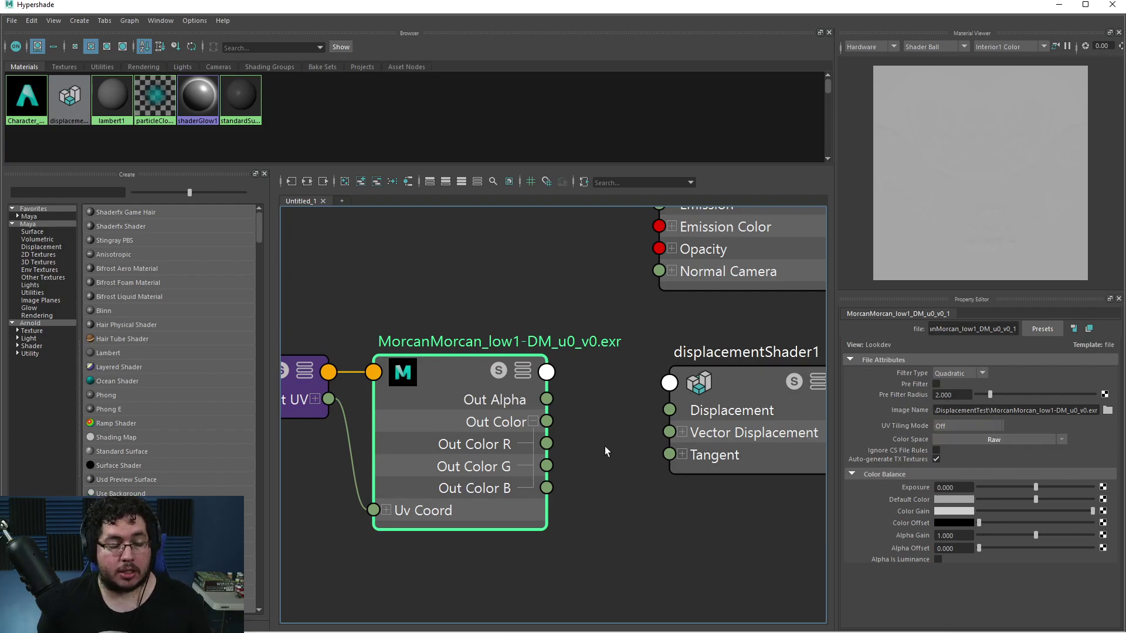
middle_click_drag(608, 446, 579, 442, "alt")
left_click_drag(575, 421, 642, 406)
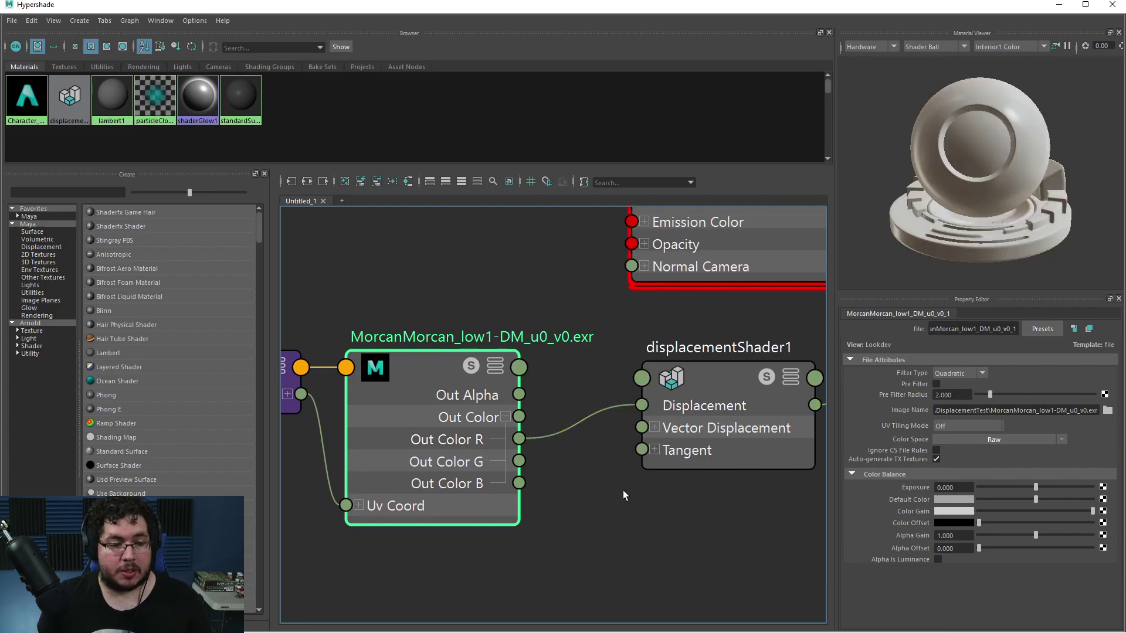
scroll(666, 362, "down", 5)
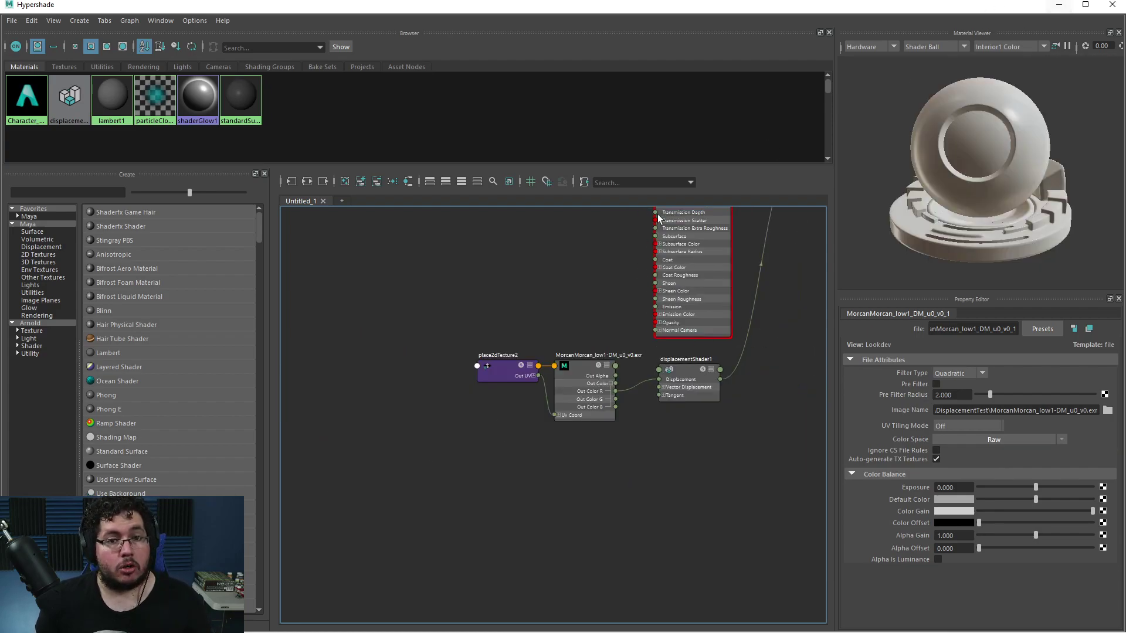
- Raise Character_Mtl's specular roughness to about 0.414 and darken its base color to a mid grey
middle_click_drag(699, 242, 654, 286, "alt")
left_click(655, 287)
left_click_drag(985, 518, 1015, 514)
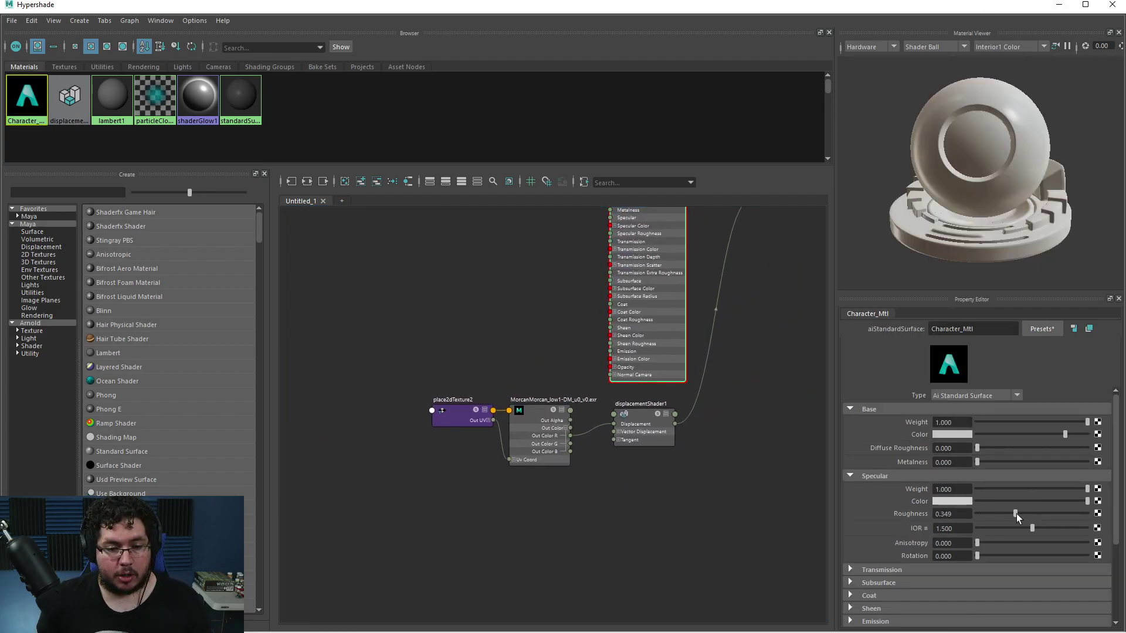
left_click_drag(1025, 436, 1030, 434)
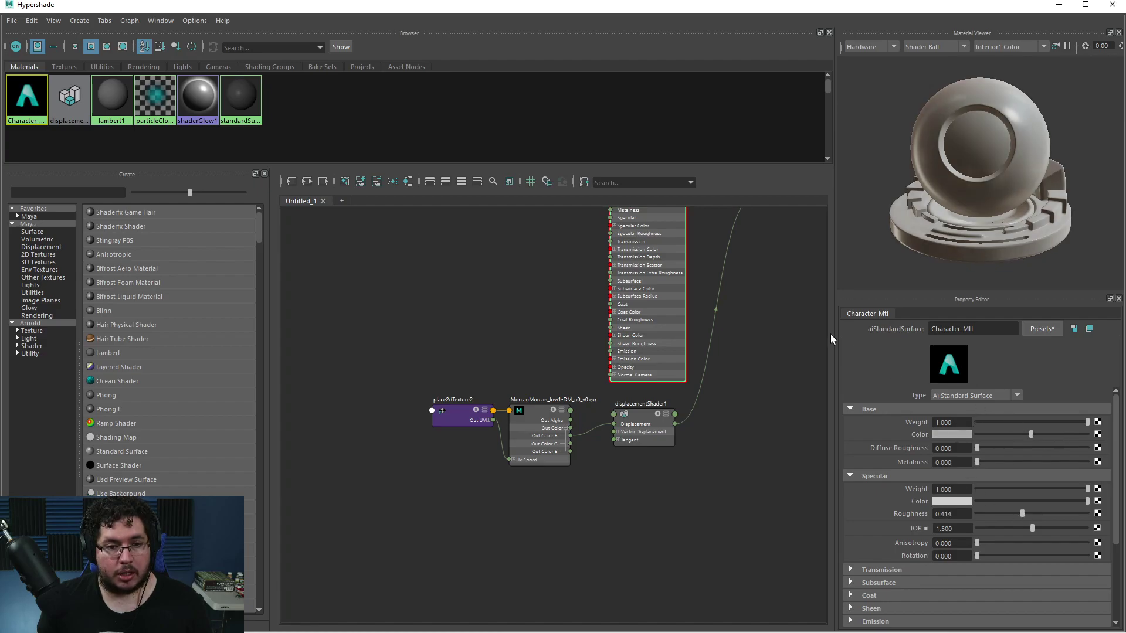
- Return to the scene viewport and assign the existing Character_Mtl material to the head mesh
middle_click_drag(721, 245, 723, 308, "alt")
scroll(723, 308, "up", 3)
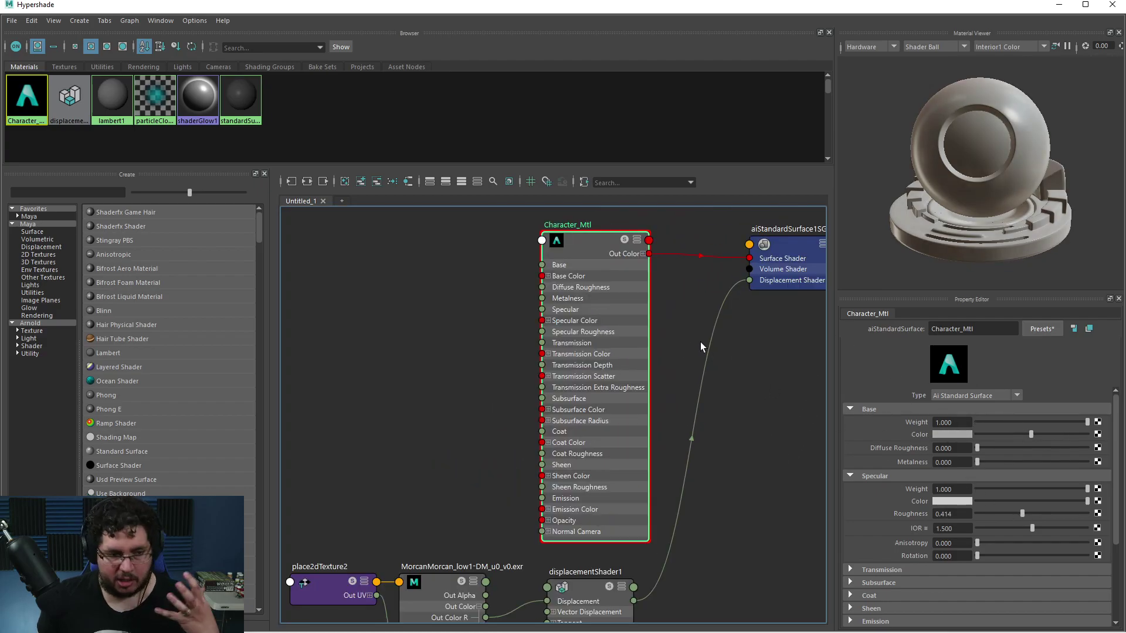
left_click(1059, 6)
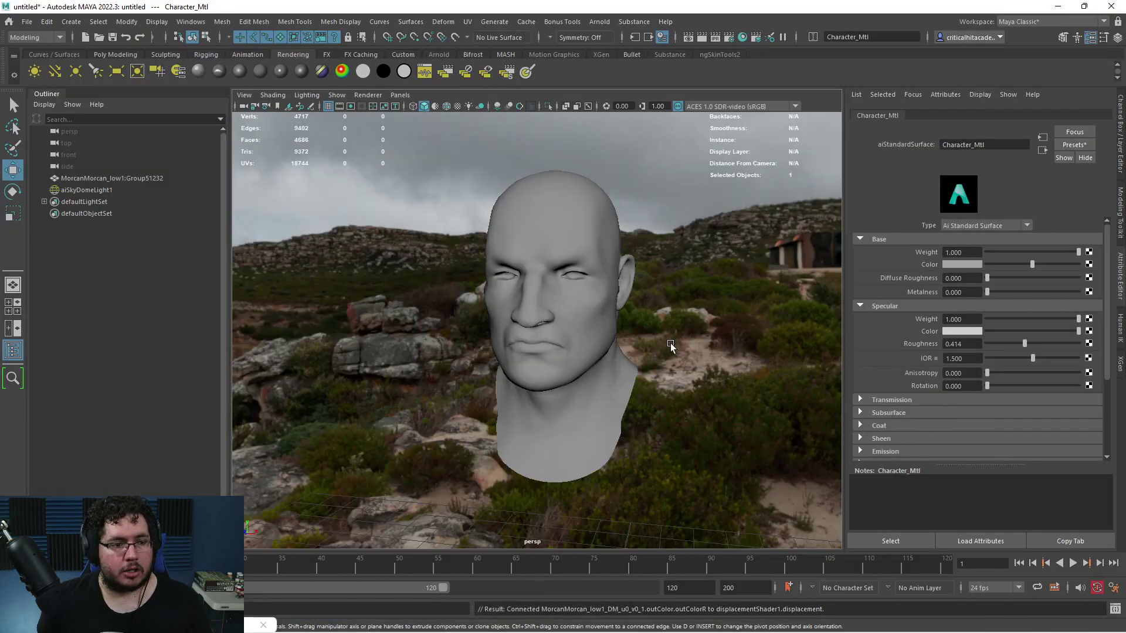
left_click(582, 241)
right_click(582, 234)
mouse_move(633, 543)
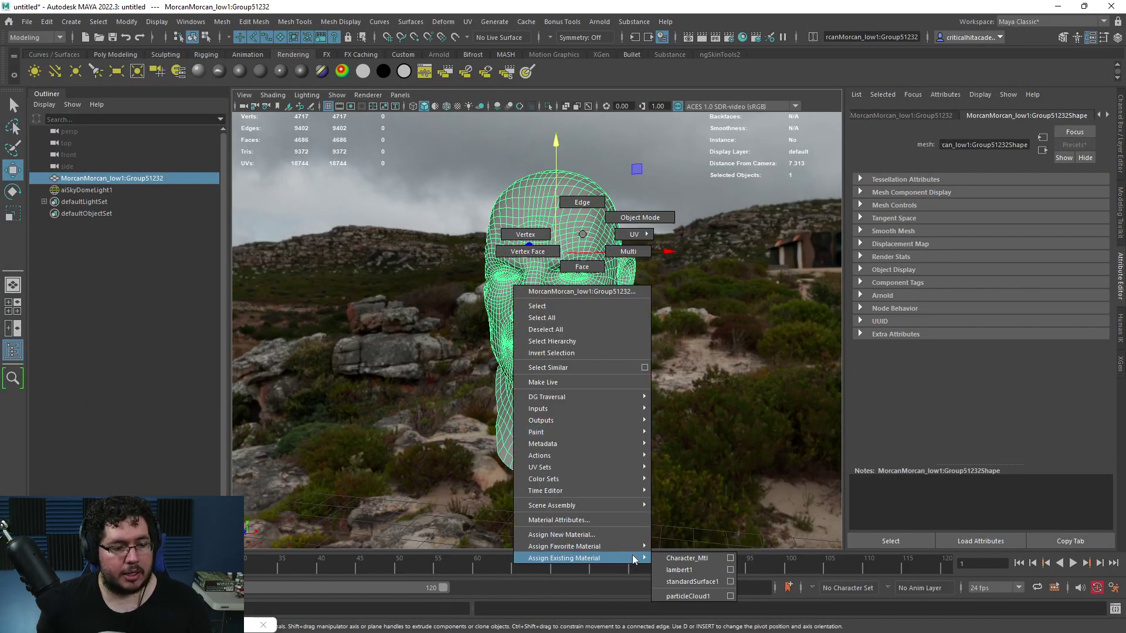
left_click(680, 558)
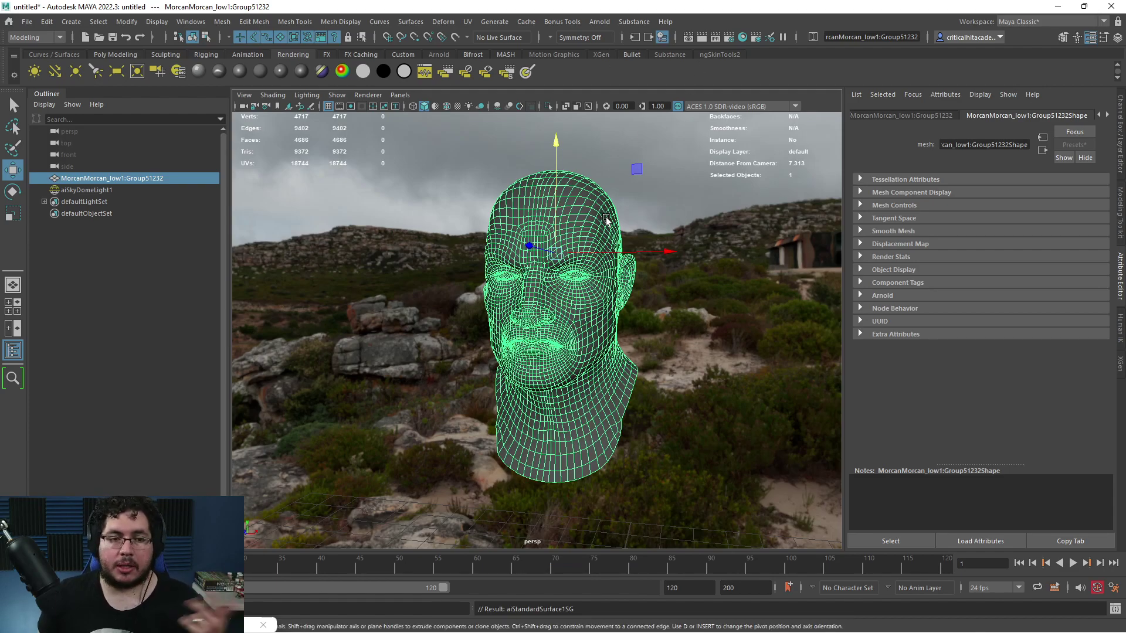
- Set the head mesh's Arnold subdivision type to catclark with 6 iterations
left_click(565, 233)
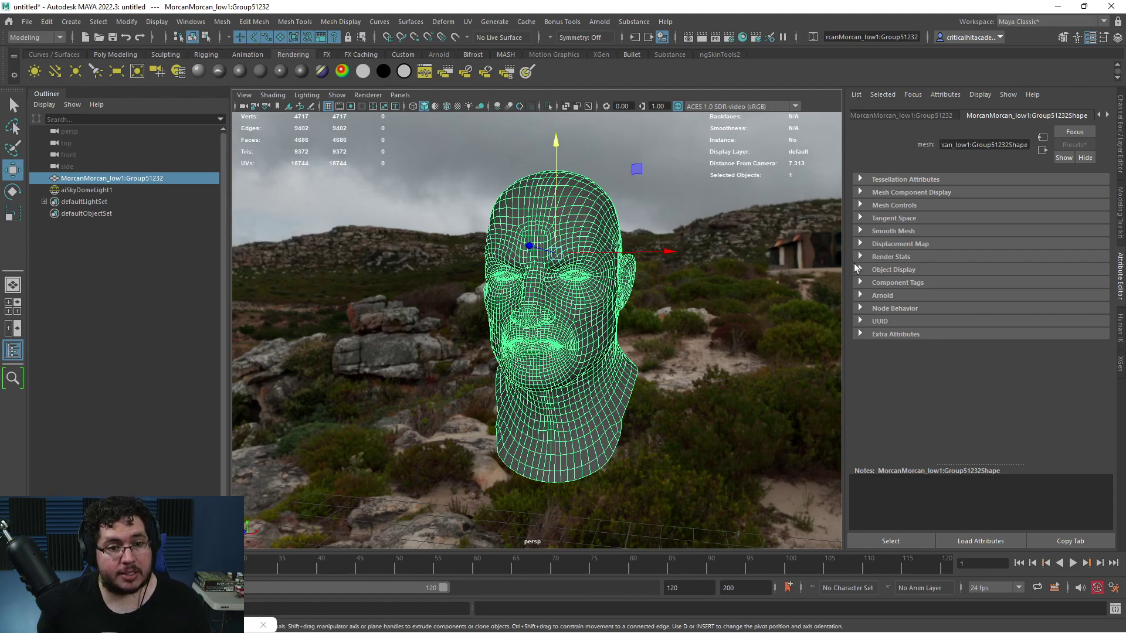
left_click(861, 295)
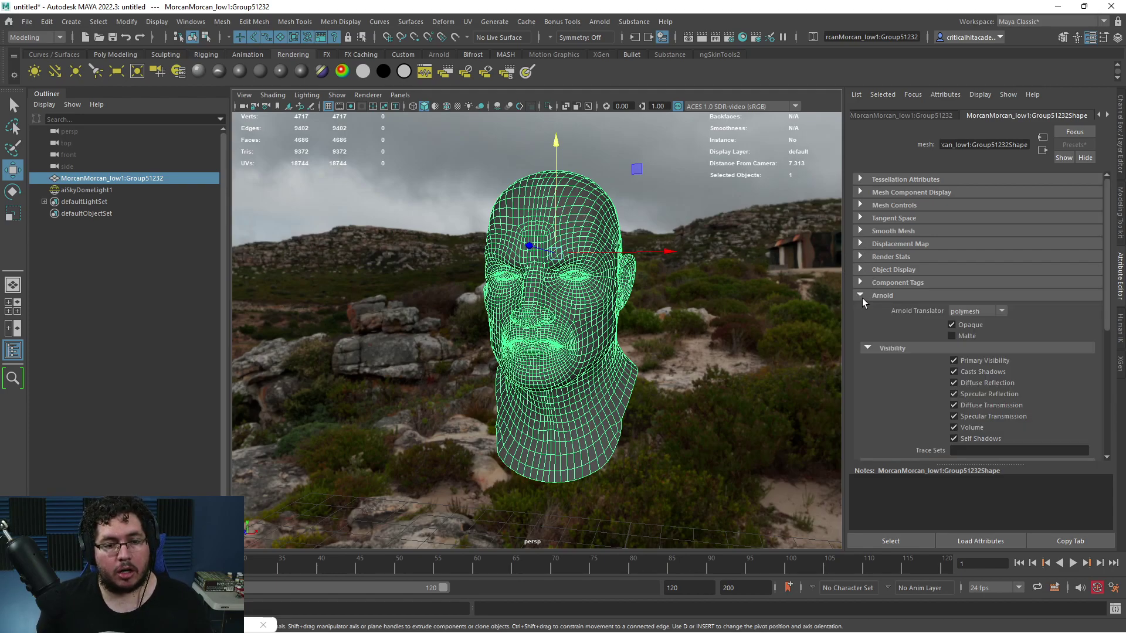
scroll(894, 354, "down", 6)
left_click(875, 382)
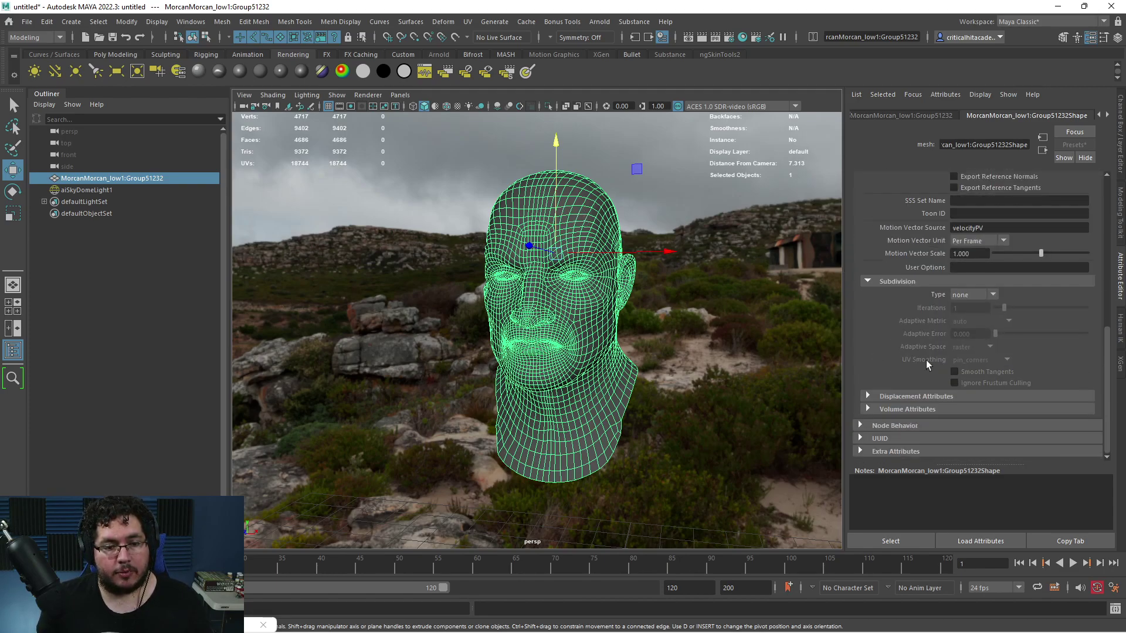
left_click(968, 321)
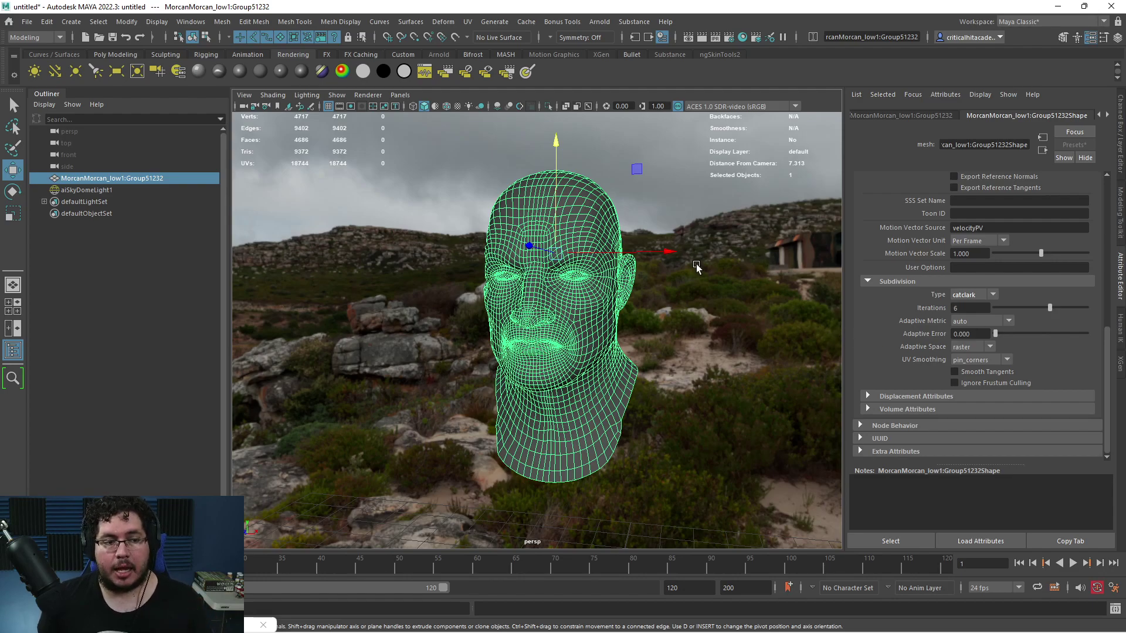
- Show the resolution gate in the perspective view and frame the head within it
scroll(671, 307, "up", 1)
left_click(351, 106)
scroll(558, 240, "up", 1)
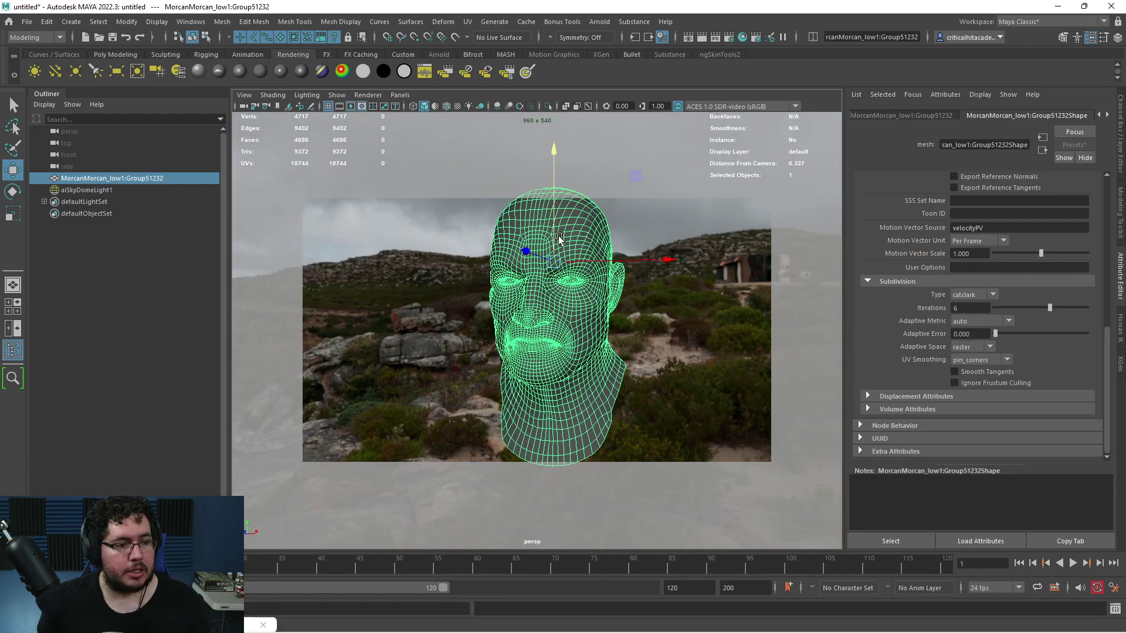
- Render the perspective view with Arnold and examine the displaced head in the render
left_click(728, 306)
left_click(597, 23)
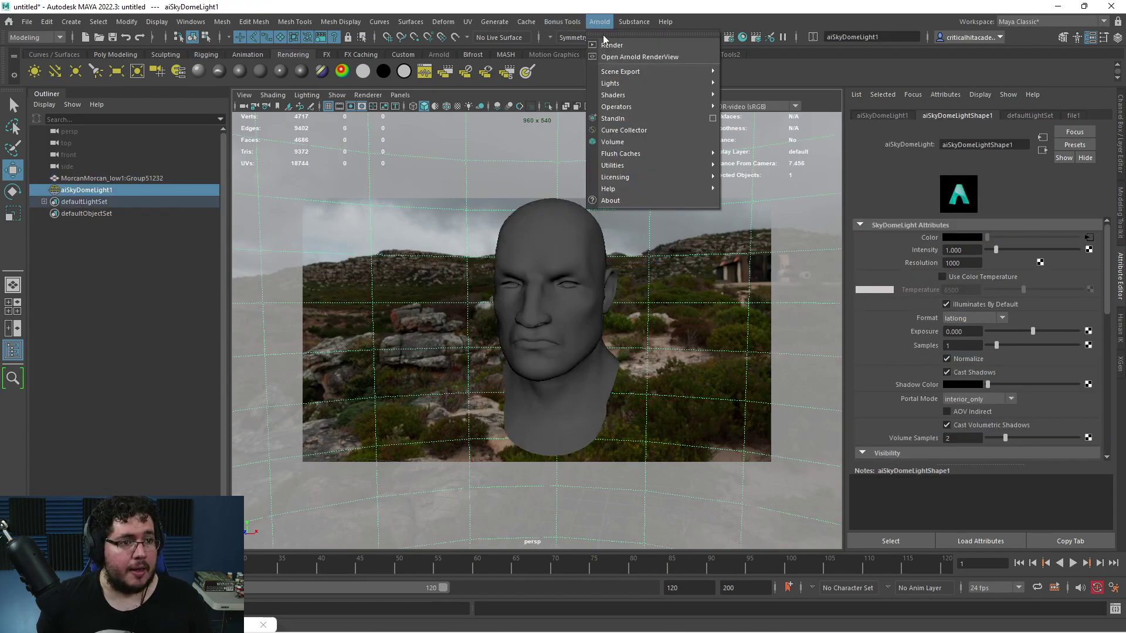
left_click(624, 49)
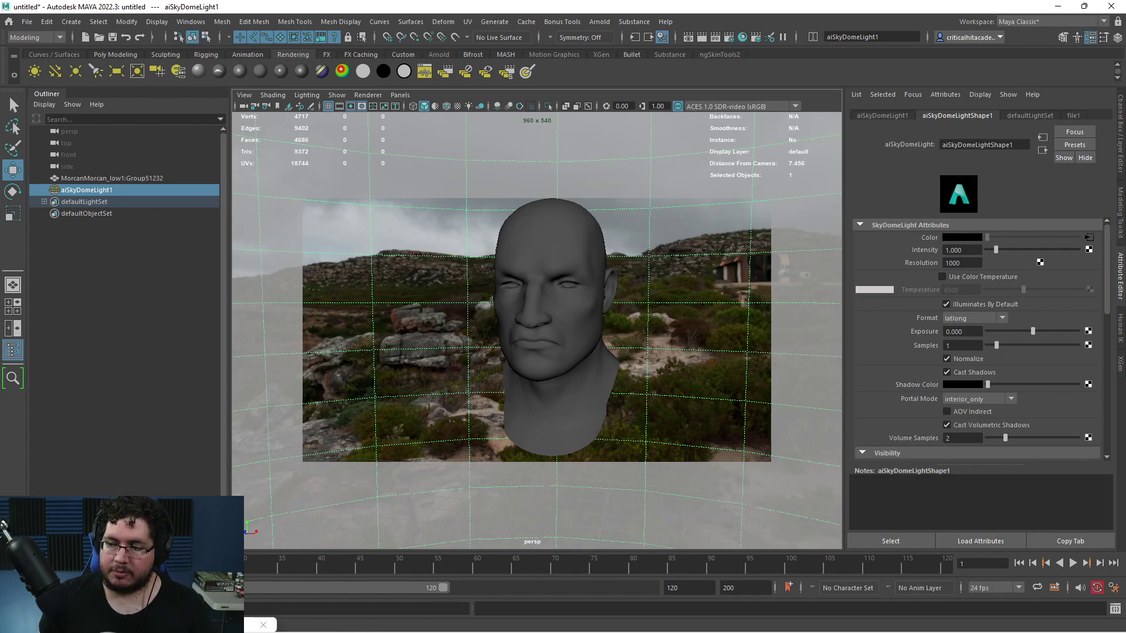
scroll(481, 329, "up", 3)
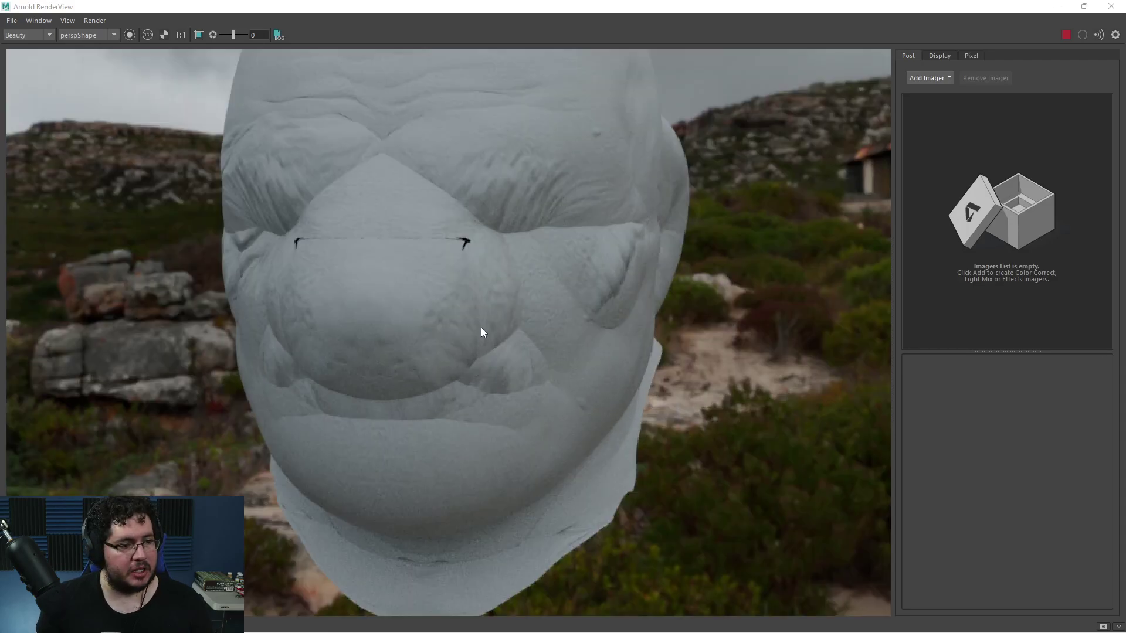
scroll(481, 326, "down", 1)
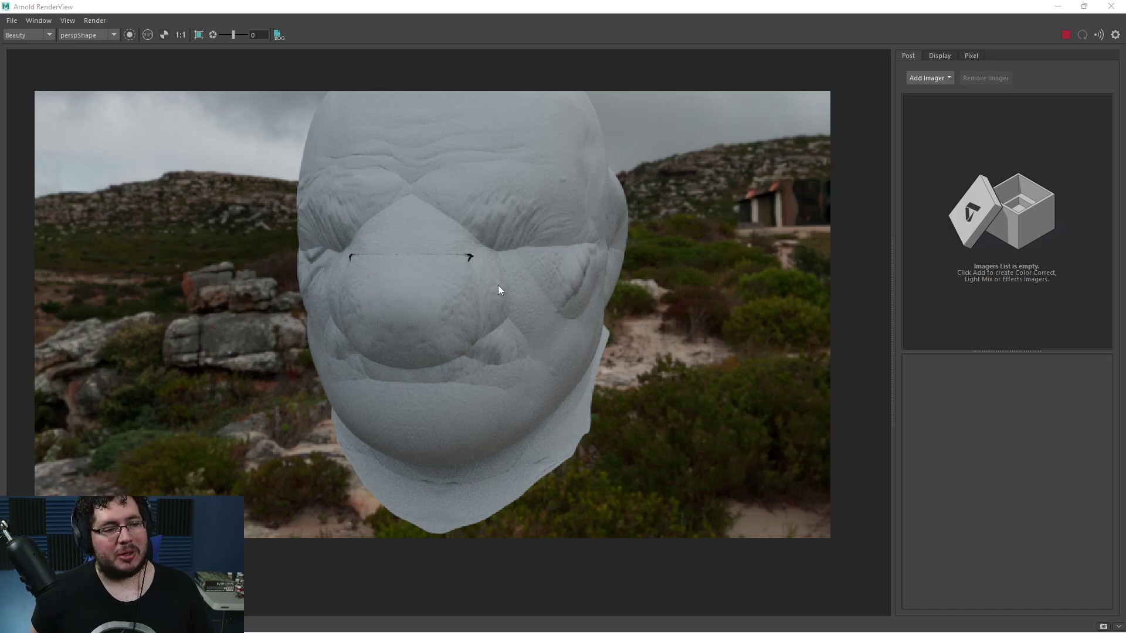
scroll(514, 319, "down", 2)
scroll(505, 305, "up", 1)
scroll(507, 305, "up", 2)
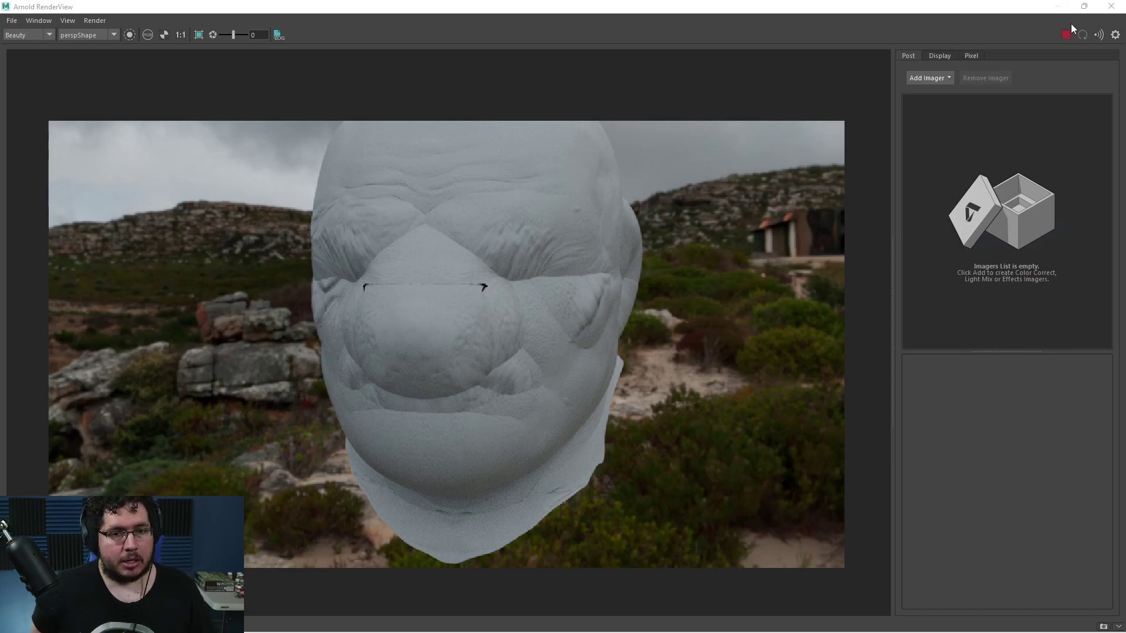
- Stop the render, switch to ZBrush to check the Multi Map Exporter displacement settings, and return to the Maya scene
key("super")
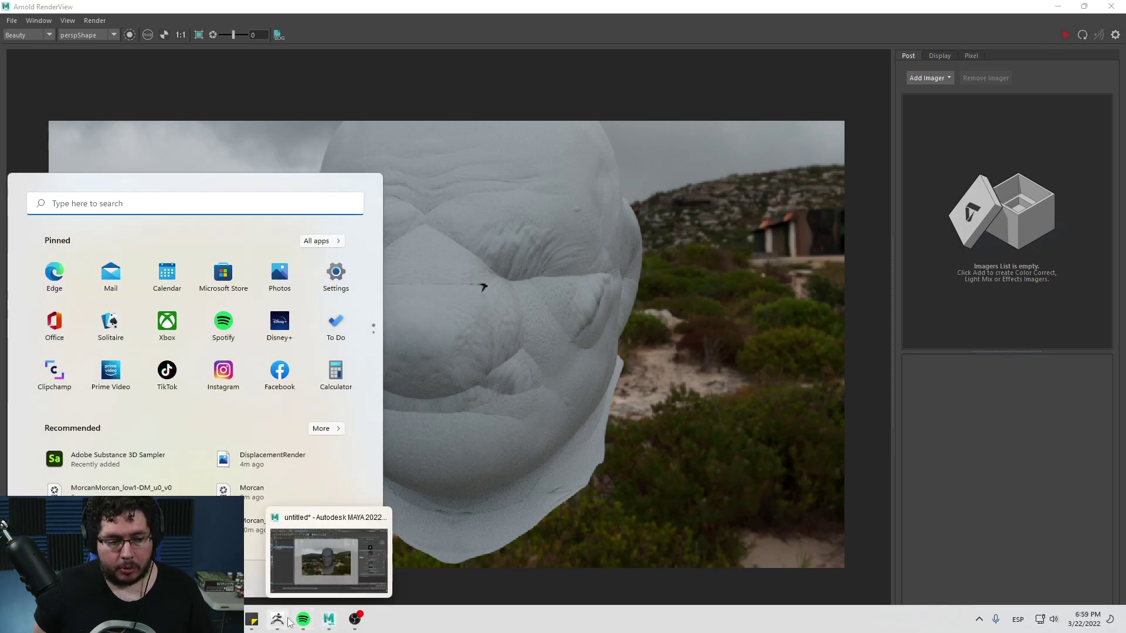
mouse_move(283, 623)
left_click(680, 282)
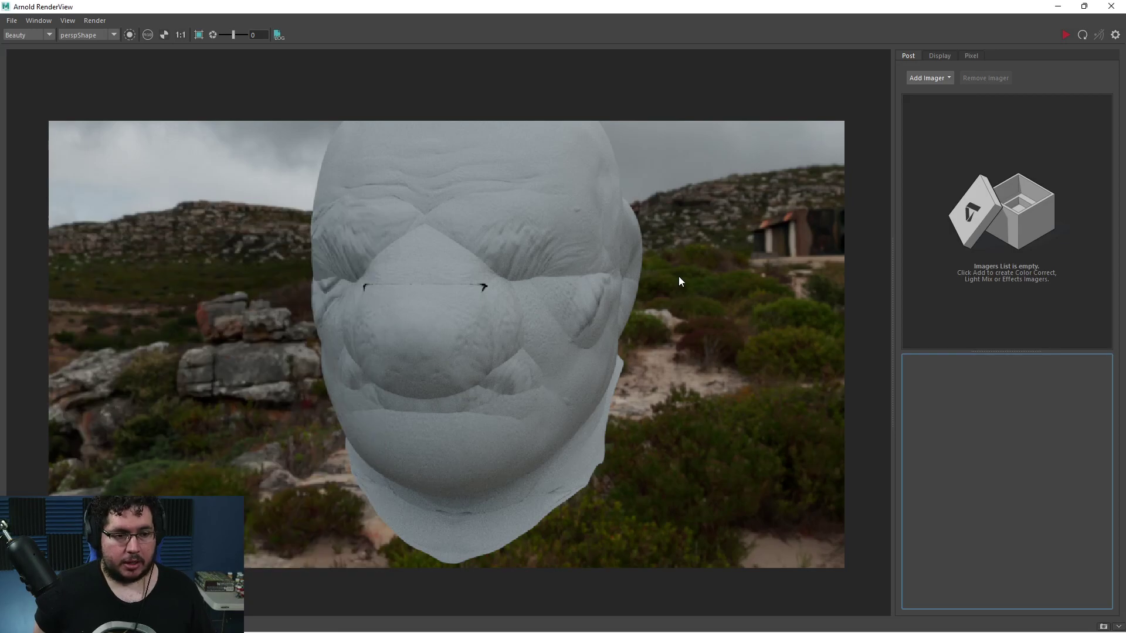
left_click(1058, 6)
key("alt+Tab")
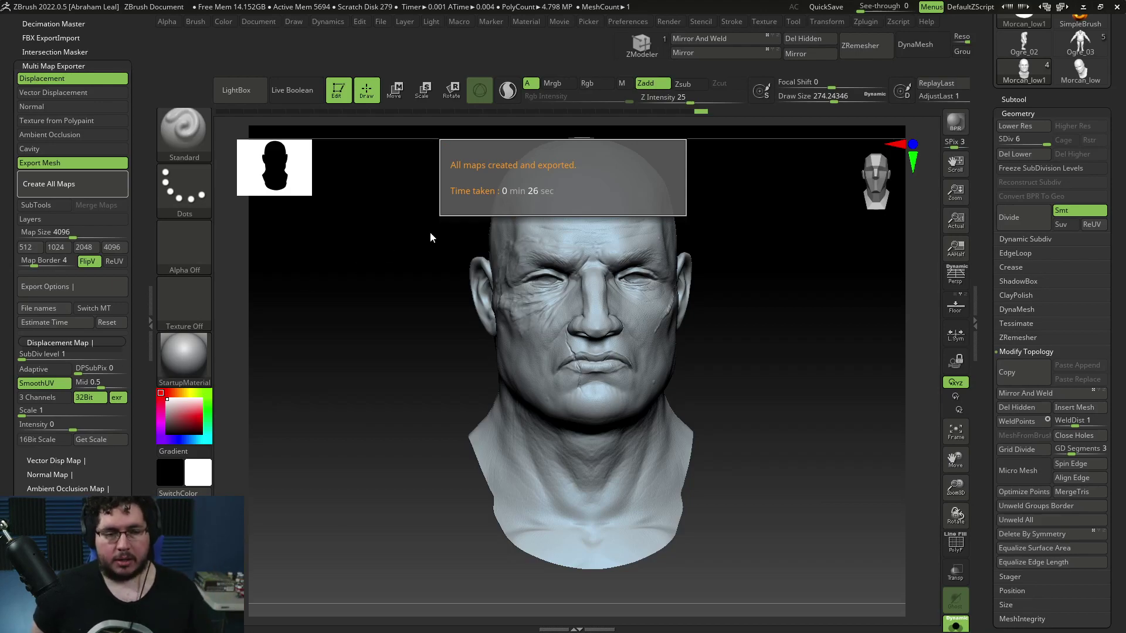
key("alt+Tab")
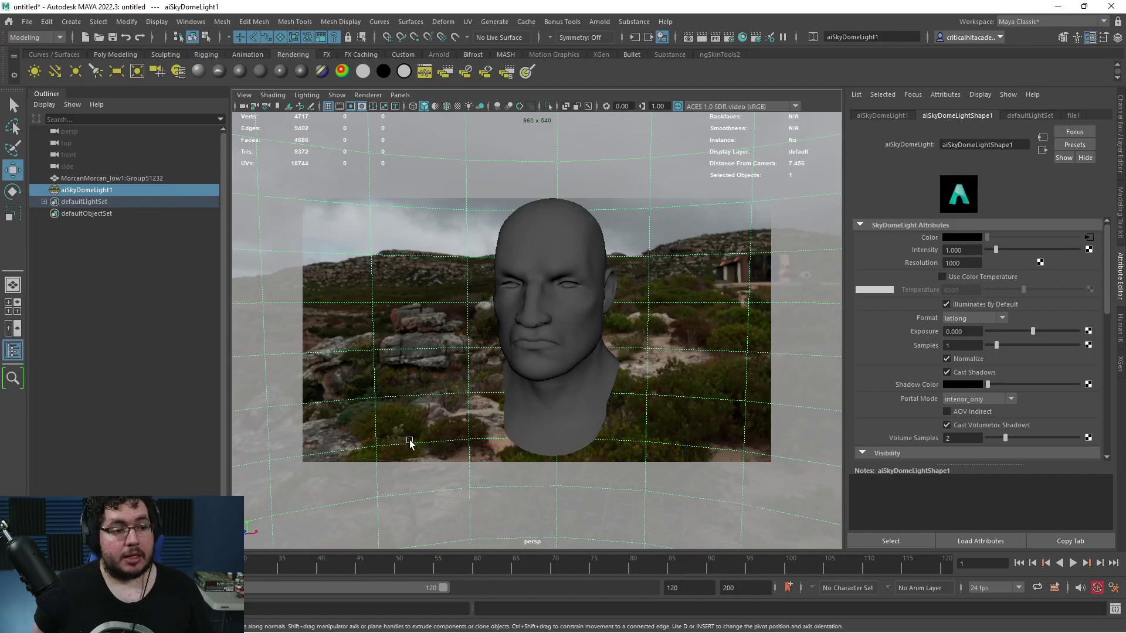
key("alt+Tab")
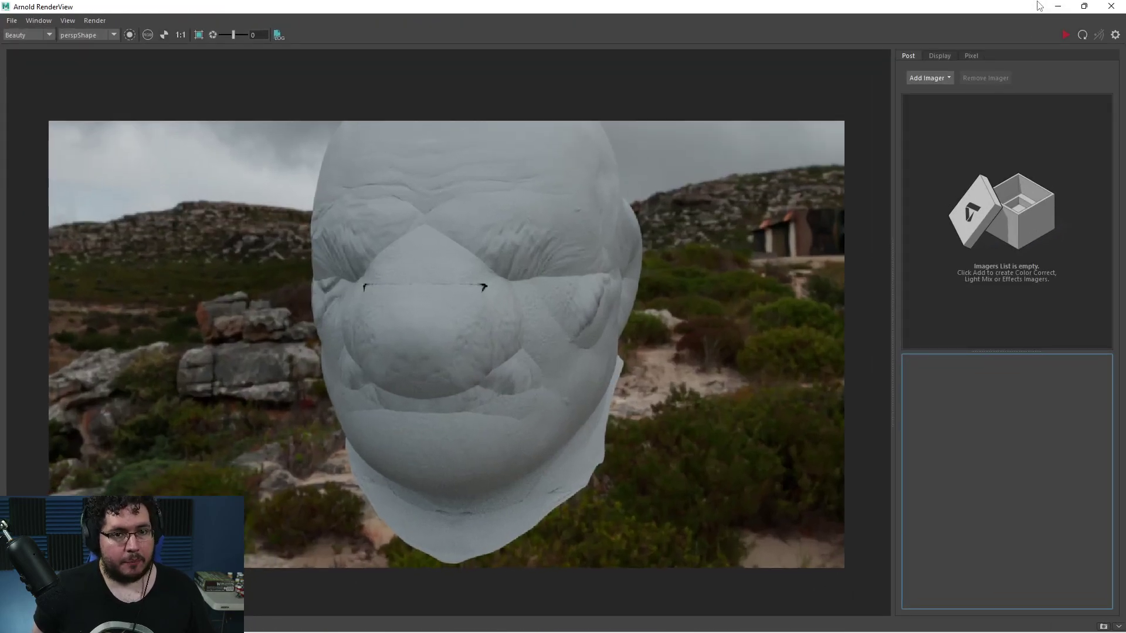
left_click(1058, 7)
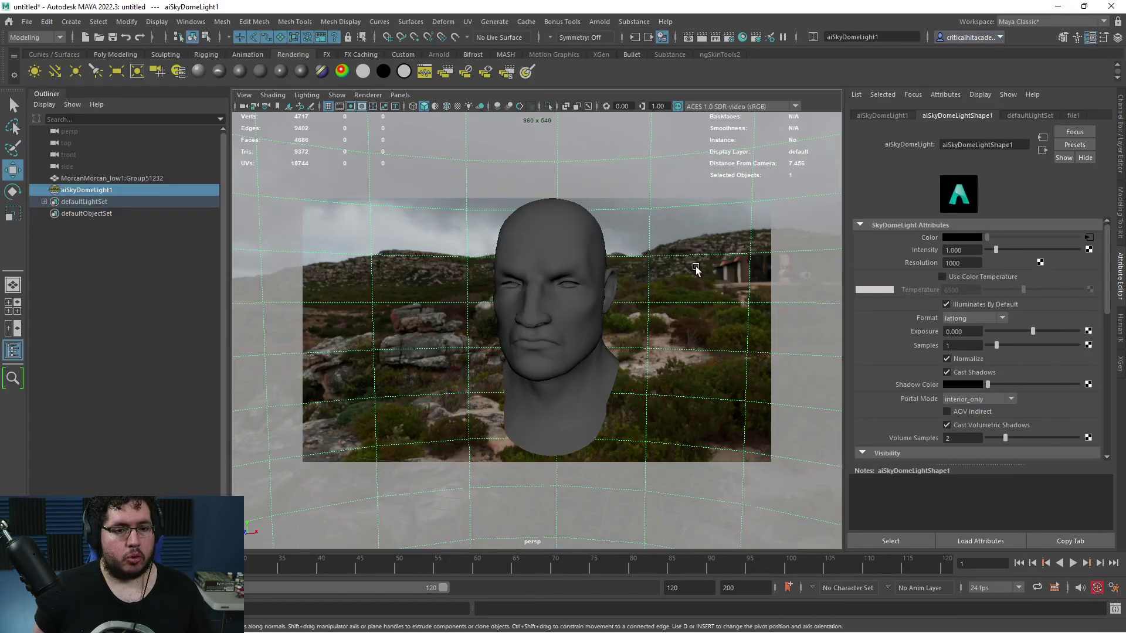
- Set the Arnold Scalar Zero Value of displacementShader1 to 0.5 in the Hypershade
left_click(729, 37)
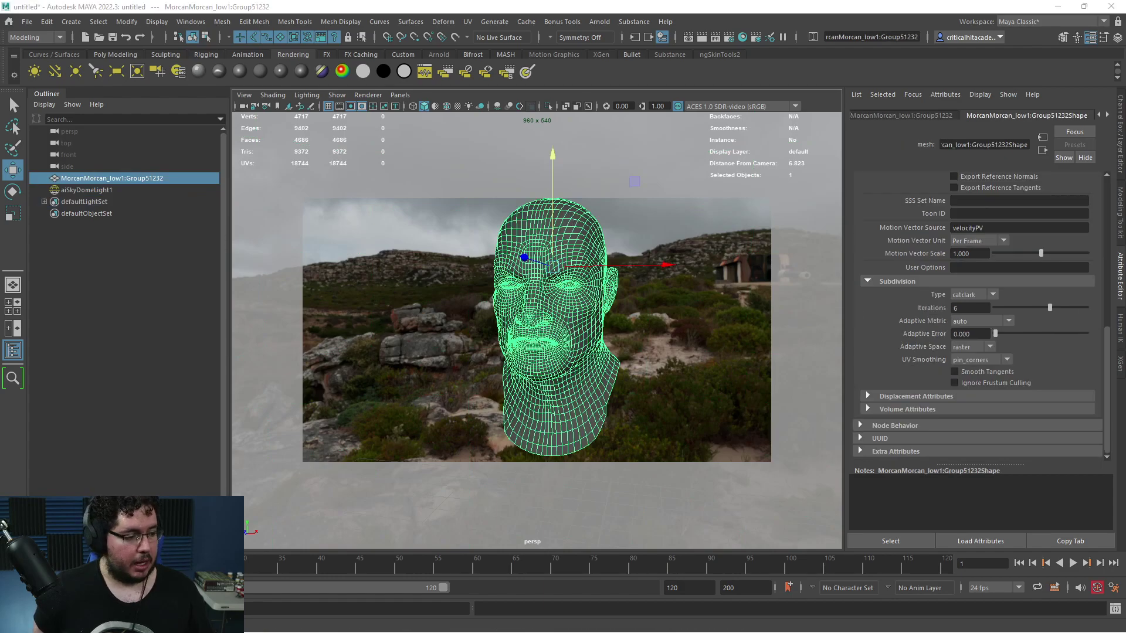
left_click_drag(793, 154, 725, 109)
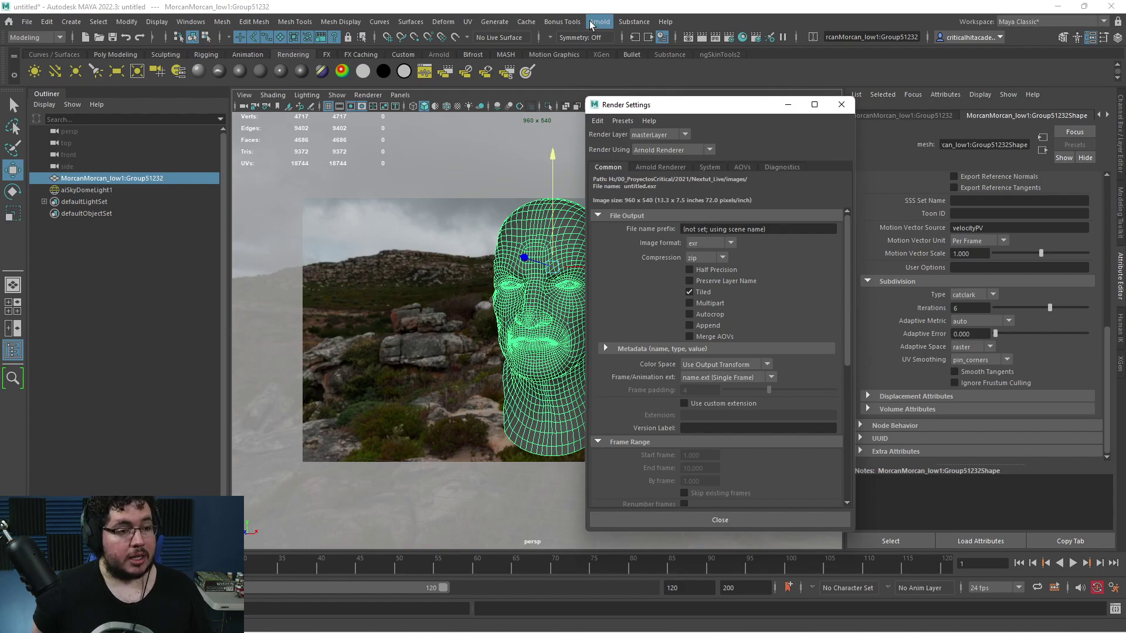
left_click(742, 36)
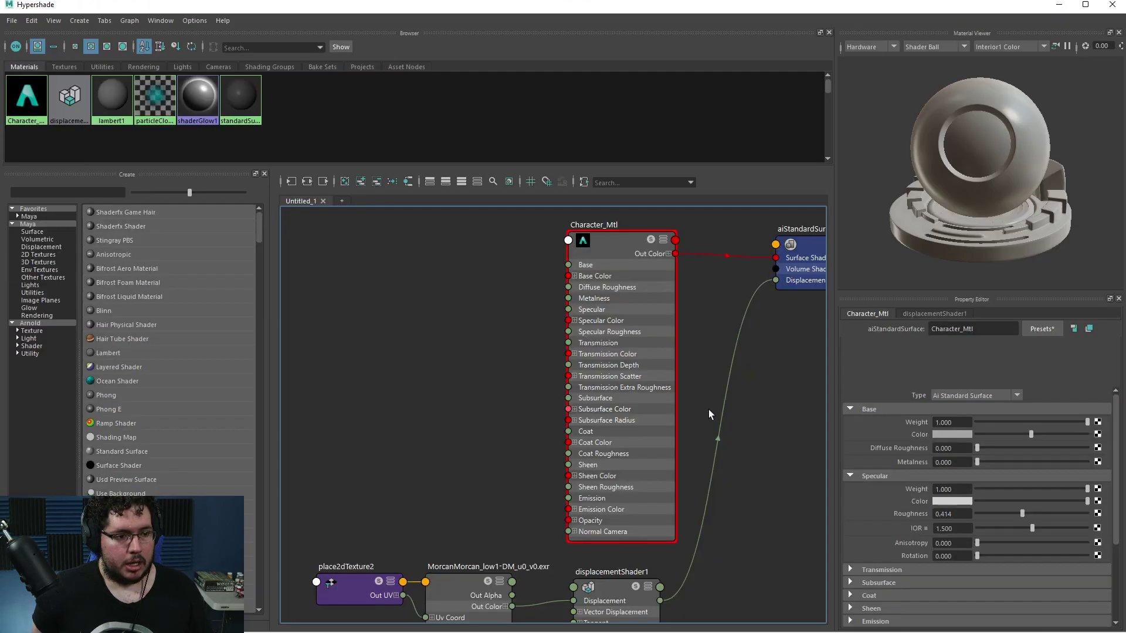
left_click(624, 496)
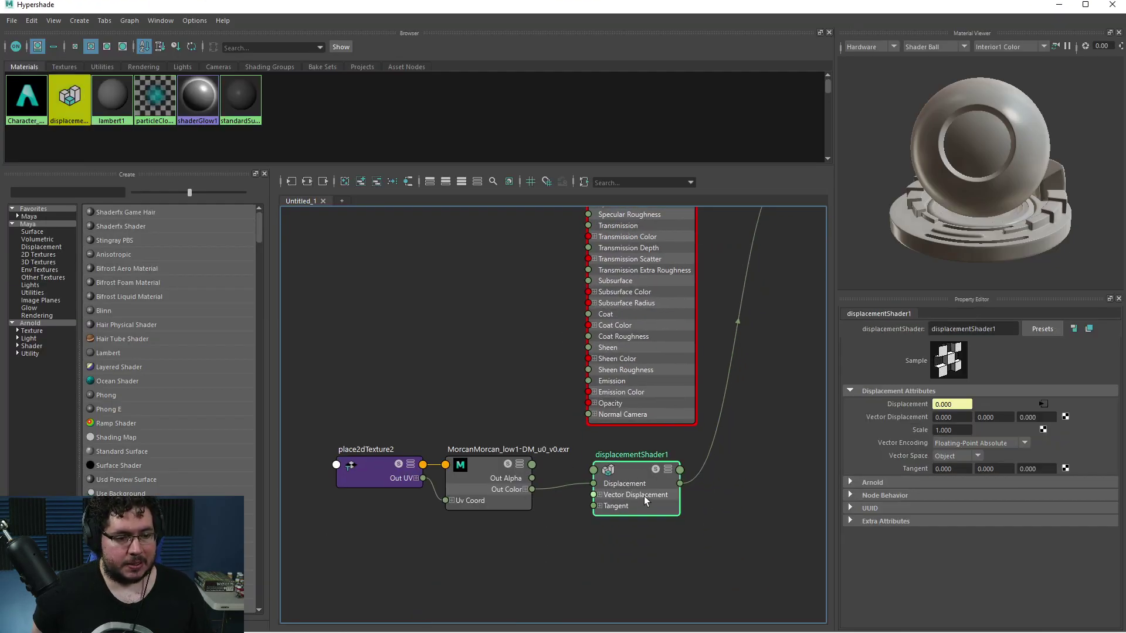
left_click(854, 483)
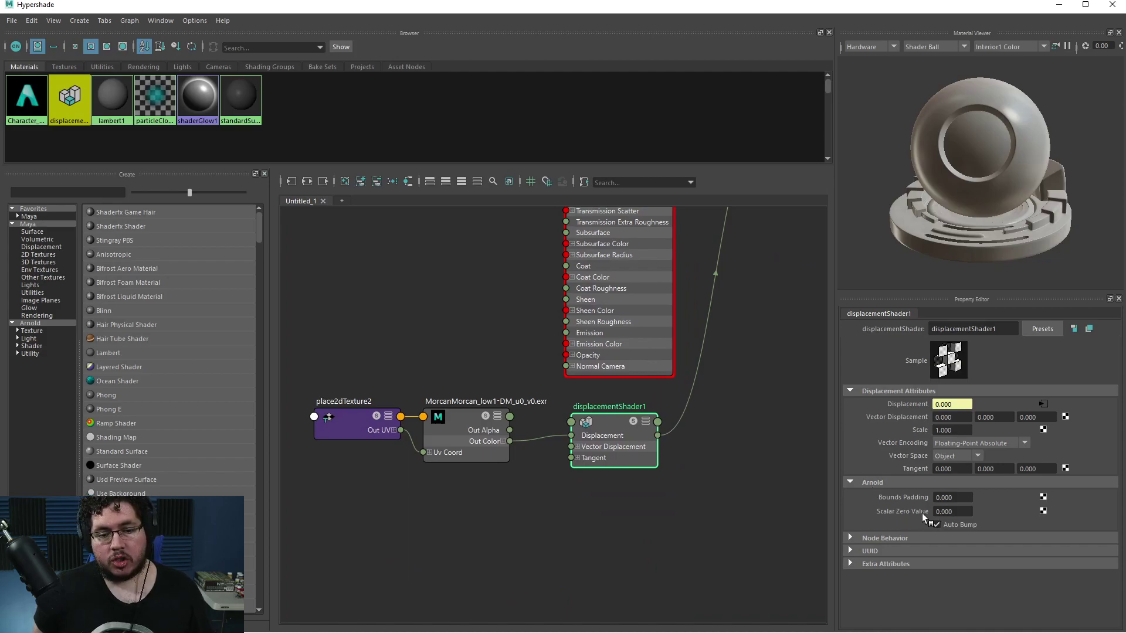
left_click_drag(962, 515, 934, 518)
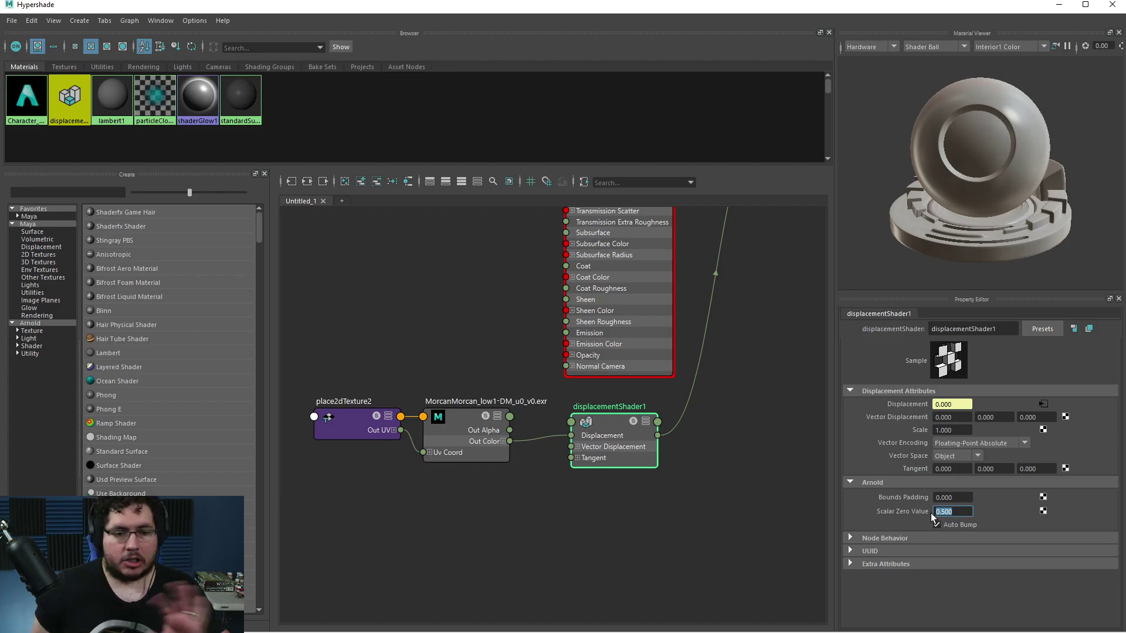
- Close the Hypershade view, rerun the Arnold render of the head, and restore the render window to a smaller floating size
left_click(1056, 6)
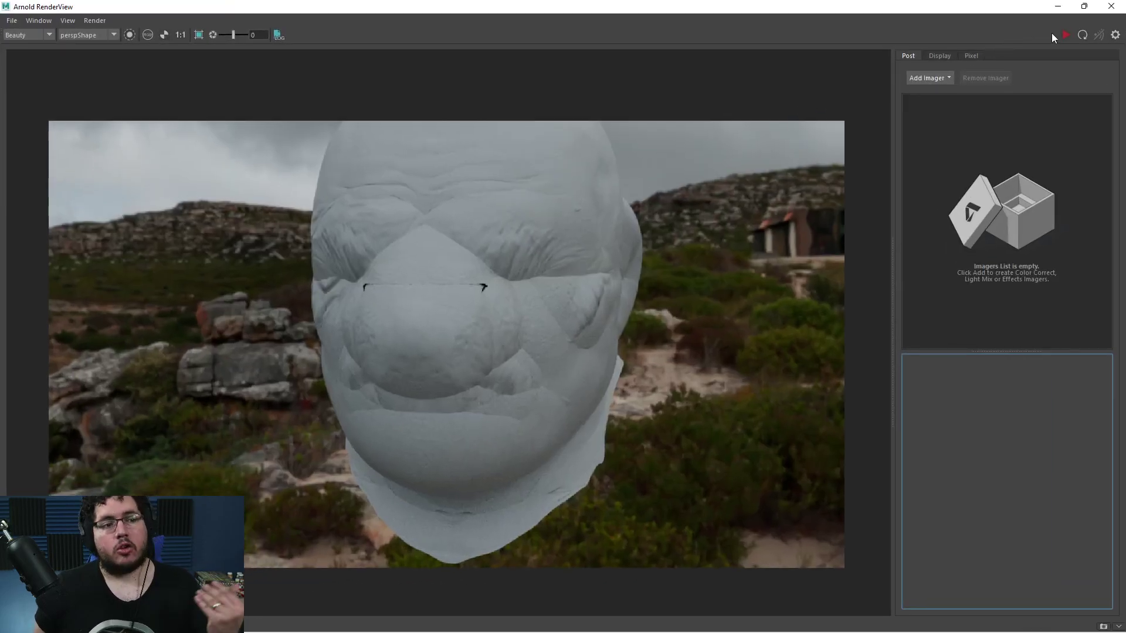
left_click(1065, 35)
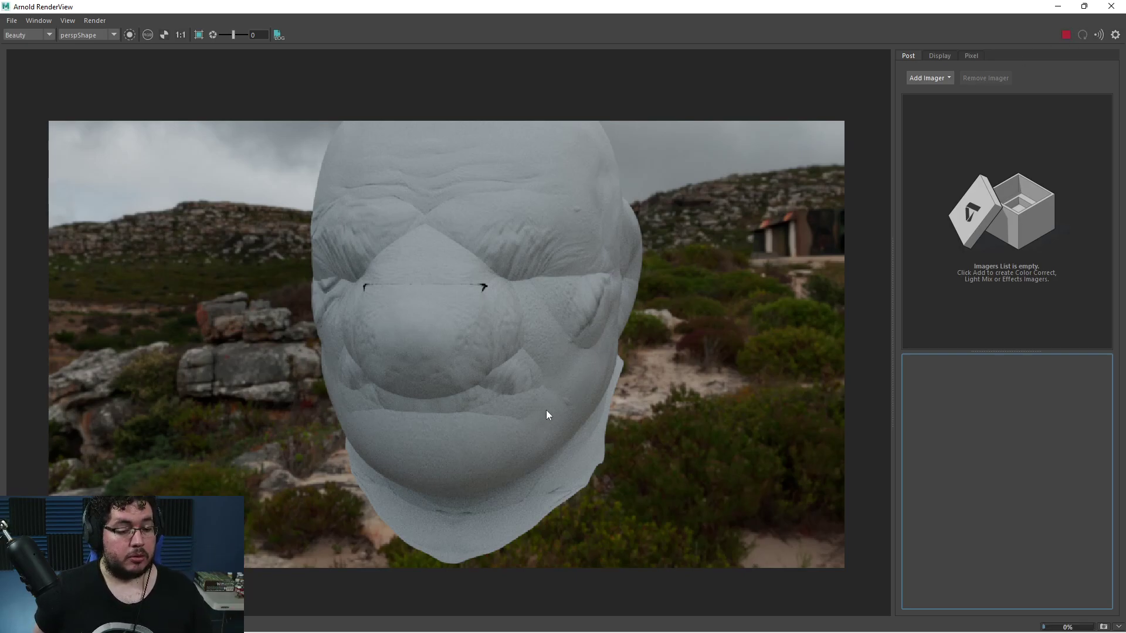
scroll(547, 410, "down", 2)
scroll(545, 411, "up", 3)
scroll(543, 354, "down", 4)
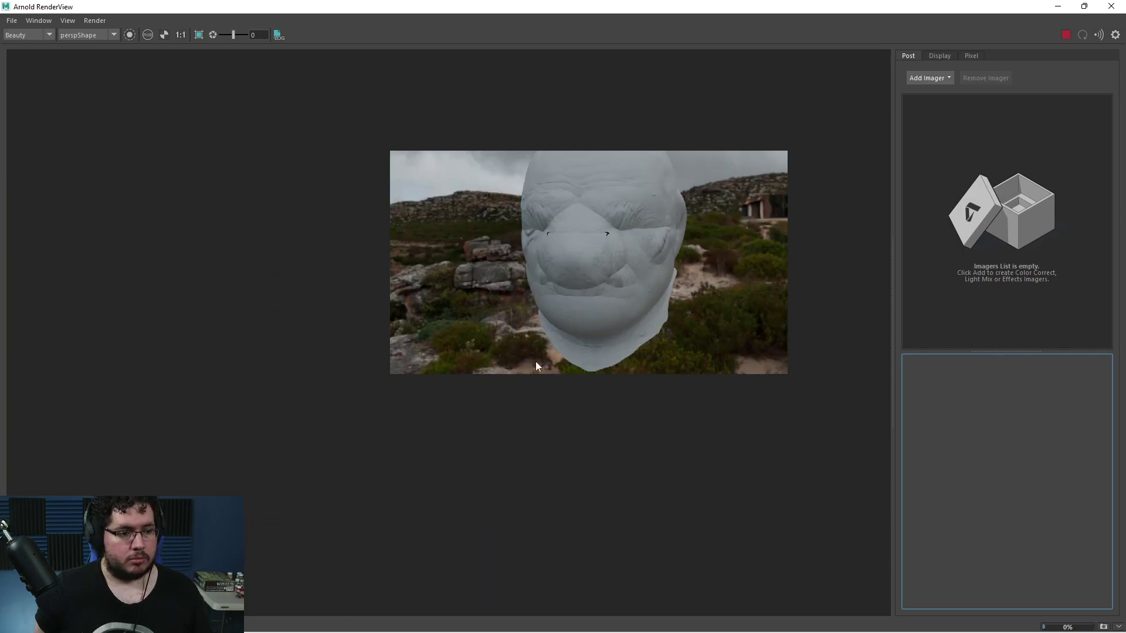
middle_click_drag(543, 350, 568, 387)
scroll(542, 382, "up", 2)
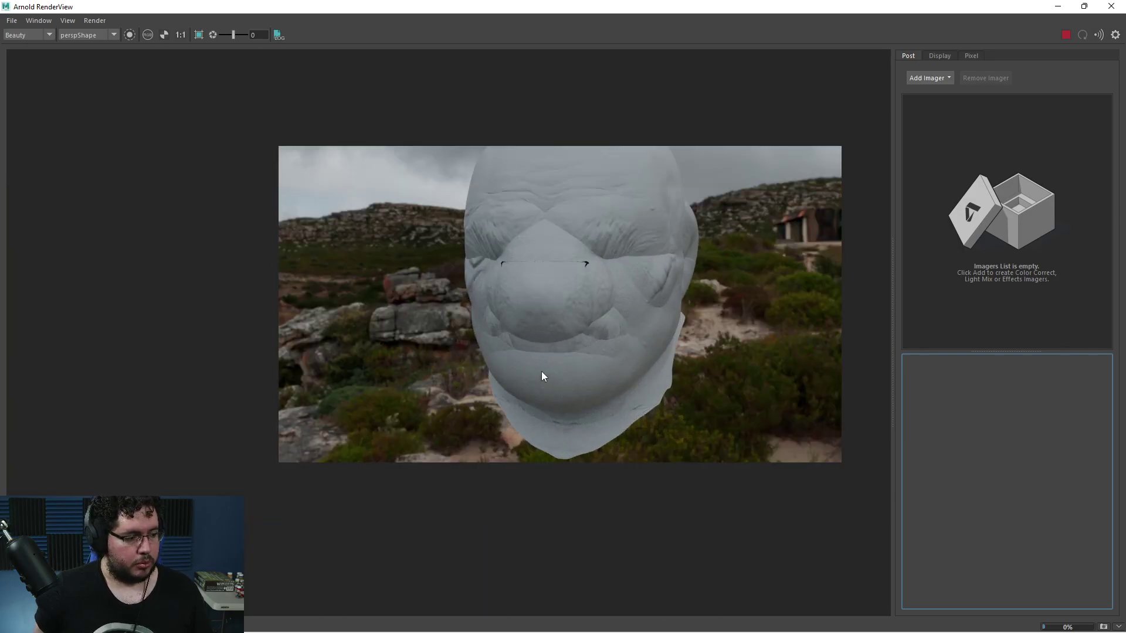
middle_click_drag(638, 311, 605, 330)
left_click_drag(802, 5, 613, 84)
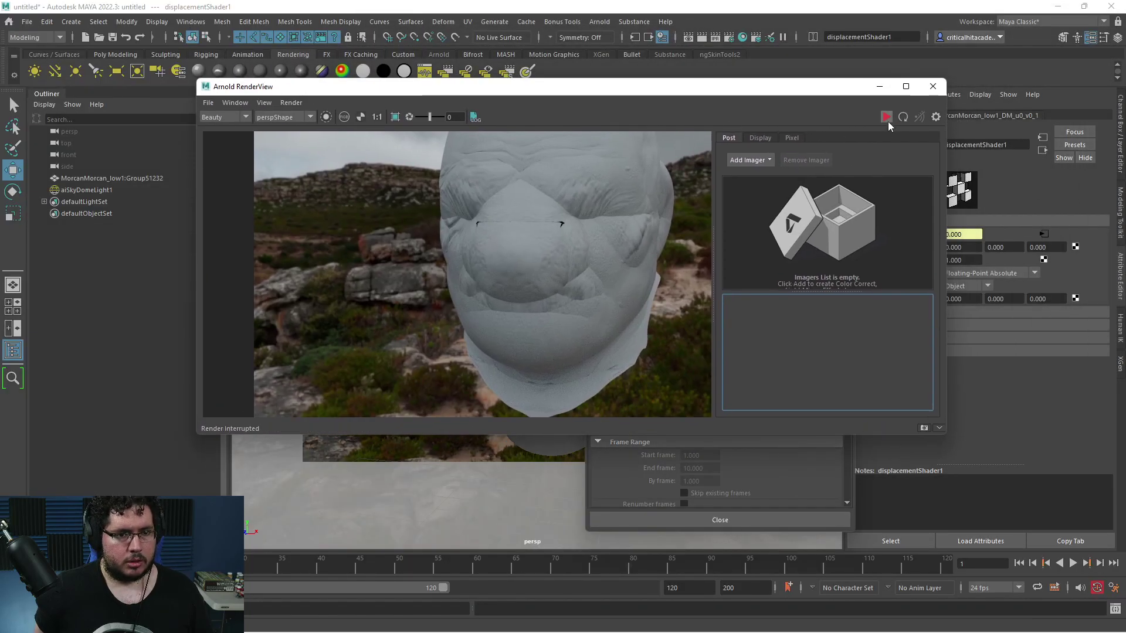
- Examine the rendered displacement detail around the eyes, nose and cheeks, then put the render window away
scroll(596, 290, "up", 5)
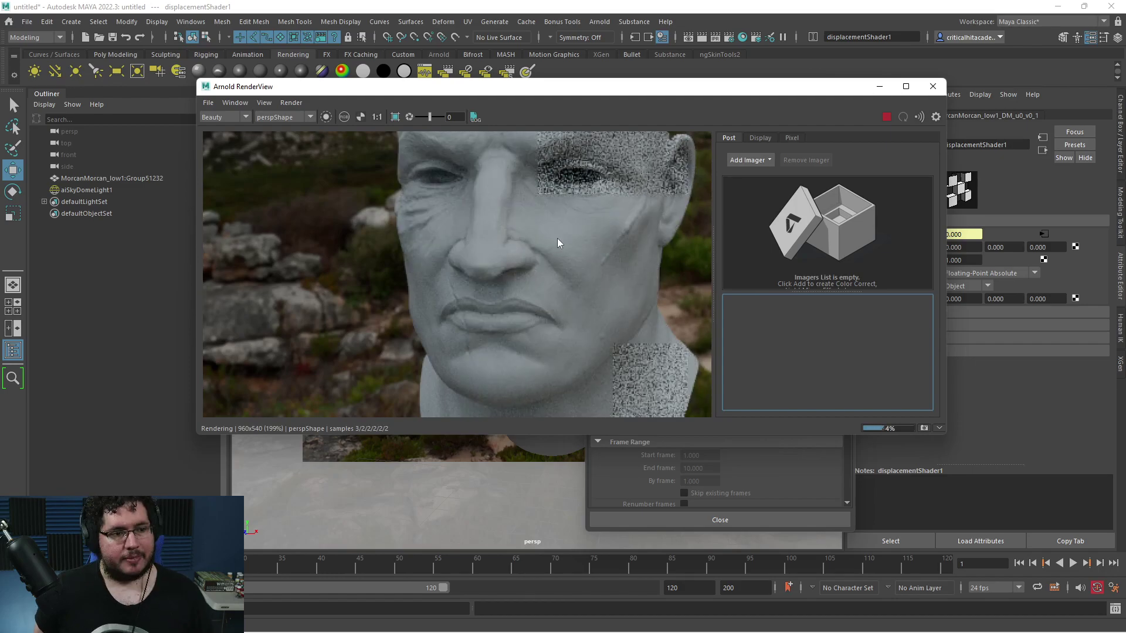
scroll(562, 238, "up", 4)
scroll(562, 236, "down", 4)
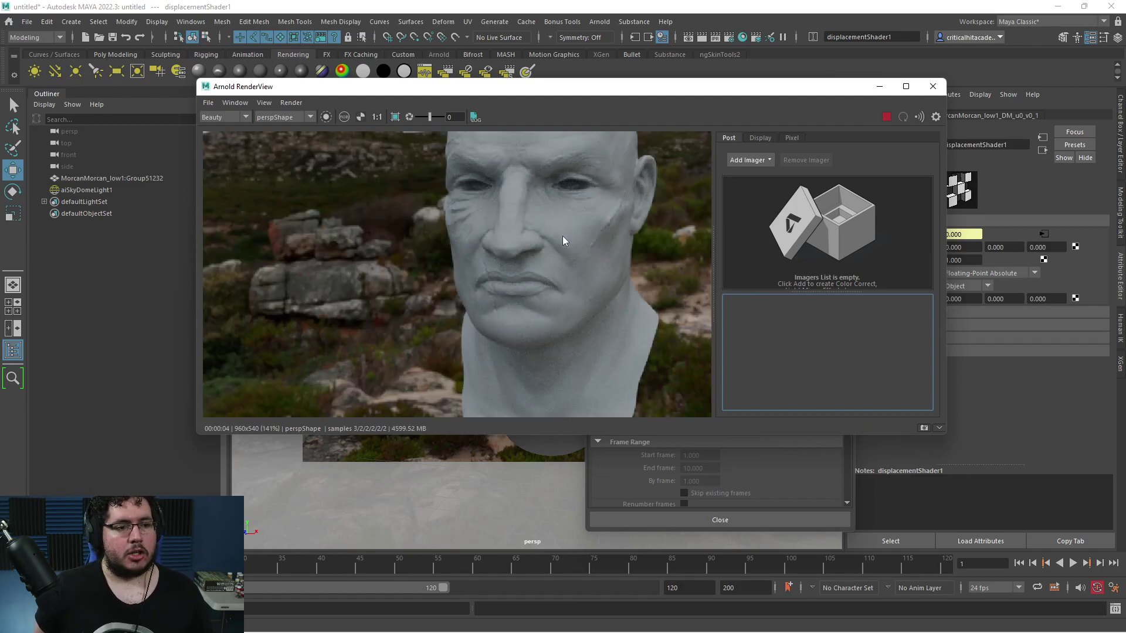
scroll(572, 235, "up", 2)
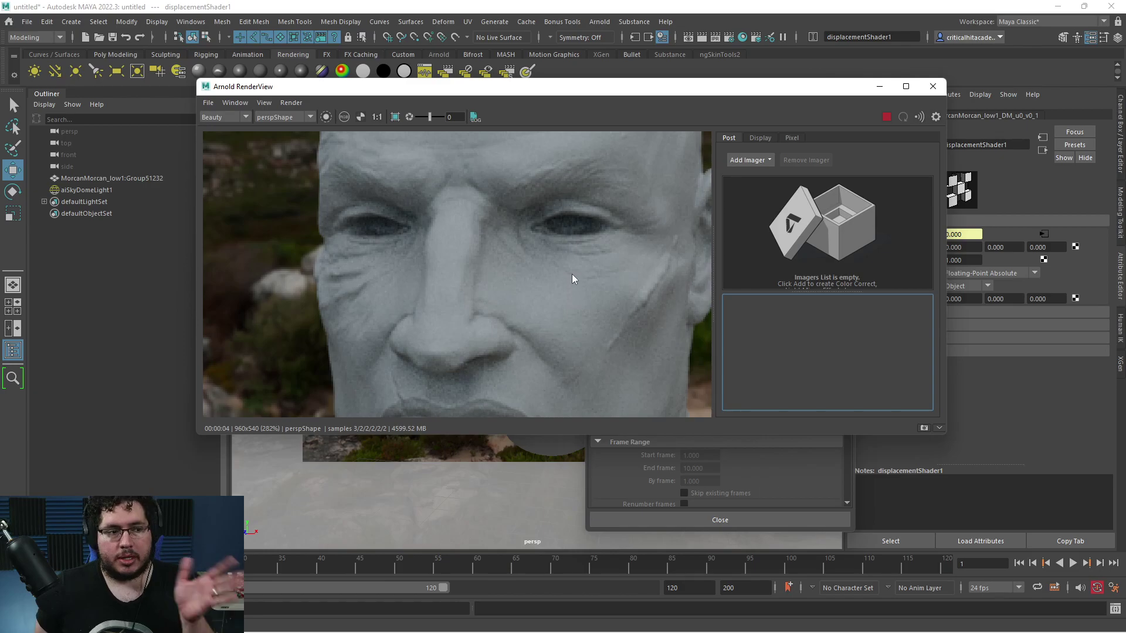
scroll(573, 284, "down", 4)
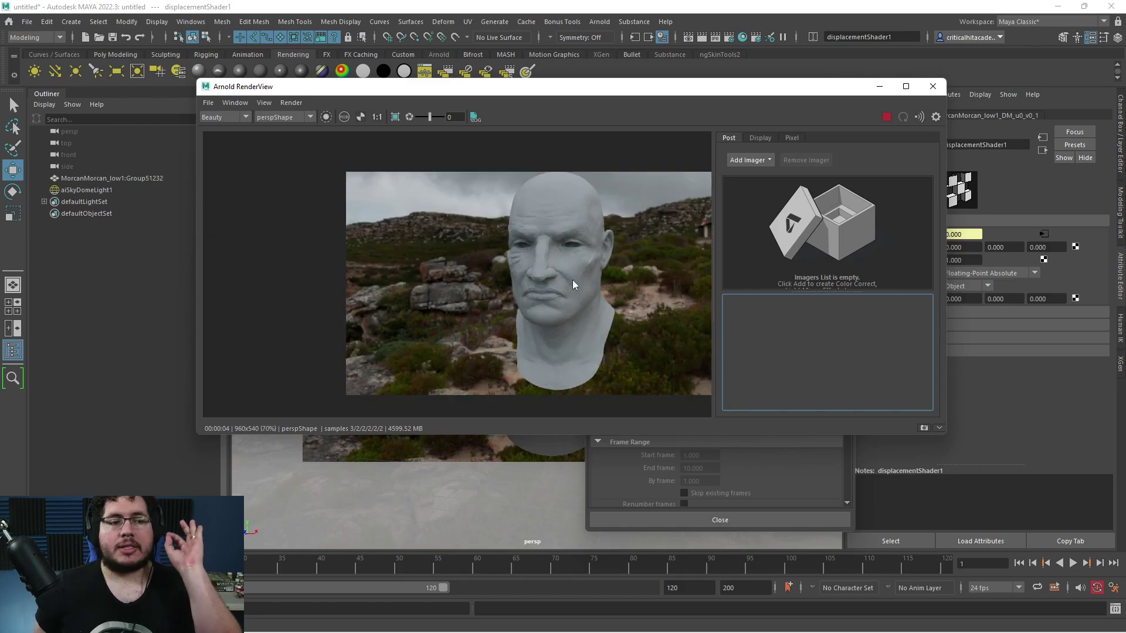
scroll(573, 265, "down", 2)
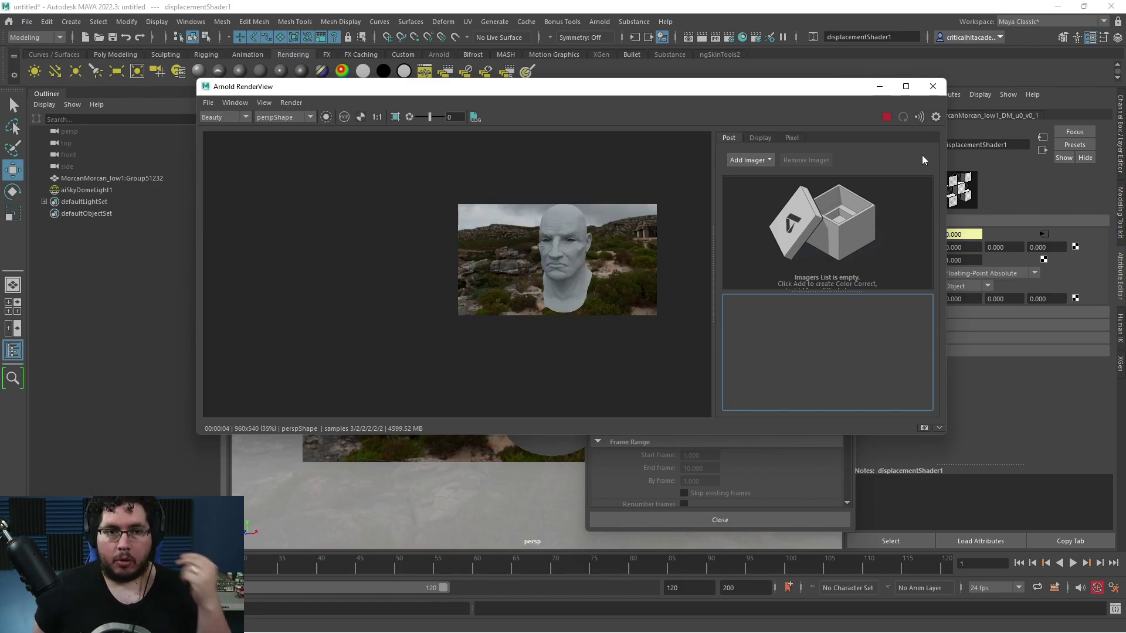
left_click(881, 87)
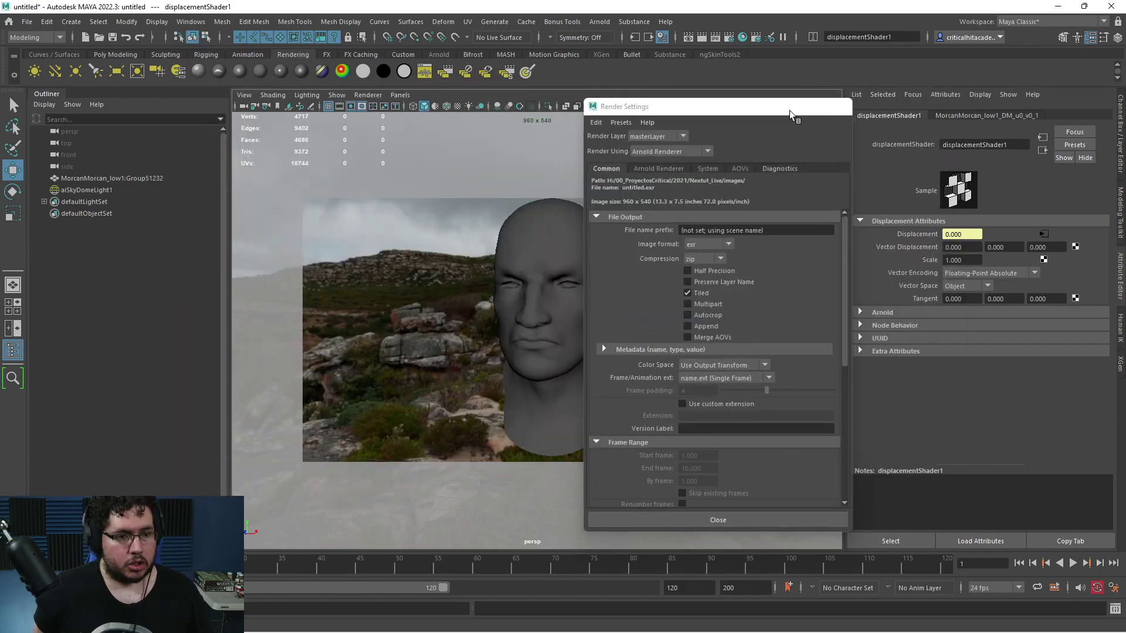
- Duplicate the head mesh and place a smaller copy to the left of the original
left_click(790, 109)
left_click(572, 315)
key("ctrl+d")
left_click_drag(545, 267, 323, 262)
key("r")
- Duplicate the head again, move the copy right of the original, scale it to about 2.23 and rotate it about -22 degrees in Y
key("ctrl+d")
key("w")
left_click_drag(544, 268, 759, 268)
key("r")
left_click_drag(648, 267, 878, 305)
key("e")
left_click_drag(815, 281, 698, 278)
left_click_drag(619, 364, 592, 371, "alt")
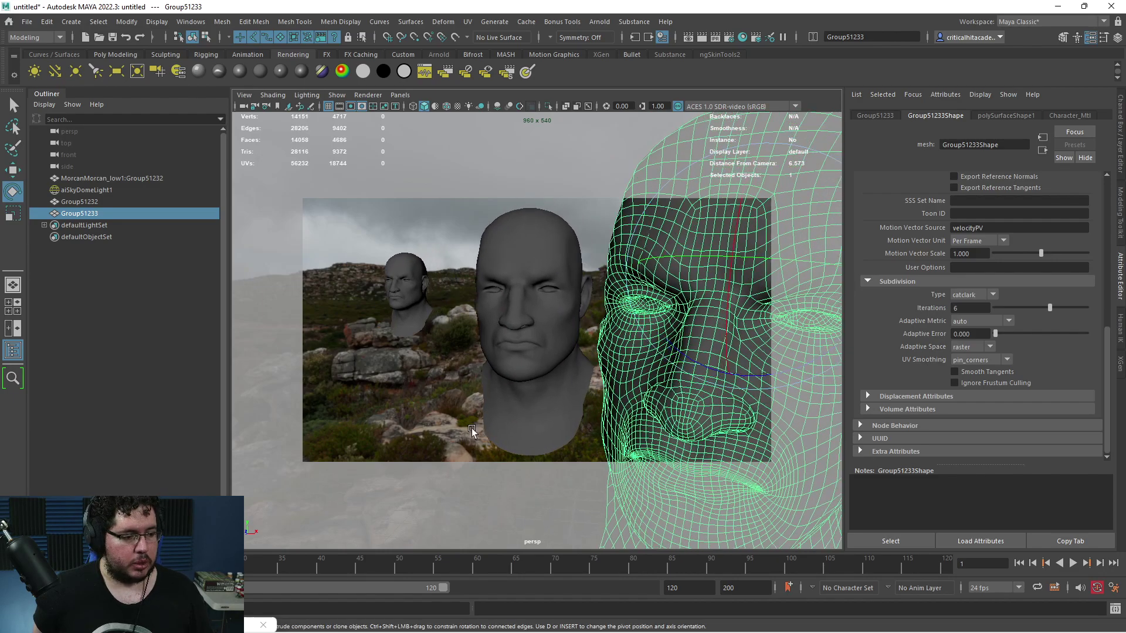
key("ctrl+a")
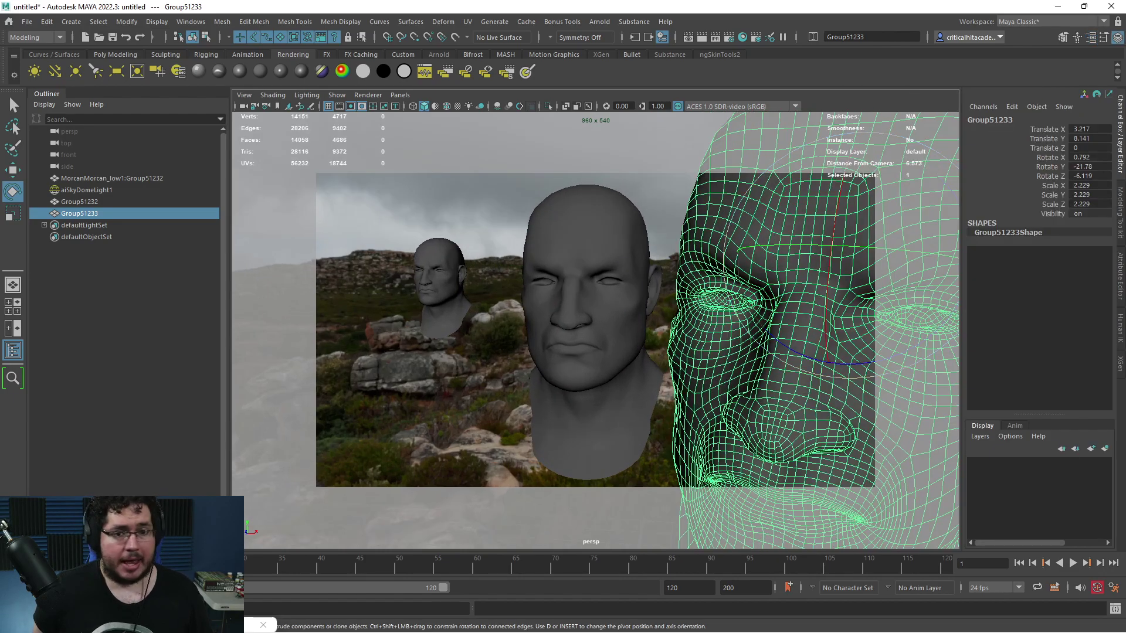
- Start an Arnold render of the three heads, closing the stalled render window and launching a fresh one
left_click(206, 630)
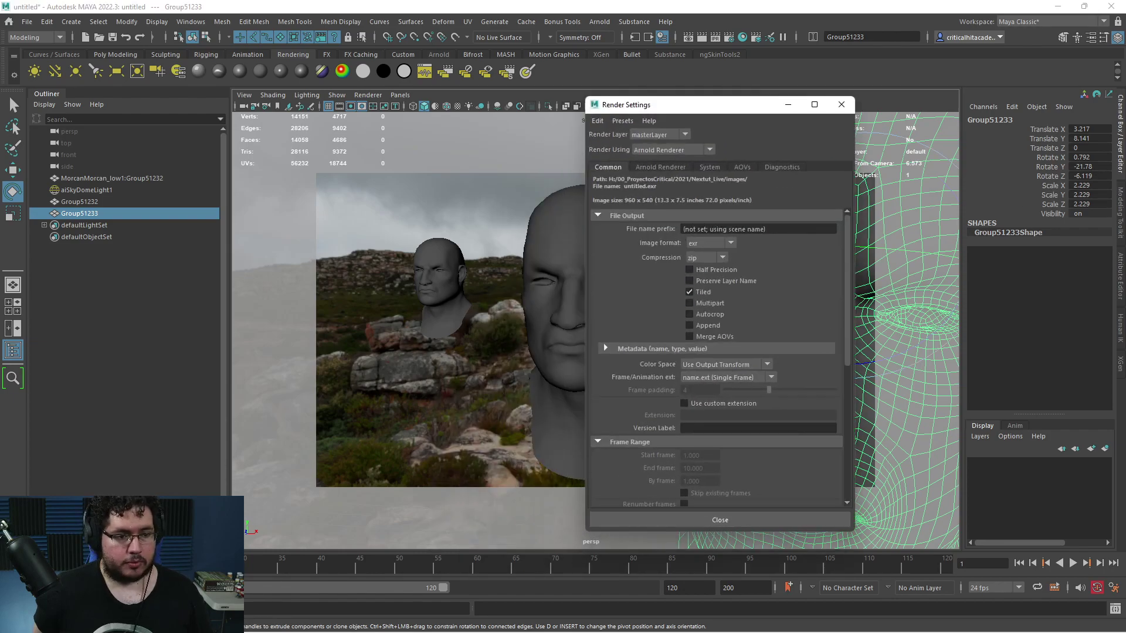
left_click(205, 599)
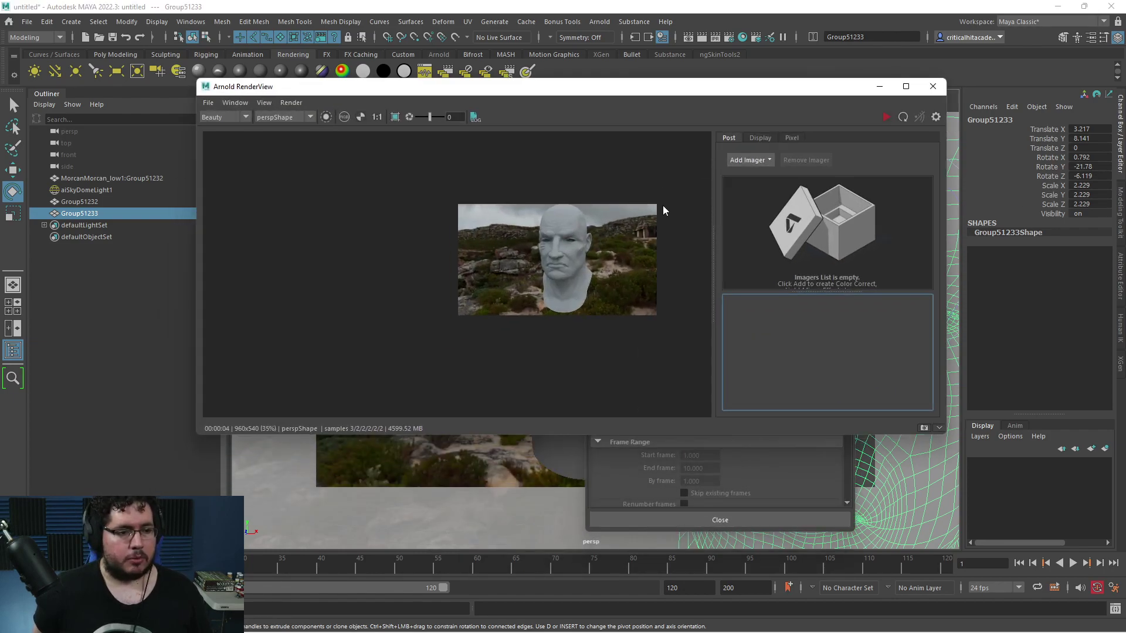
left_click(885, 117)
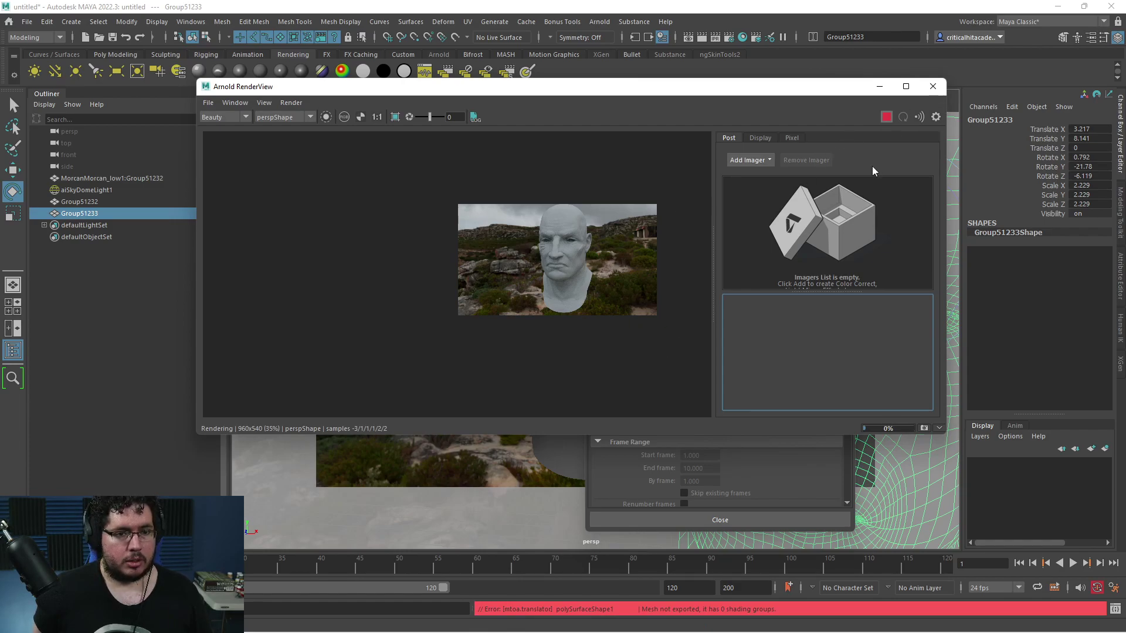
left_click(932, 86)
left_click(600, 22)
left_click(615, 45)
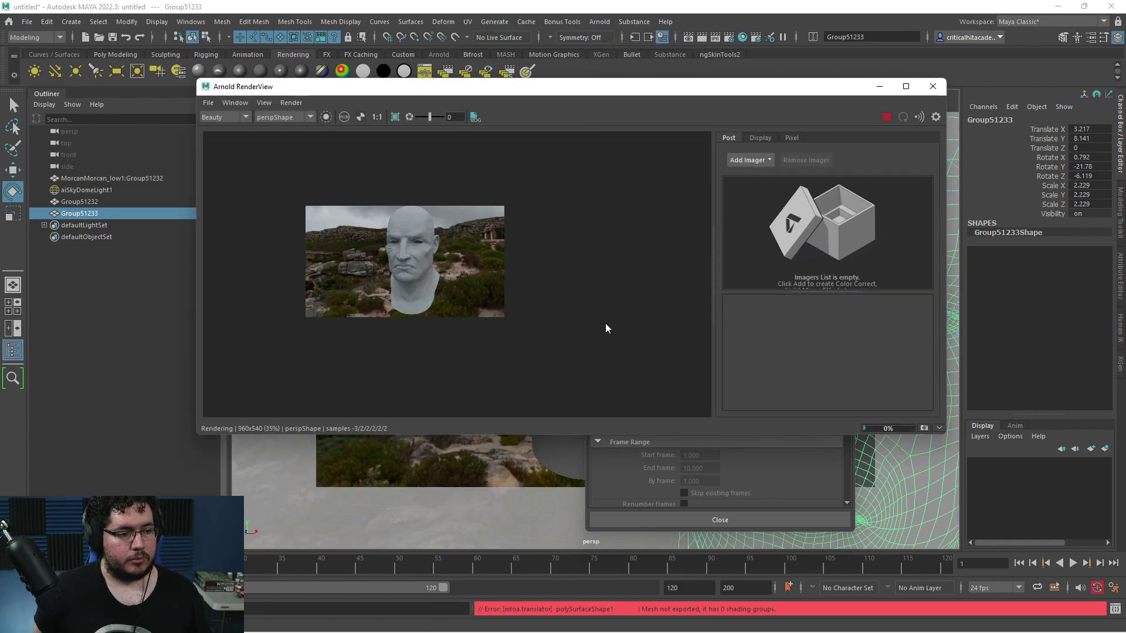
left_click(529, 537)
scroll(534, 299, "up", 4)
scroll(547, 261, "down", 2)
middle_click_drag(547, 262, 557, 278)
scroll(565, 276, "up", 2)
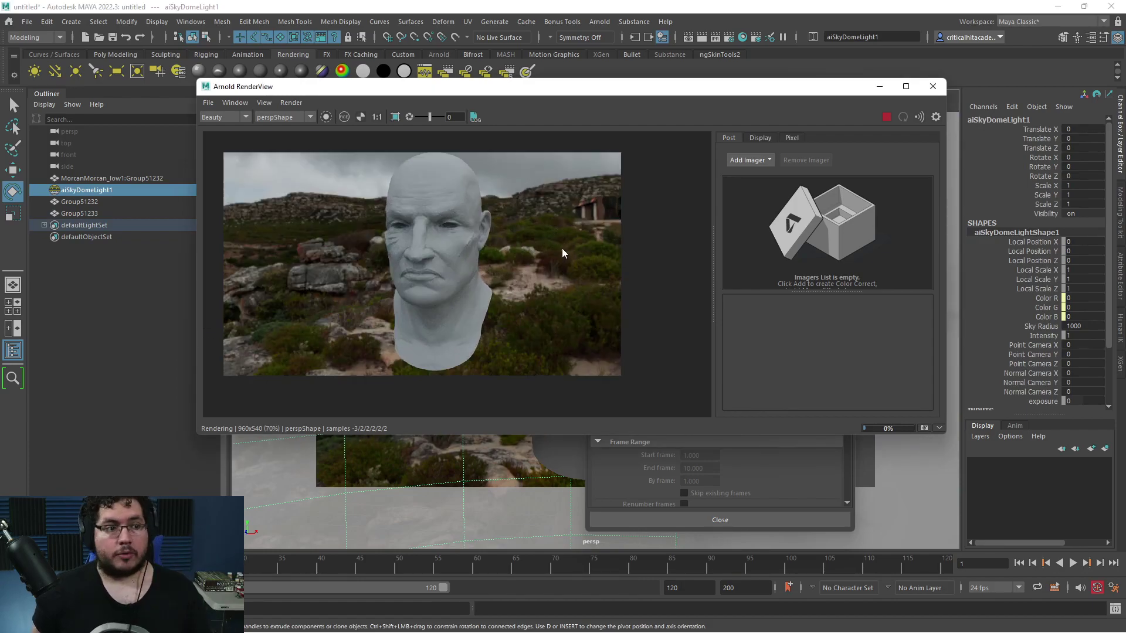
- Examine the middle head's facial displacement detail in the three-head render
middle_click_drag(539, 264, 569, 265)
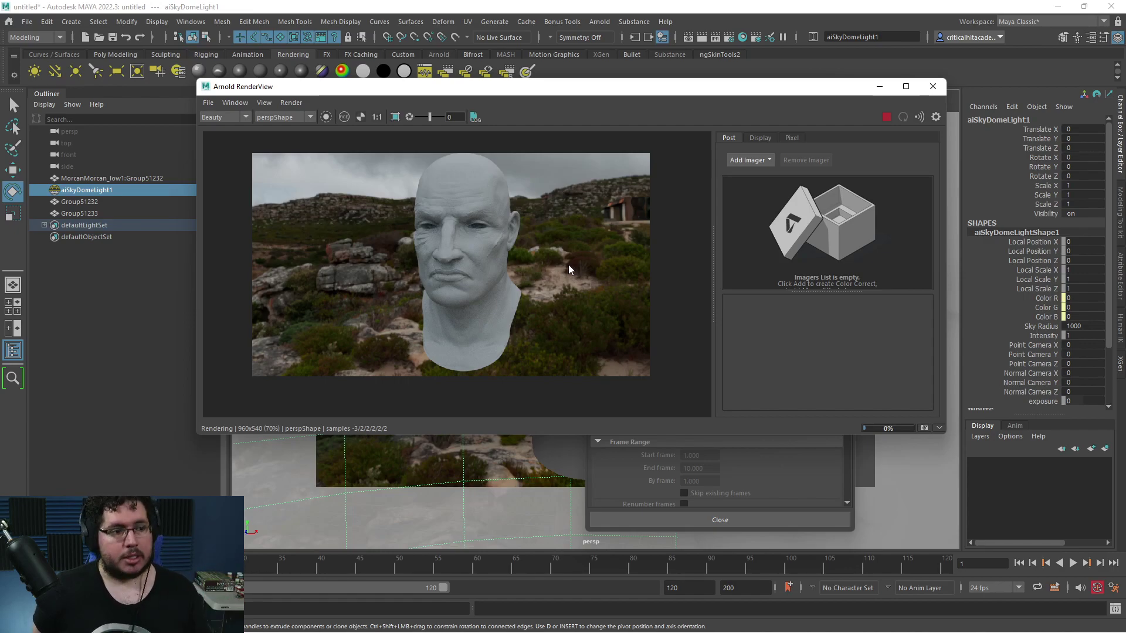
scroll(568, 265, "down", 1)
scroll(568, 265, "up", 1)
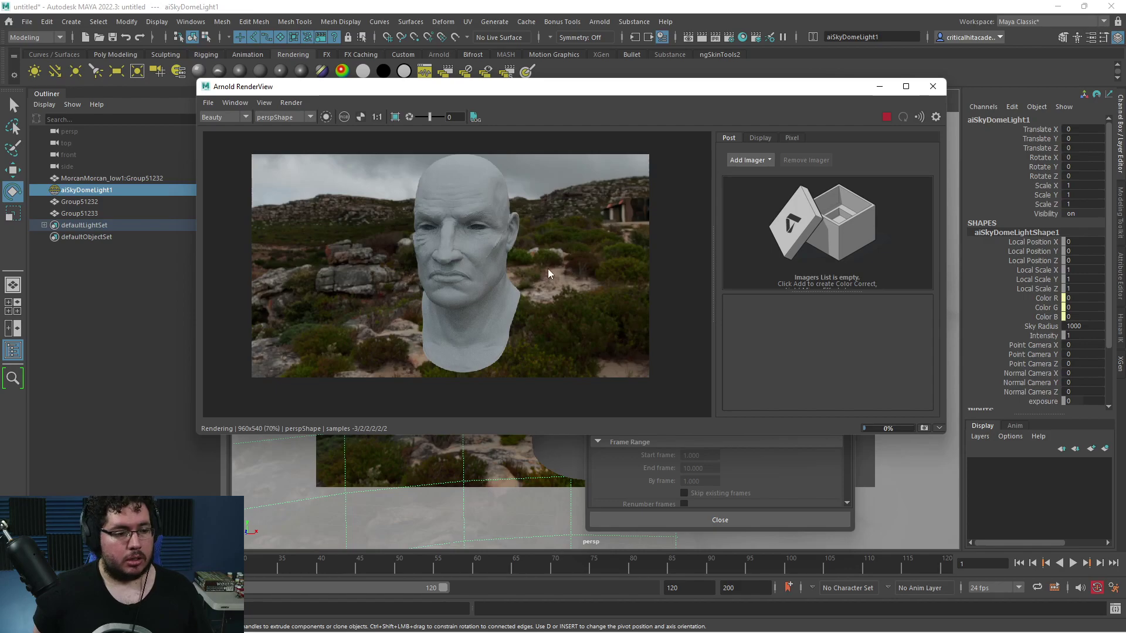
middle_click_drag(548, 268, 537, 268)
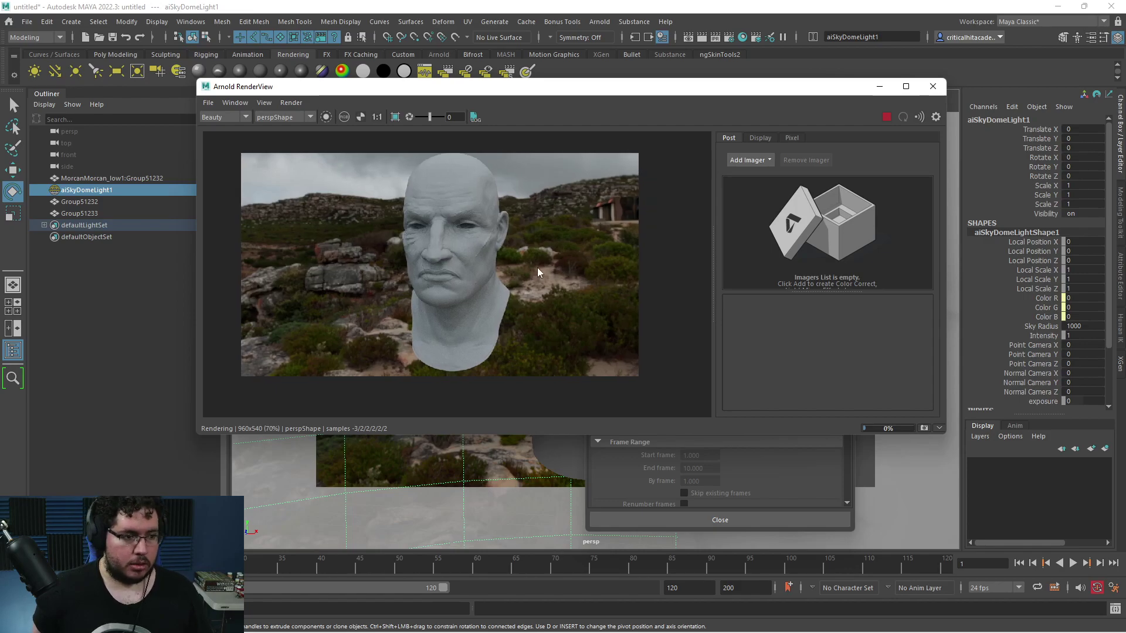
scroll(446, 283, "up", 1)
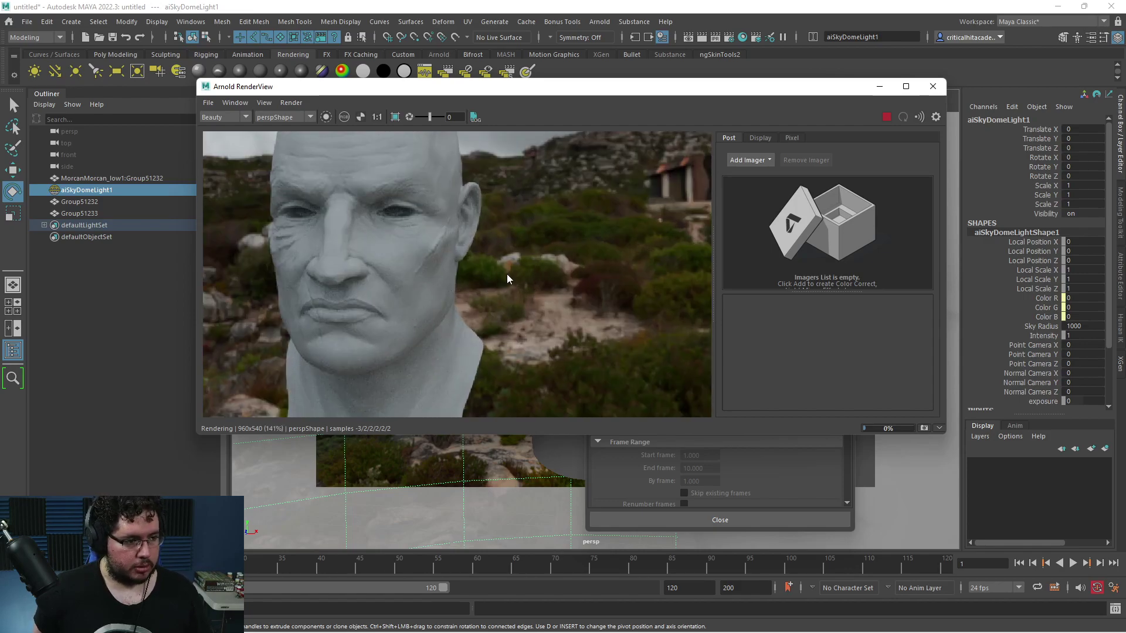
scroll(476, 283, "down", 1)
scroll(476, 284, "down", 1)
scroll(477, 284, "up", 1)
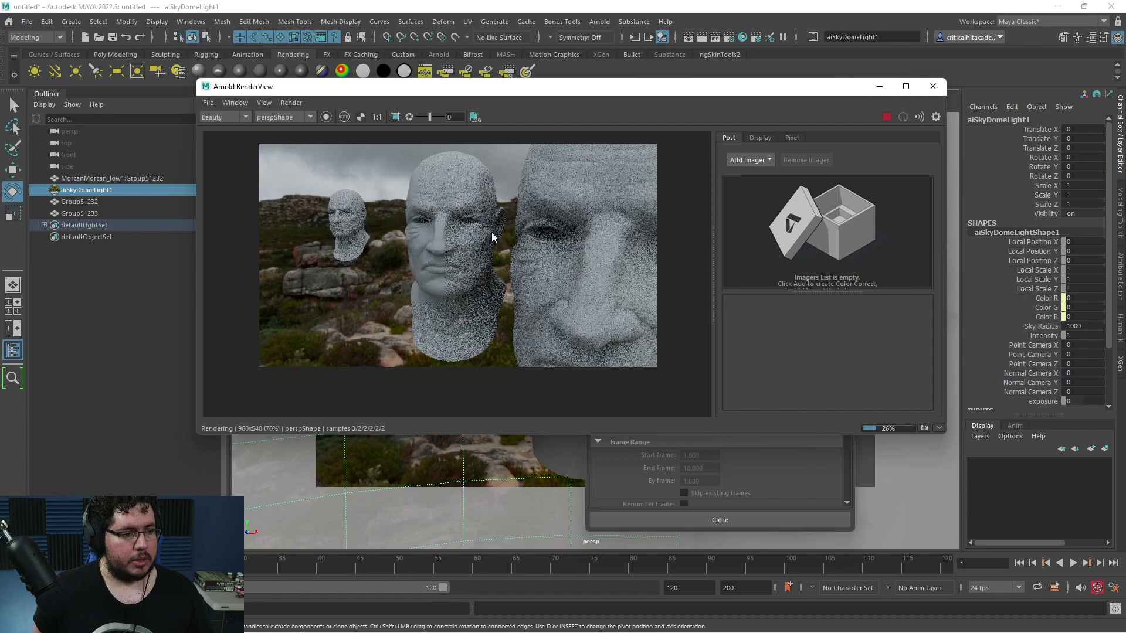
scroll(432, 251, "up", 4)
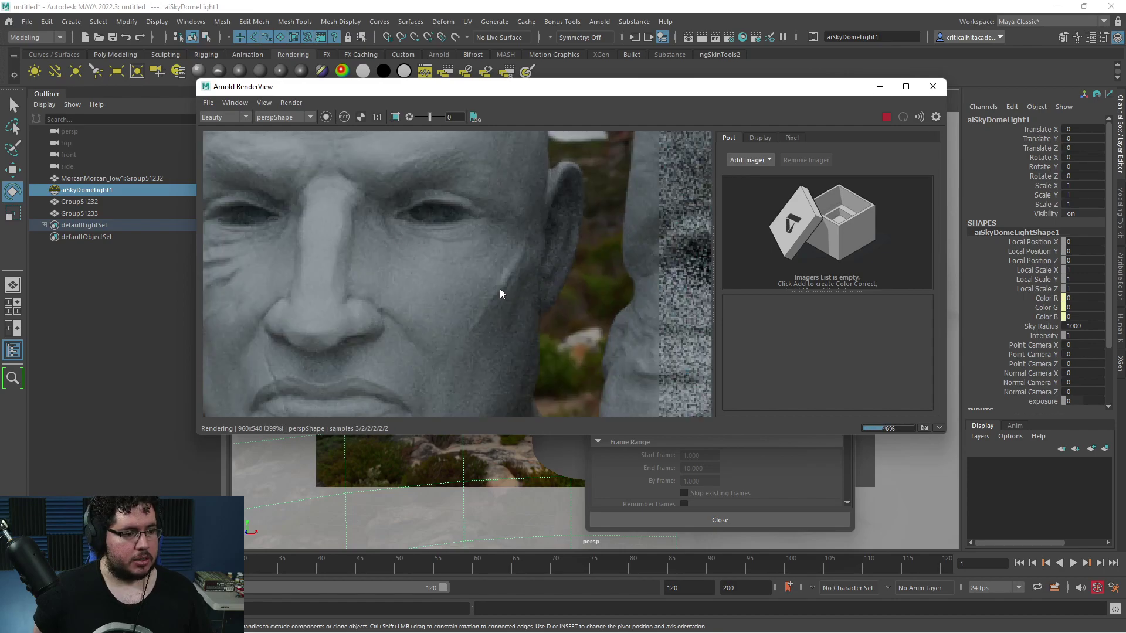
scroll(579, 293, "down", 4)
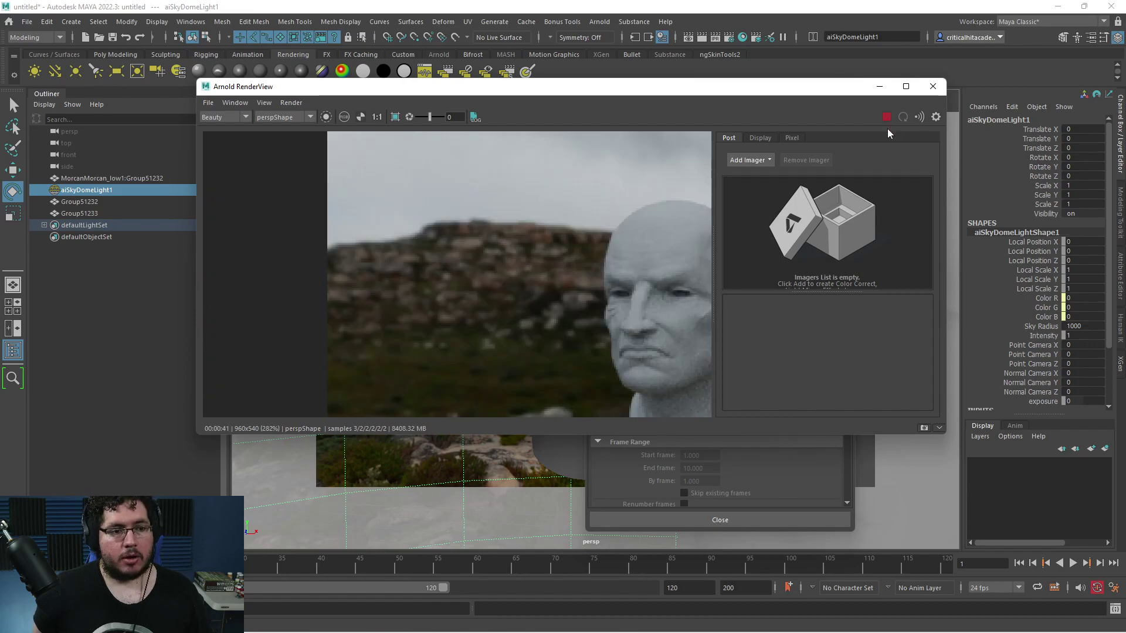
- Compare the displacement detail across the three rendered heads, inspecting the large head's nose, eye and cheek closely
middle_click_drag(565, 303, 361, 241)
scroll(561, 287, "down", 1)
middle_click_drag(621, 299, 446, 267)
middle_click_drag(547, 270, 418, 256)
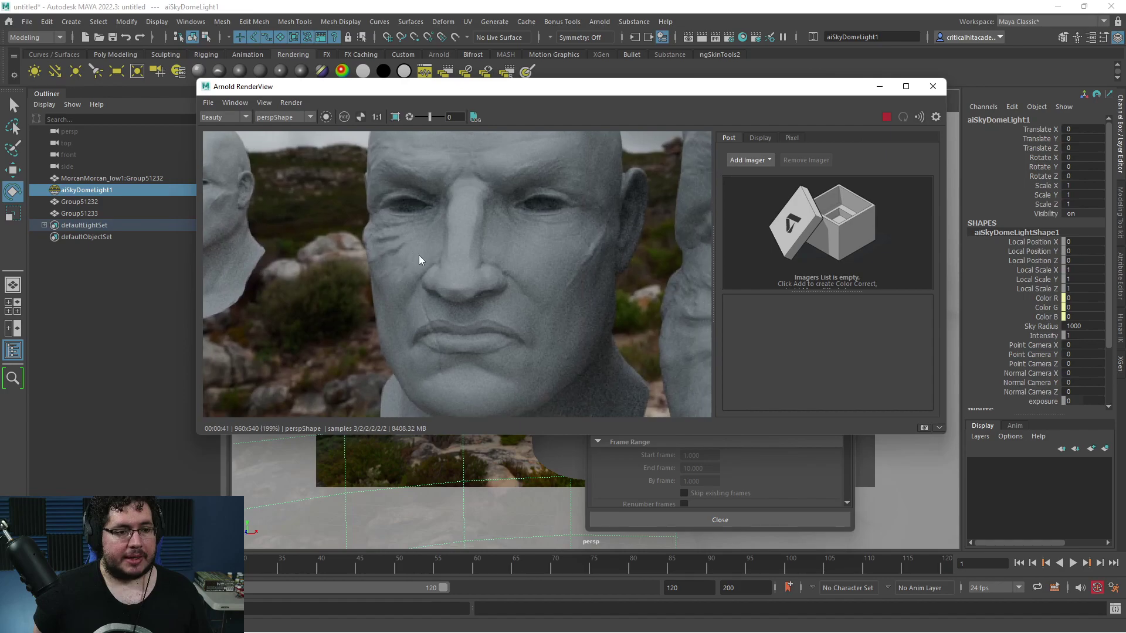
middle_click_drag(603, 297, 425, 275)
scroll(570, 296, "down", 3)
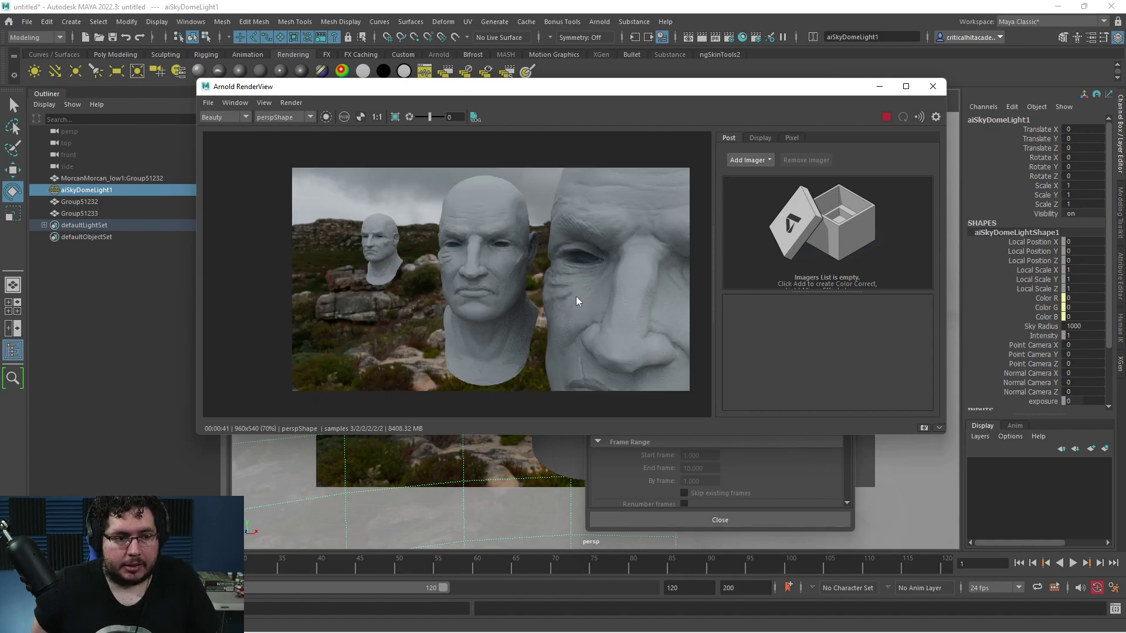
middle_click_drag(576, 297, 493, 272)
scroll(569, 294, "up", 1)
scroll(568, 298, "up", 4)
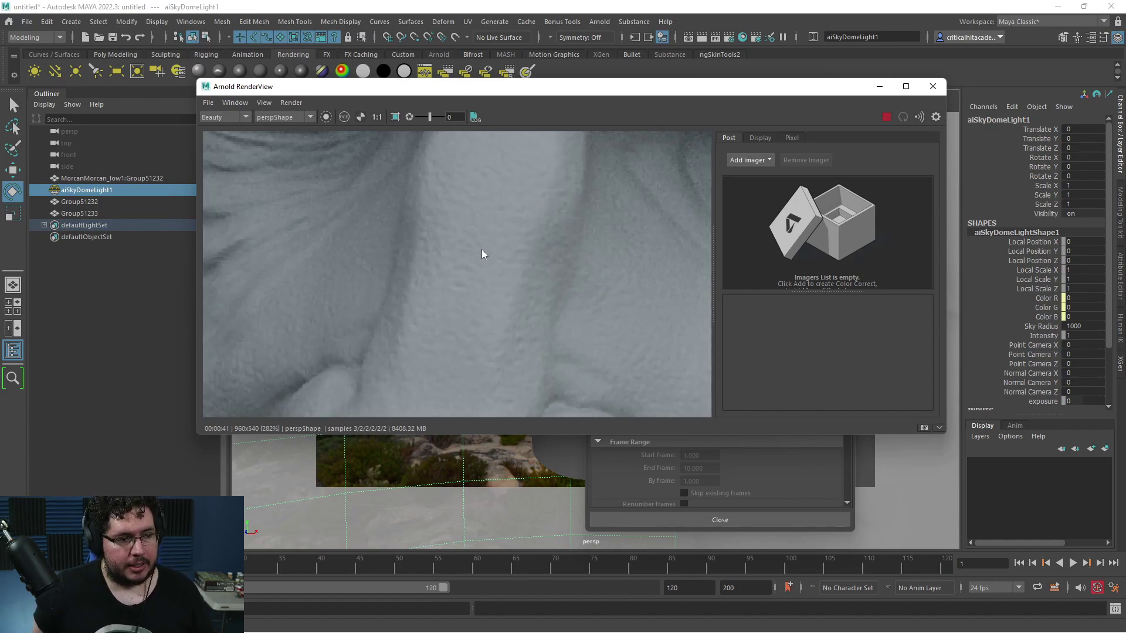
scroll(482, 334, "down", 2)
scroll(484, 332, "up", 3)
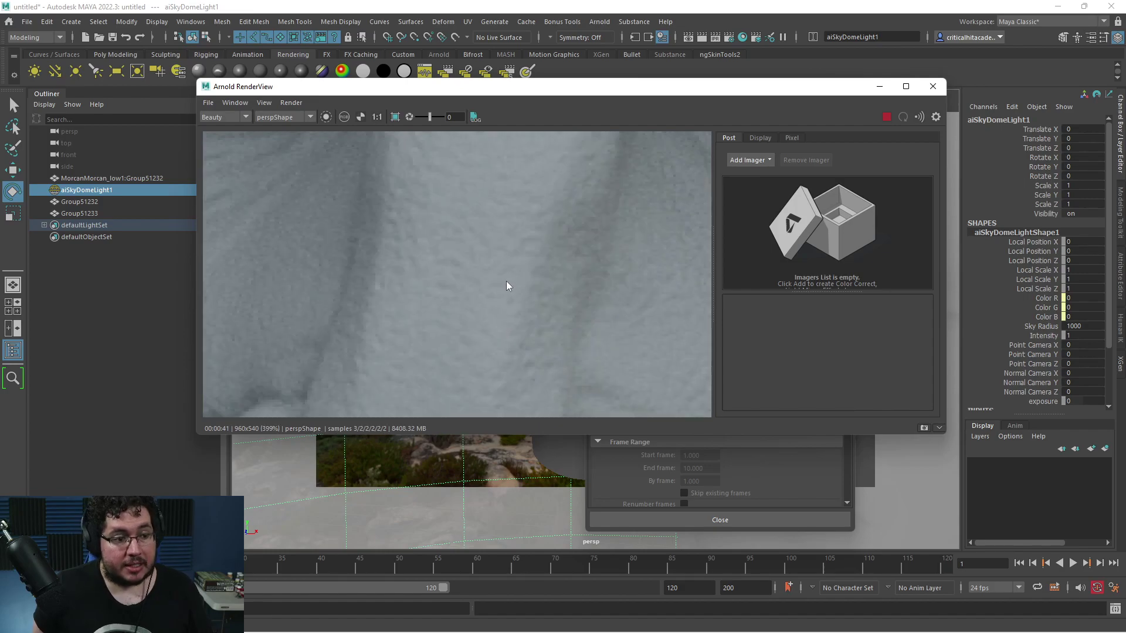
scroll(508, 282, "down", 5)
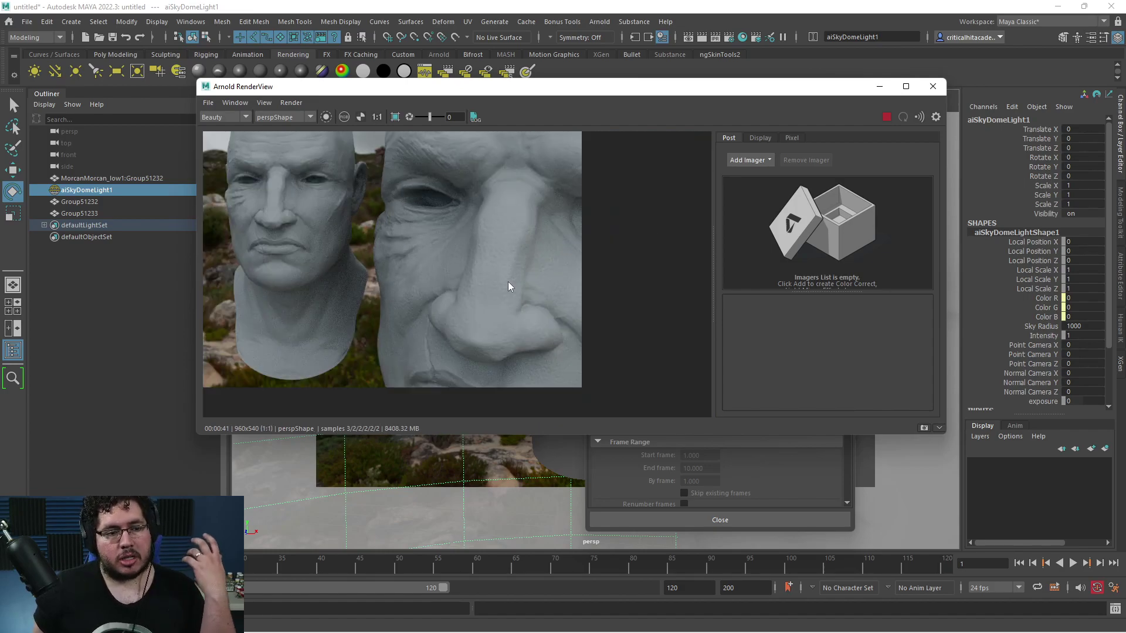
scroll(508, 281, "up", 1)
scroll(618, 312, "up", 1)
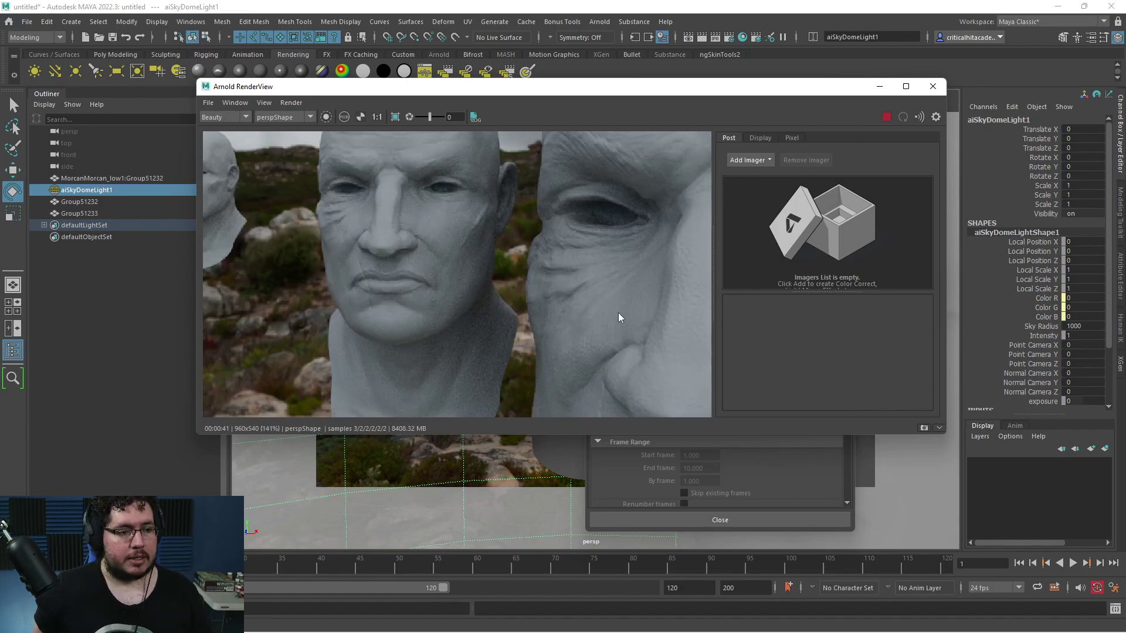
scroll(618, 312, "down", 3)
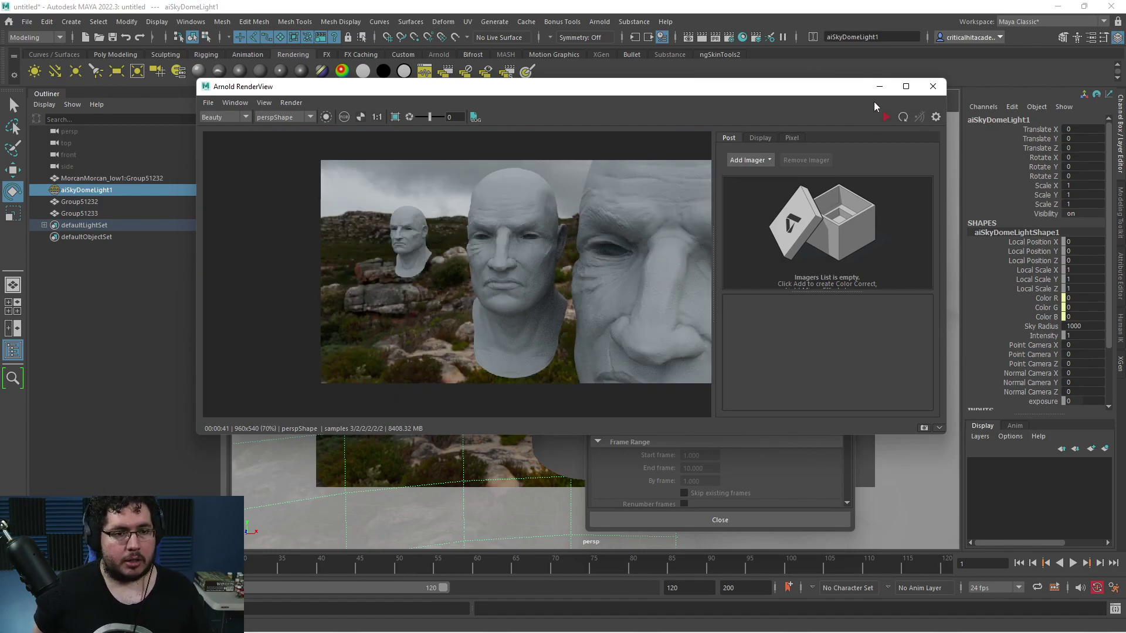
- Close the render window and delete the large and small duplicate heads, keeping only the original
left_click(932, 86)
left_click(842, 105)
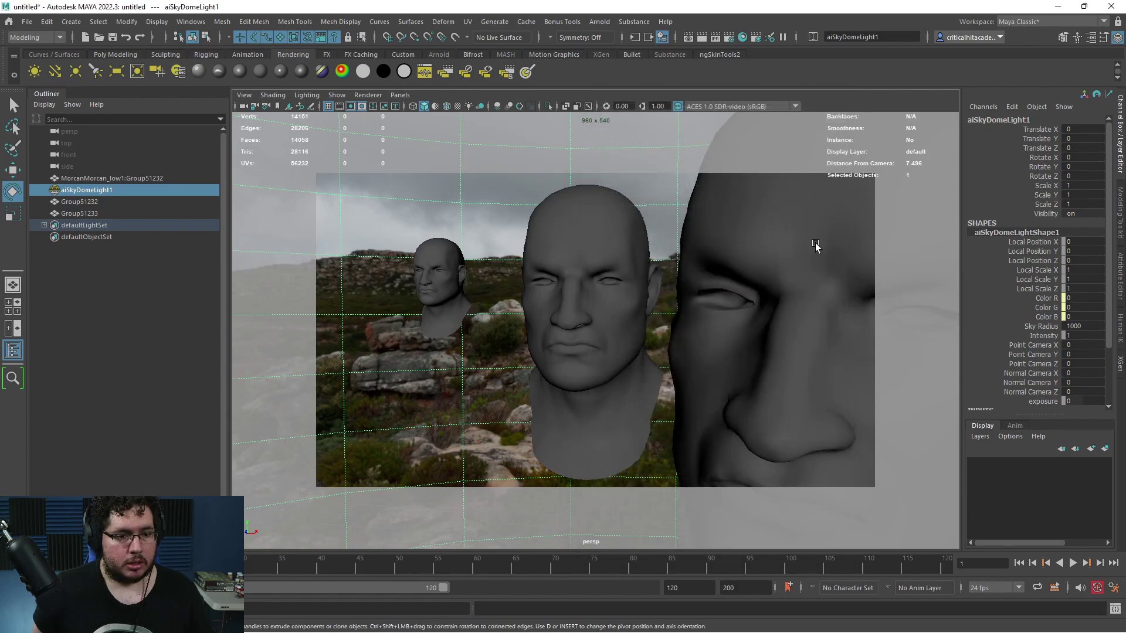
left_click(816, 245)
key("Delete")
left_click(431, 268)
key("Delete")
left_click_drag(575, 317, 597, 256, "alt")
- Add a lattice deformer to the remaining head and switch the lattice to component mode
left_click(607, 280)
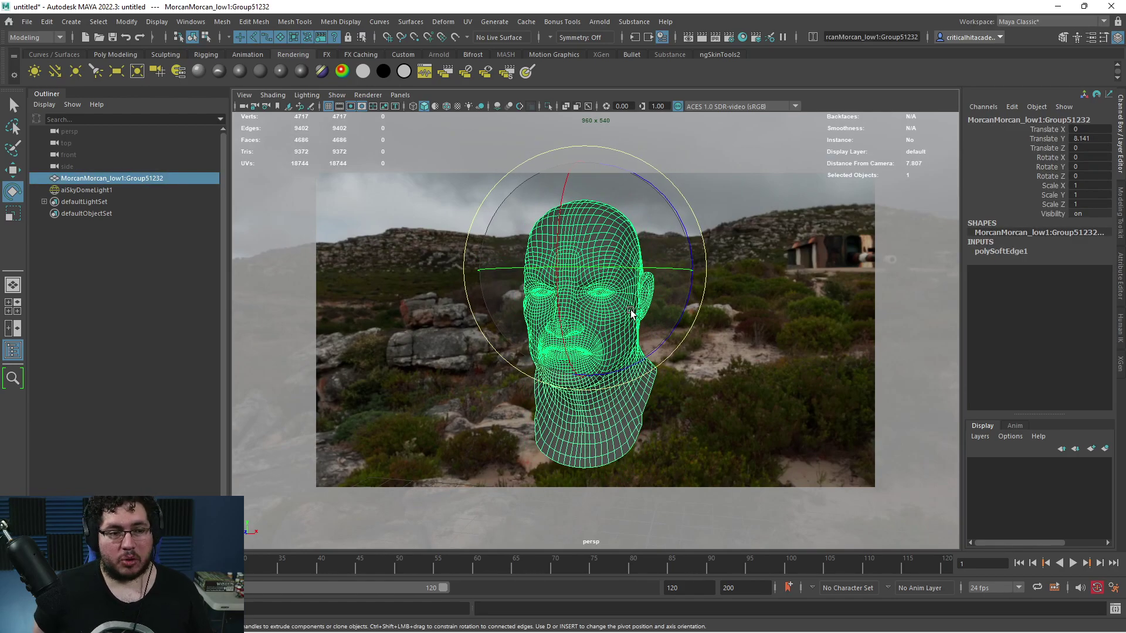
left_click(444, 22)
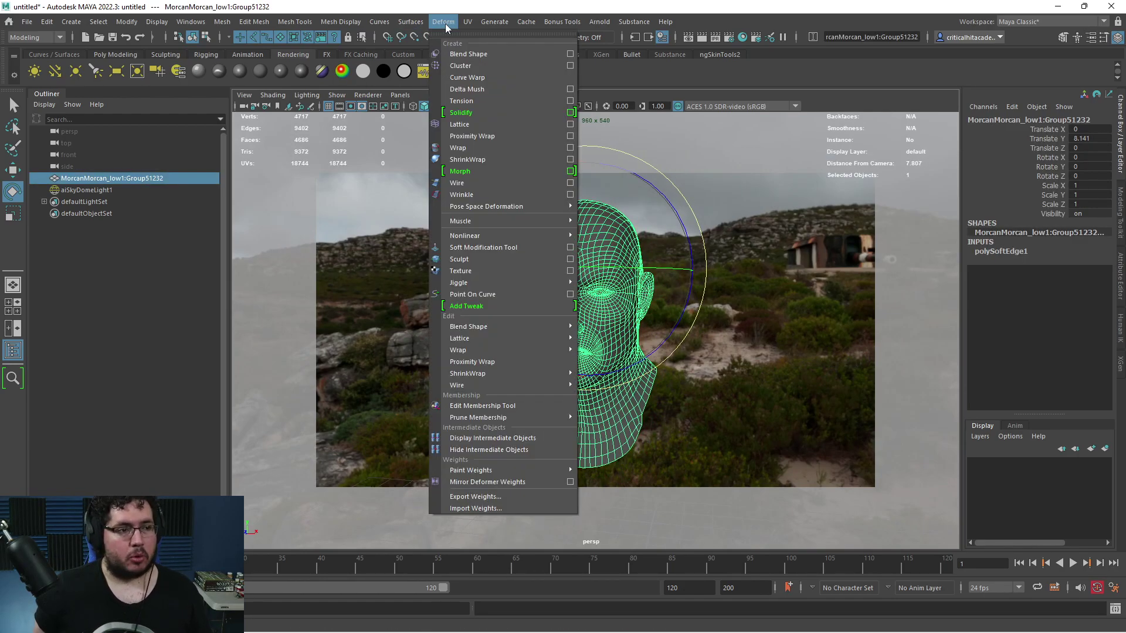
left_click(481, 126)
left_click(640, 184)
left_click(641, 185)
key("F8")
- Rotate the lattice's top row of points and then its middle row to twist the head
left_click_drag(744, 171, 482, 245)
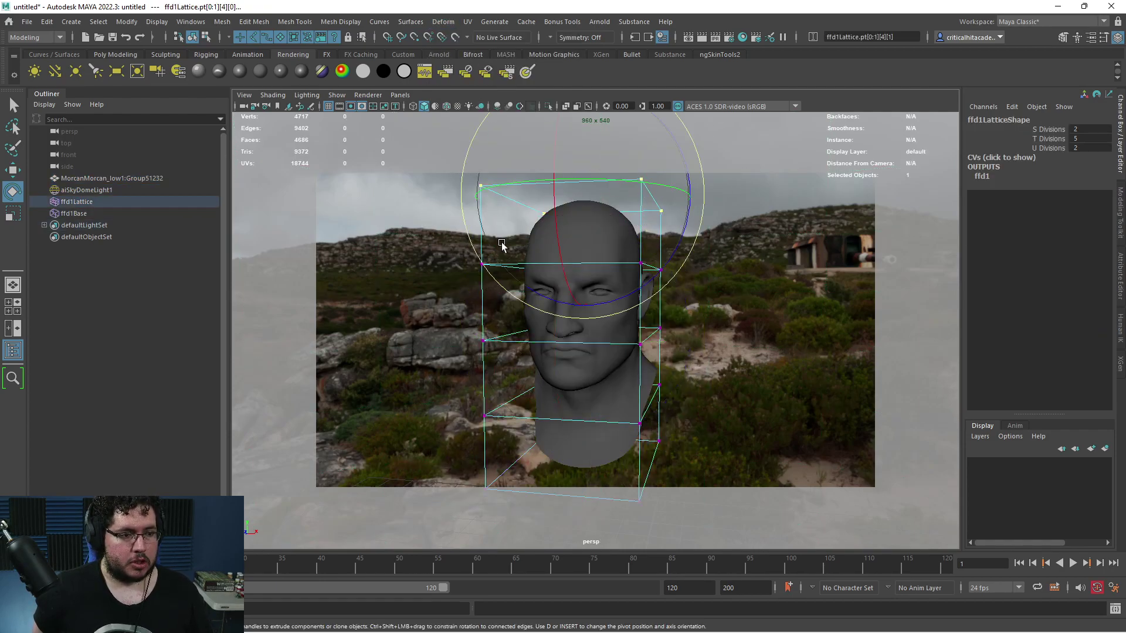
mouse_move(592, 239)
left_mouse_down()
mouse_move(620, 240)
mouse_move(598, 233)
left_mouse_up()
left_click_drag(681, 333, 473, 370)
mouse_move(619, 361)
left_mouse_down()
mouse_move(576, 345)
mouse_move(604, 346)
left_mouse_up()
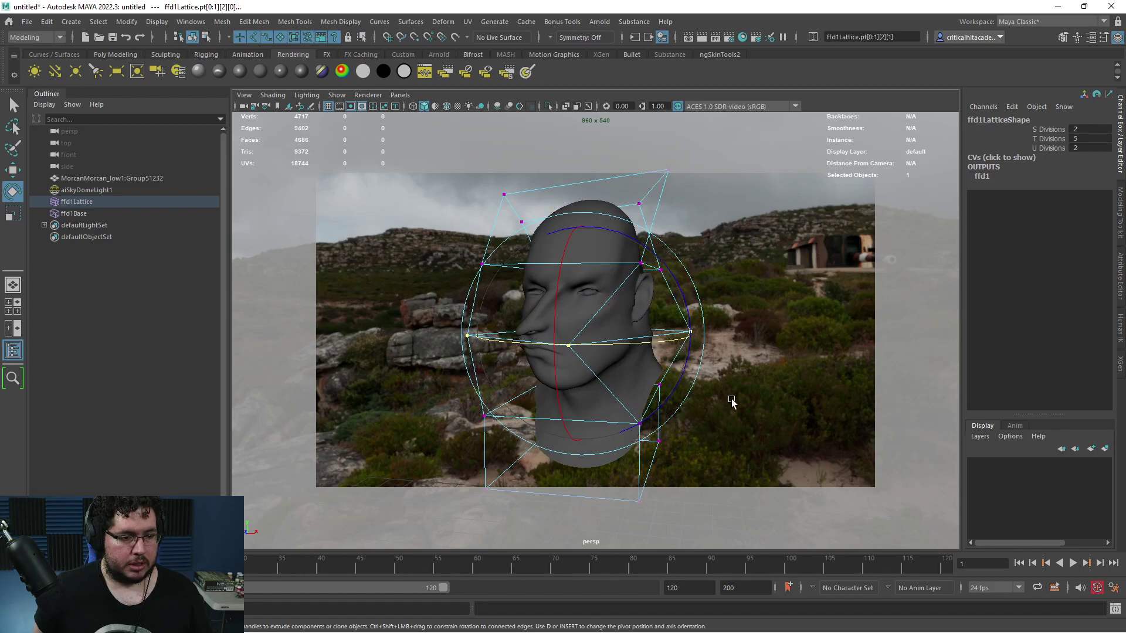
- Rotate the lattice points at brow level and around the neck to distort the head further, then select the head mesh
left_click_drag(734, 239, 453, 297)
mouse_move(504, 265)
left_mouse_down()
mouse_move(540, 264)
mouse_move(499, 268)
mouse_move(515, 270)
left_mouse_up()
key("ctrl+z")
left_click_drag(722, 399, 705, 476)
key("q")
left_click(757, 277)
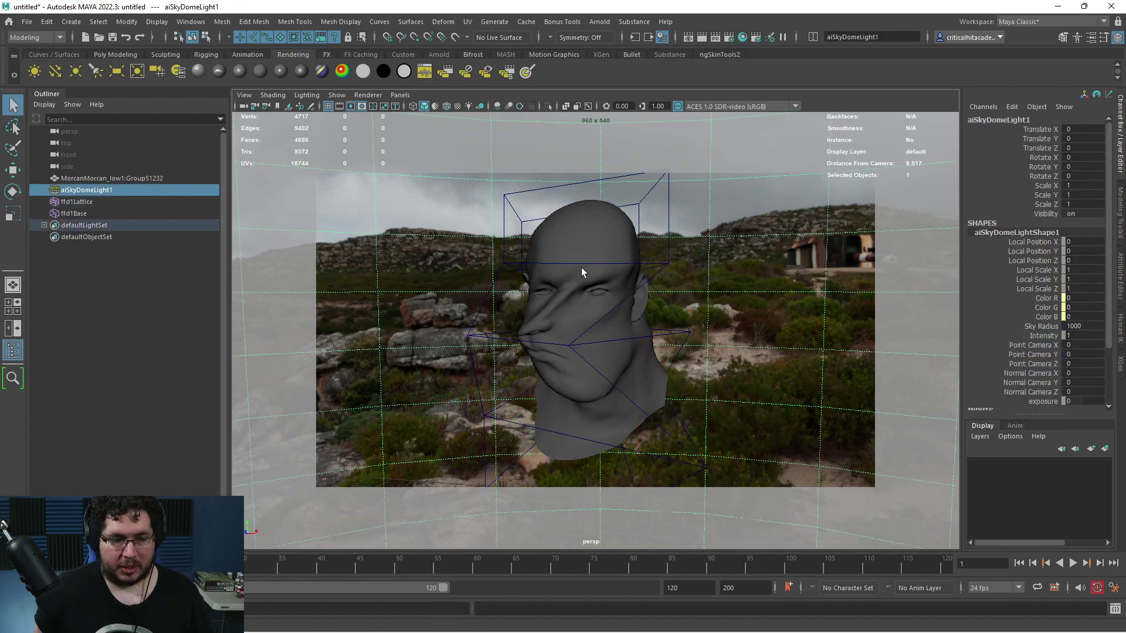
left_click(574, 239)
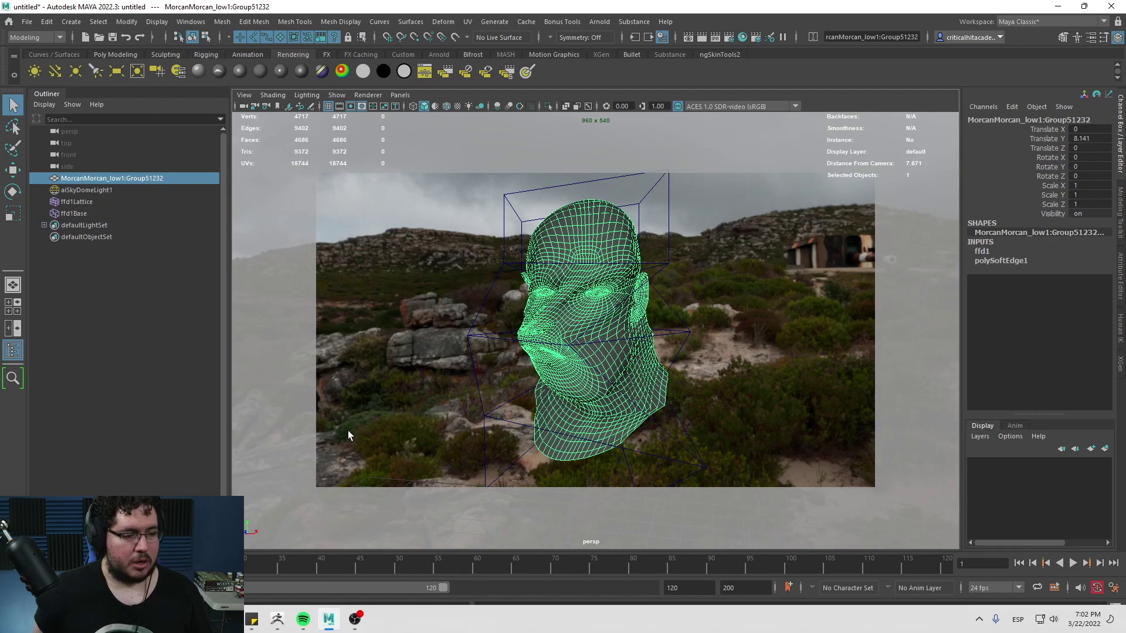
- Close the Hypershade window and start an Arnold render of the lattice-deformed head
key("alt+Tab")
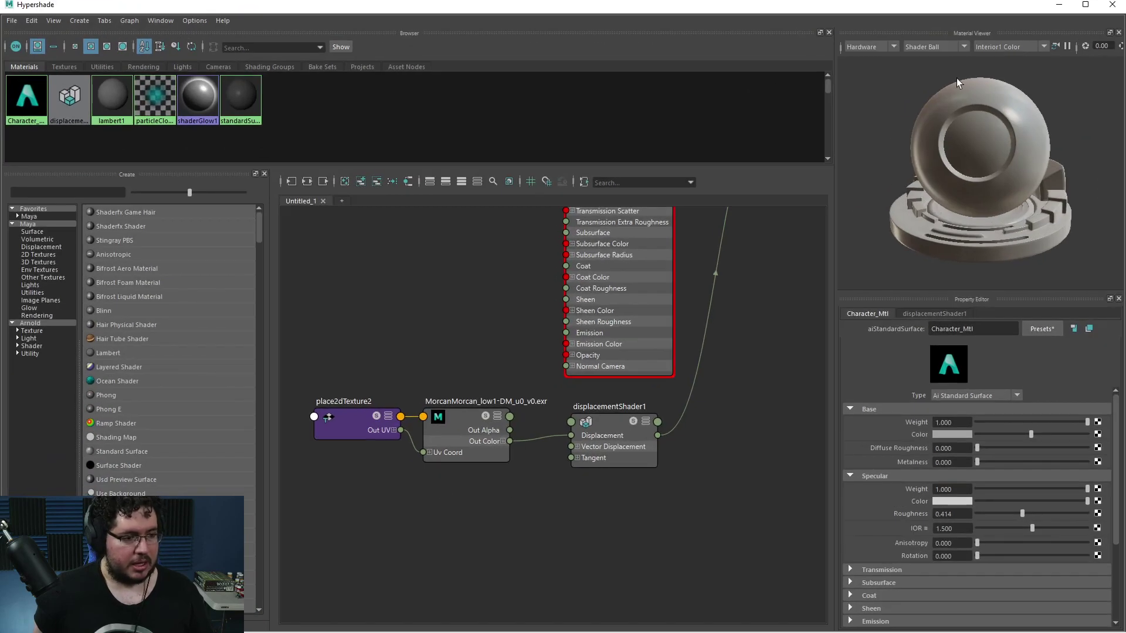
left_click(1112, 5)
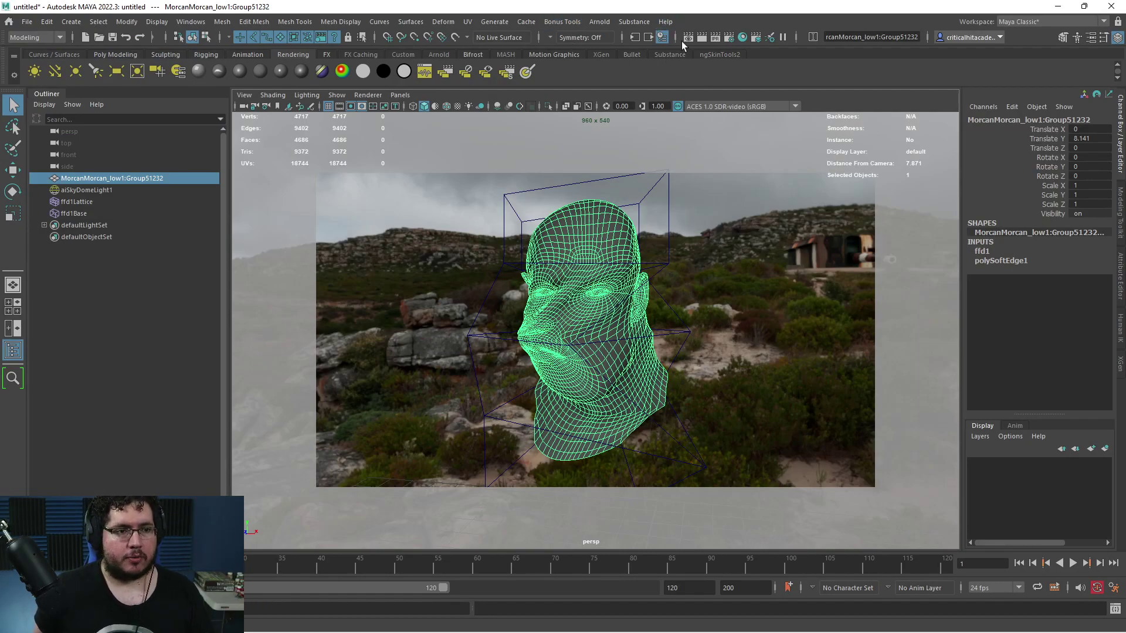
left_click(604, 25)
left_click(631, 44)
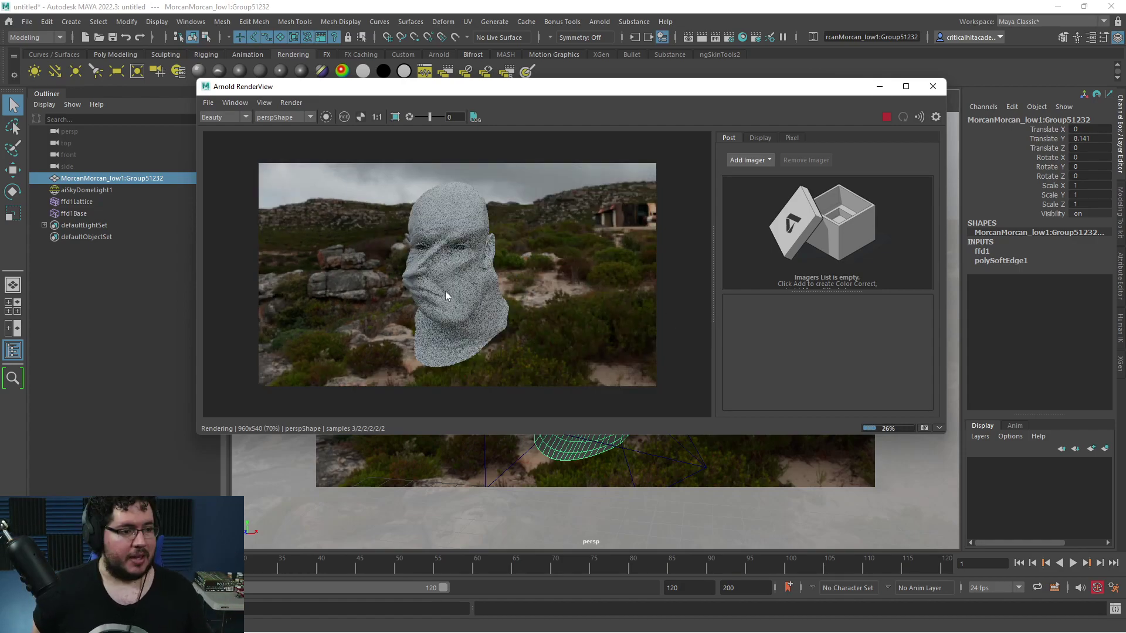
- Examine how the displacement detail follows the deformed nose, eyes, cheeks and mouth in the render
scroll(436, 280, "up", 5)
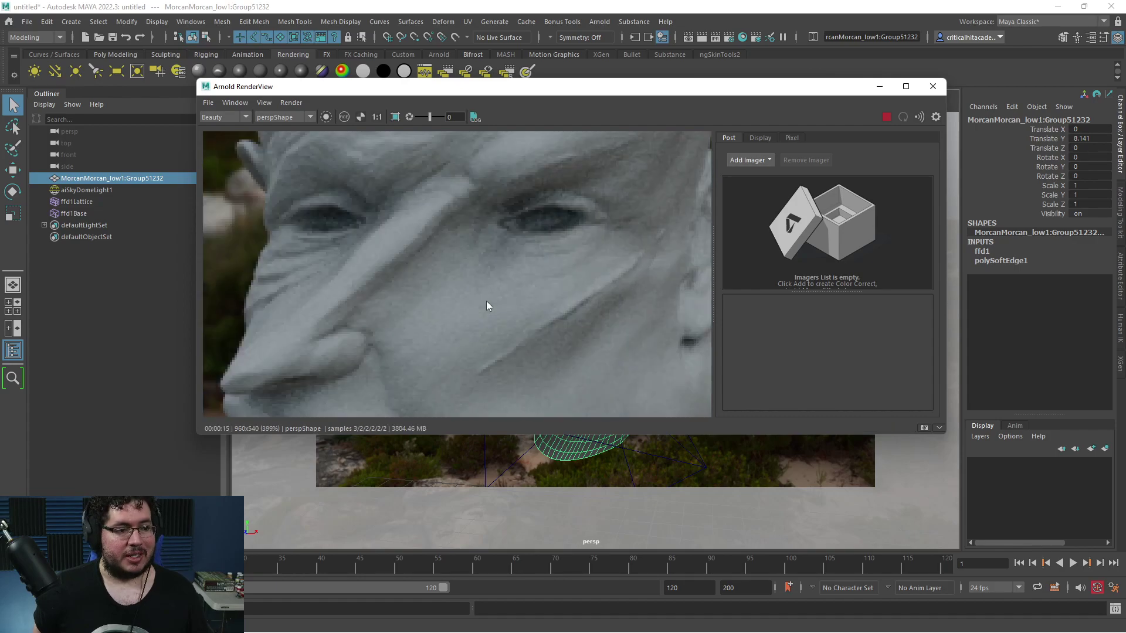
scroll(536, 291, "down", 3)
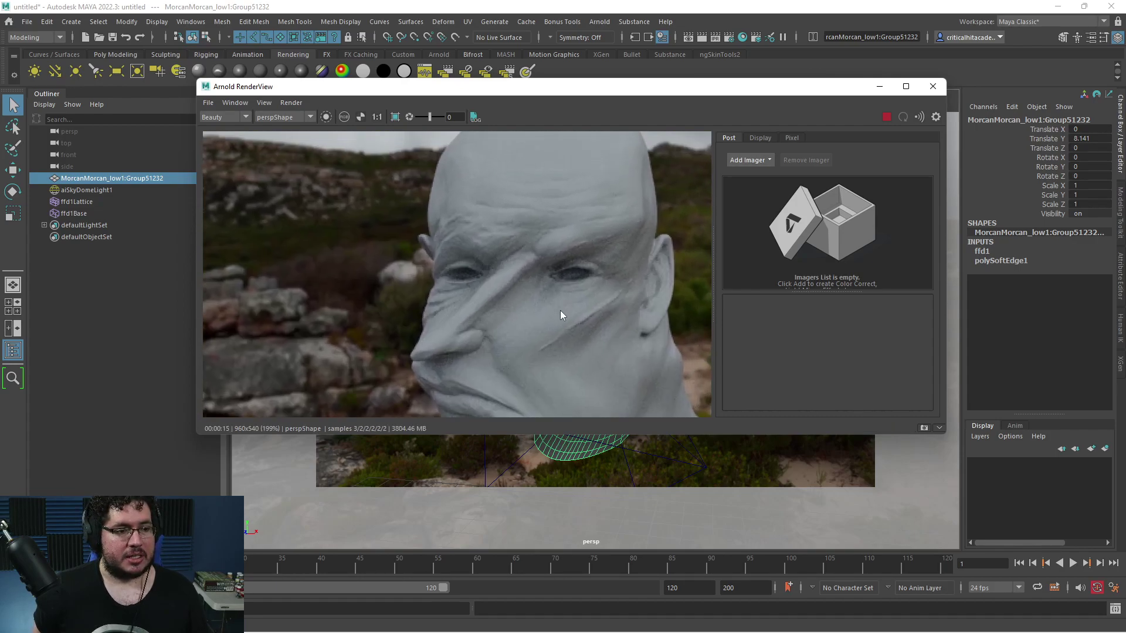
scroll(561, 311, "up", 1)
middle_click_drag(520, 246, 557, 195)
middle_click_drag(560, 363, 548, 273)
scroll(583, 299, "down", 3)
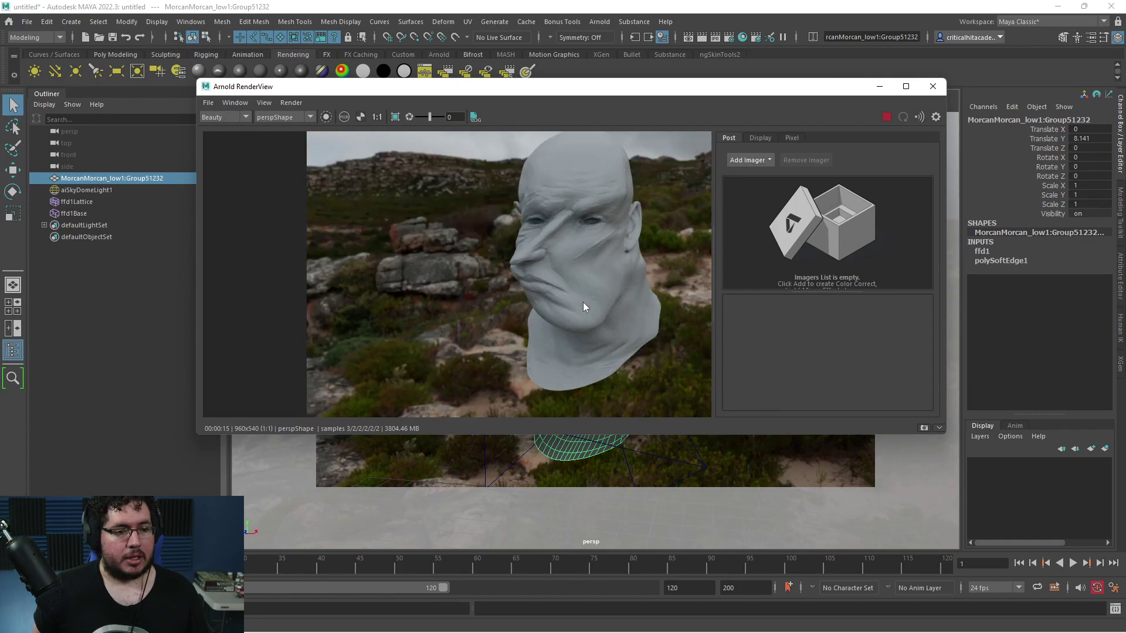
scroll(583, 302, "up", 1)
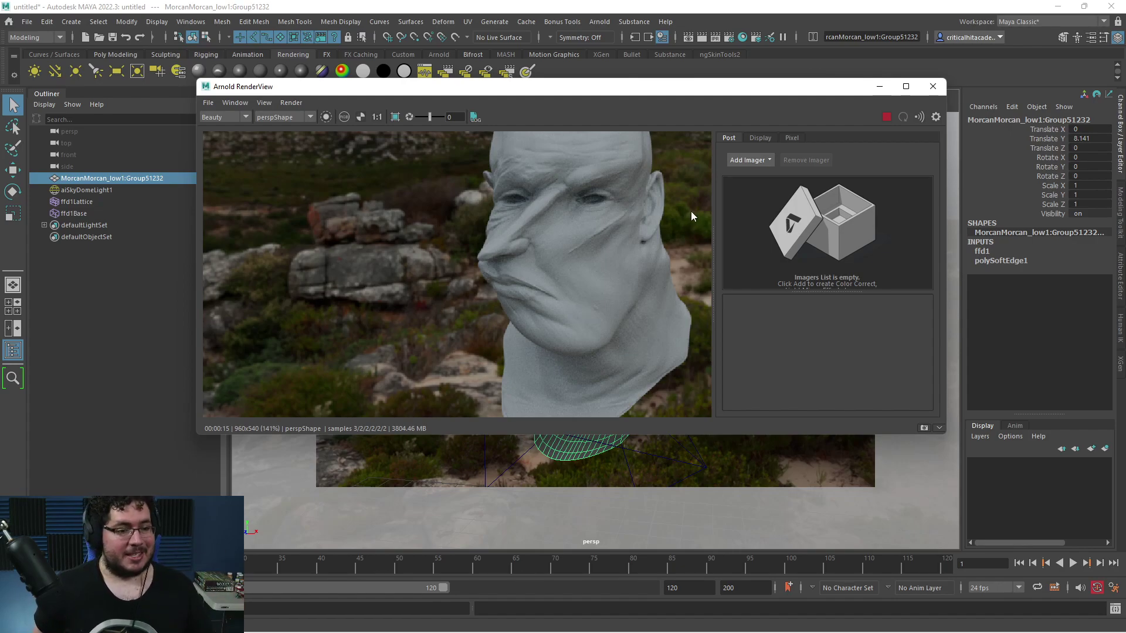
- Stop the render, put Maya and ZBrush away, and view DisplacementRender.jpg in a maximized Photos window
left_click(882, 116)
mouse_move(319, 615)
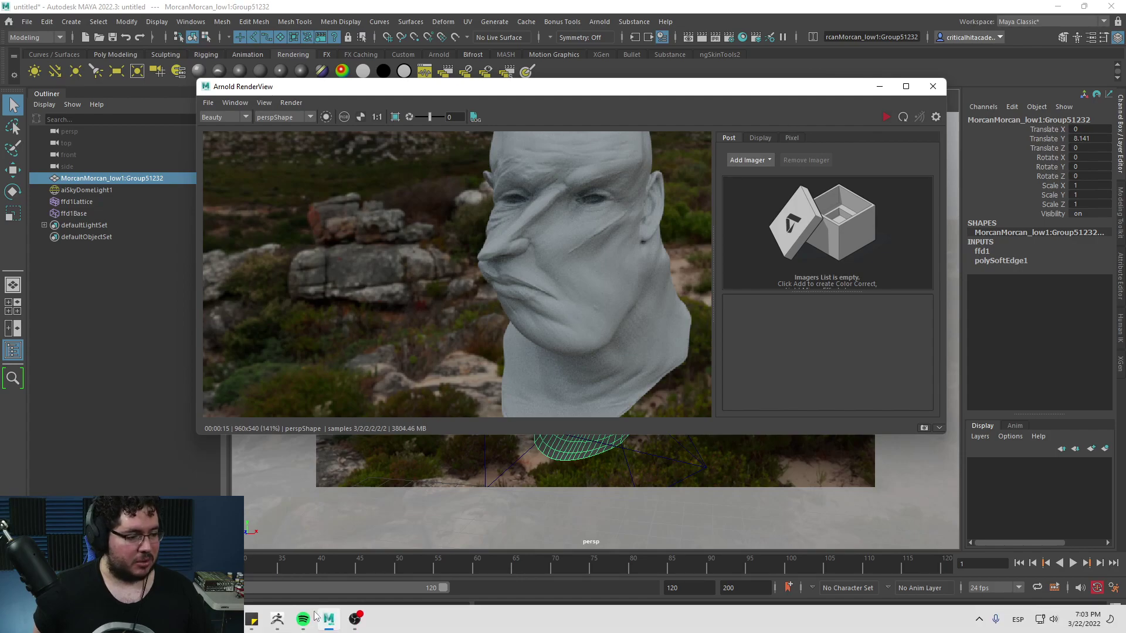
left_click(1057, 6)
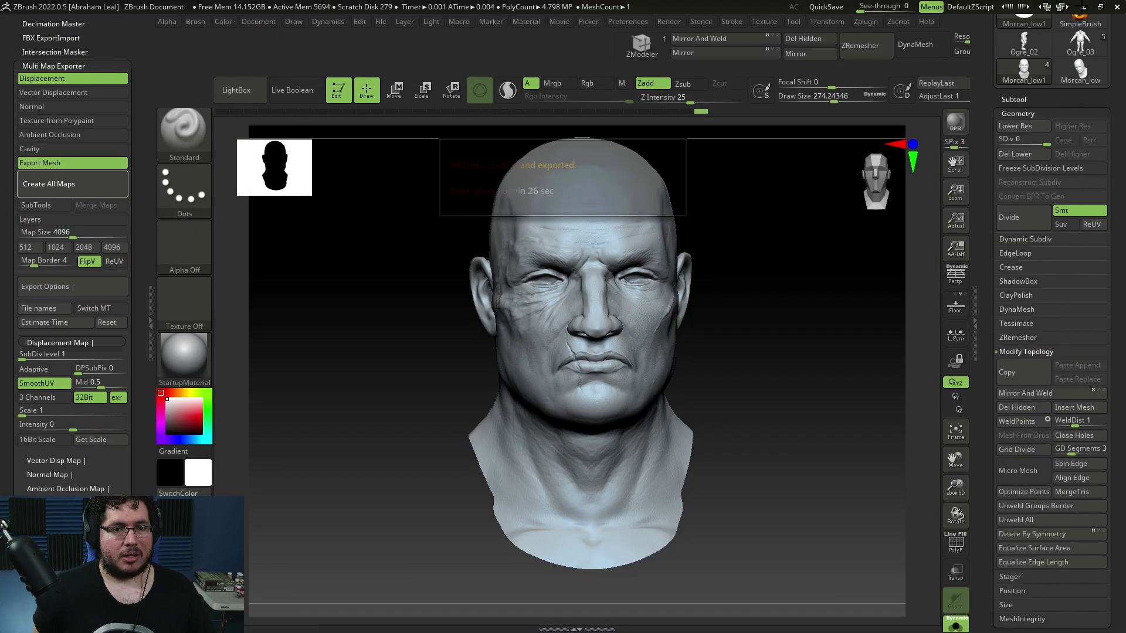
left_click(1084, 11)
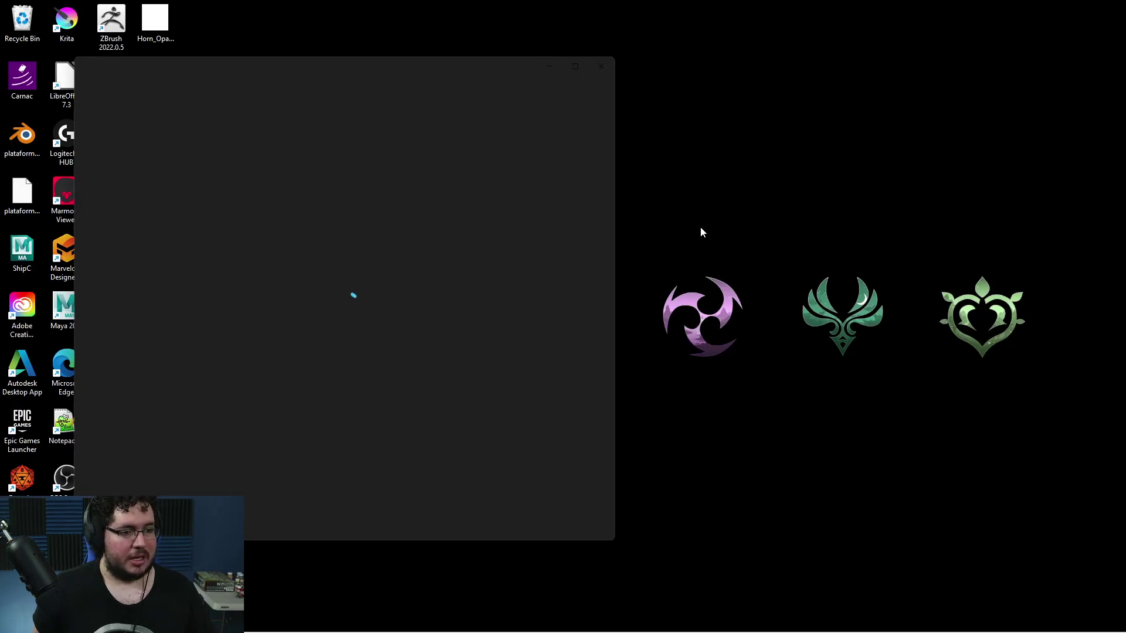
left_click(579, 61)
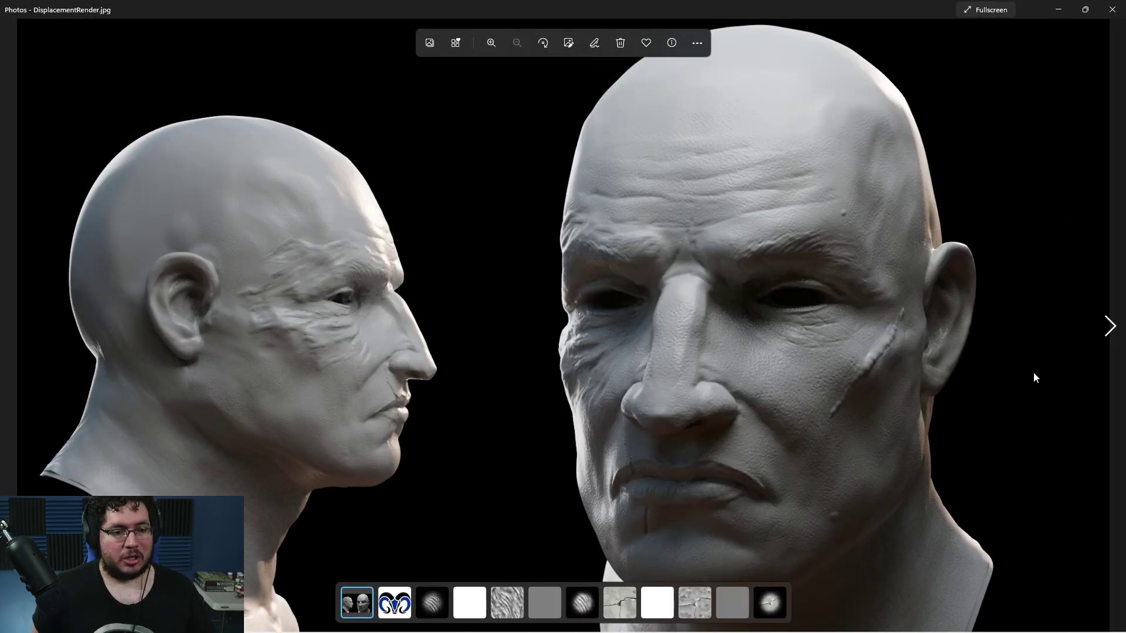